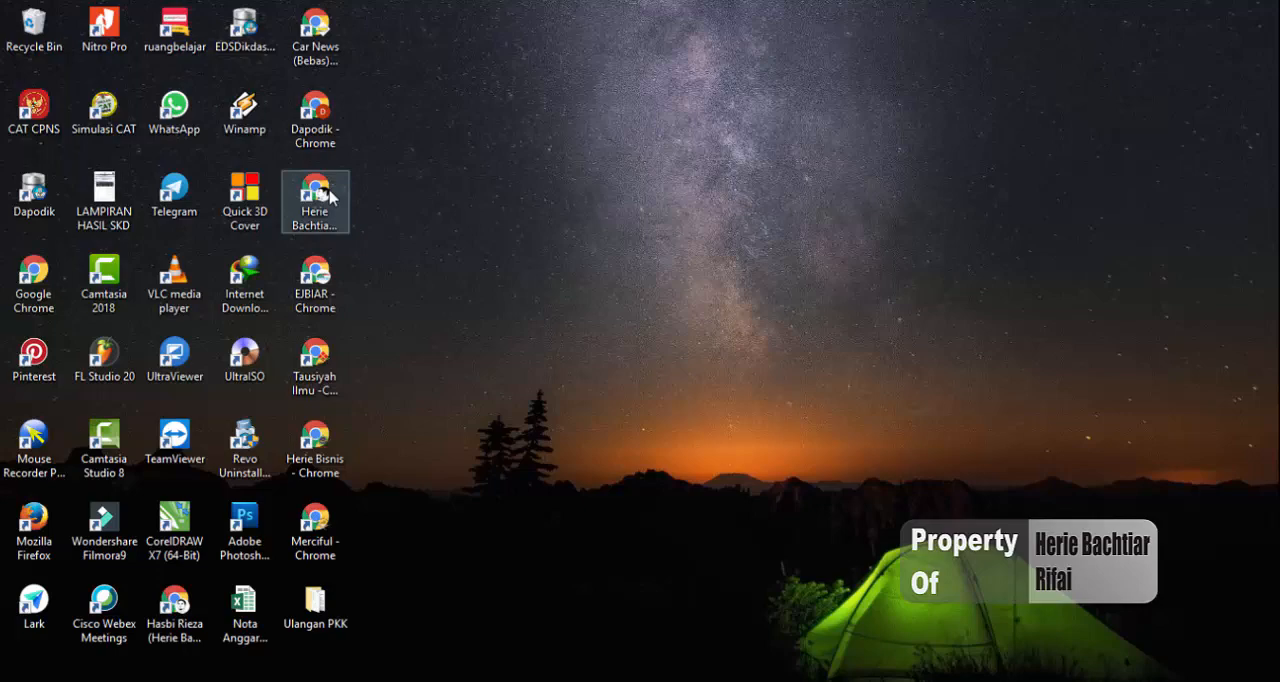
Open Chrome, search for "google form" and go to the Google Forms sign-in page from the results
double_click(333, 196)
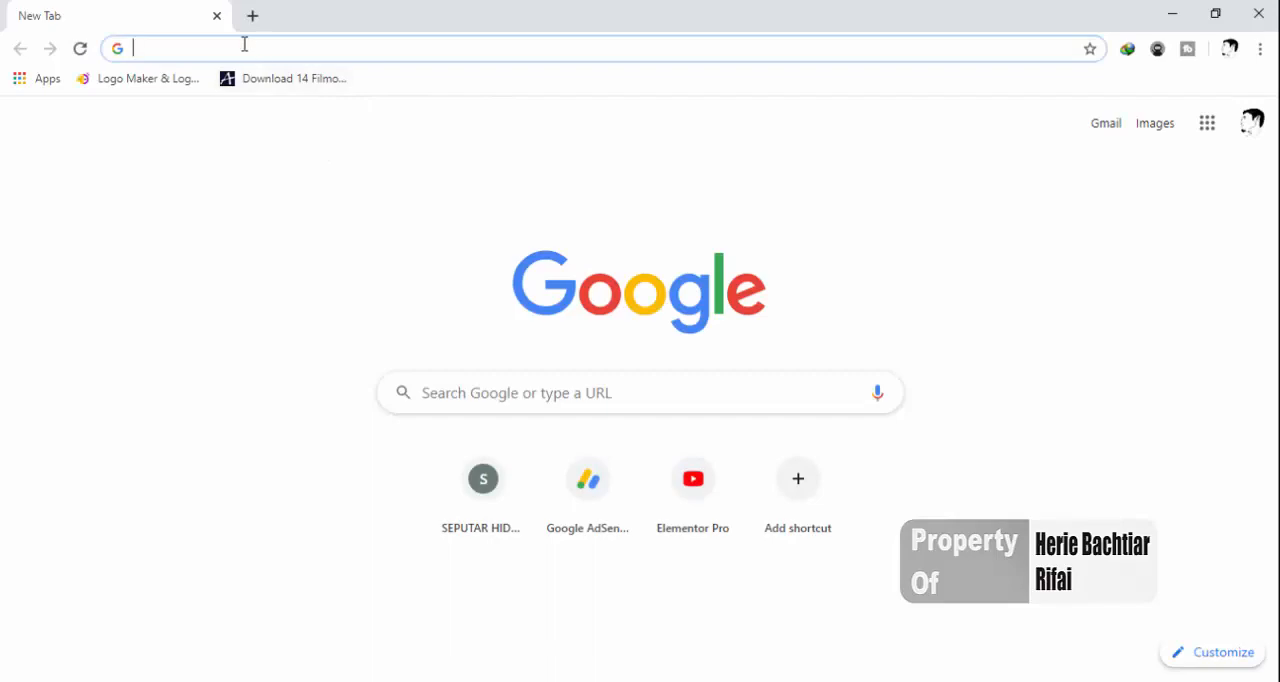
text(google form)
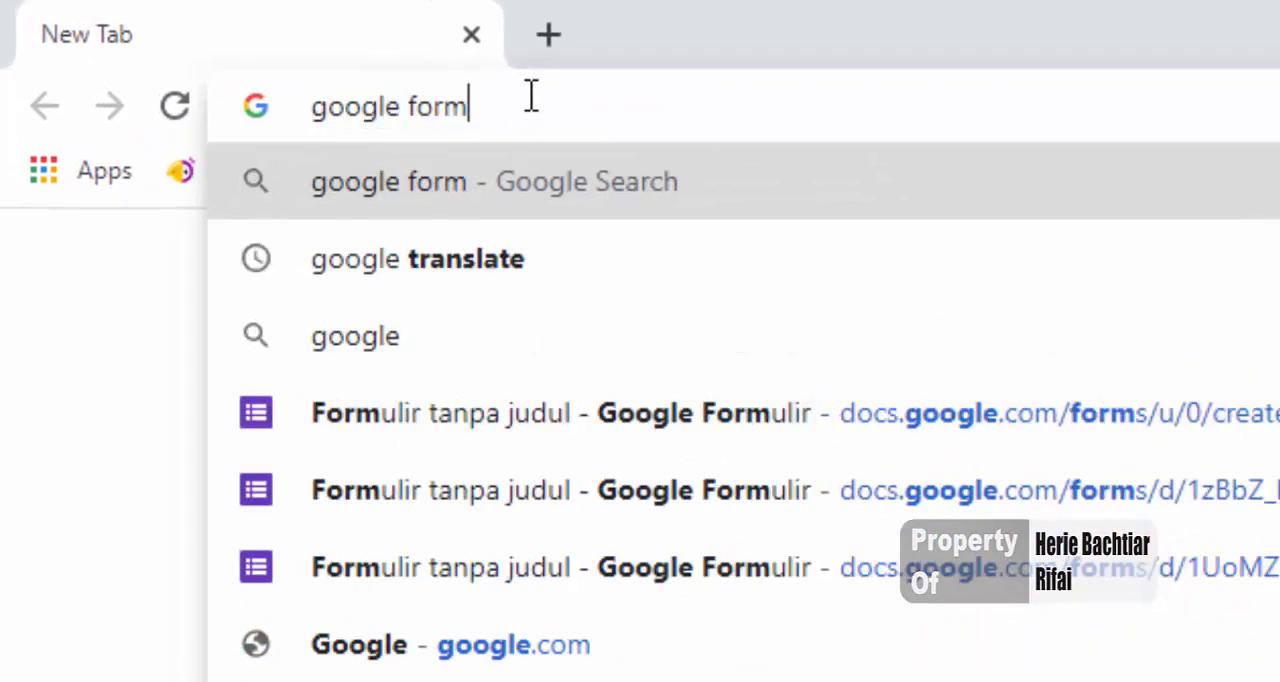
key(Return)
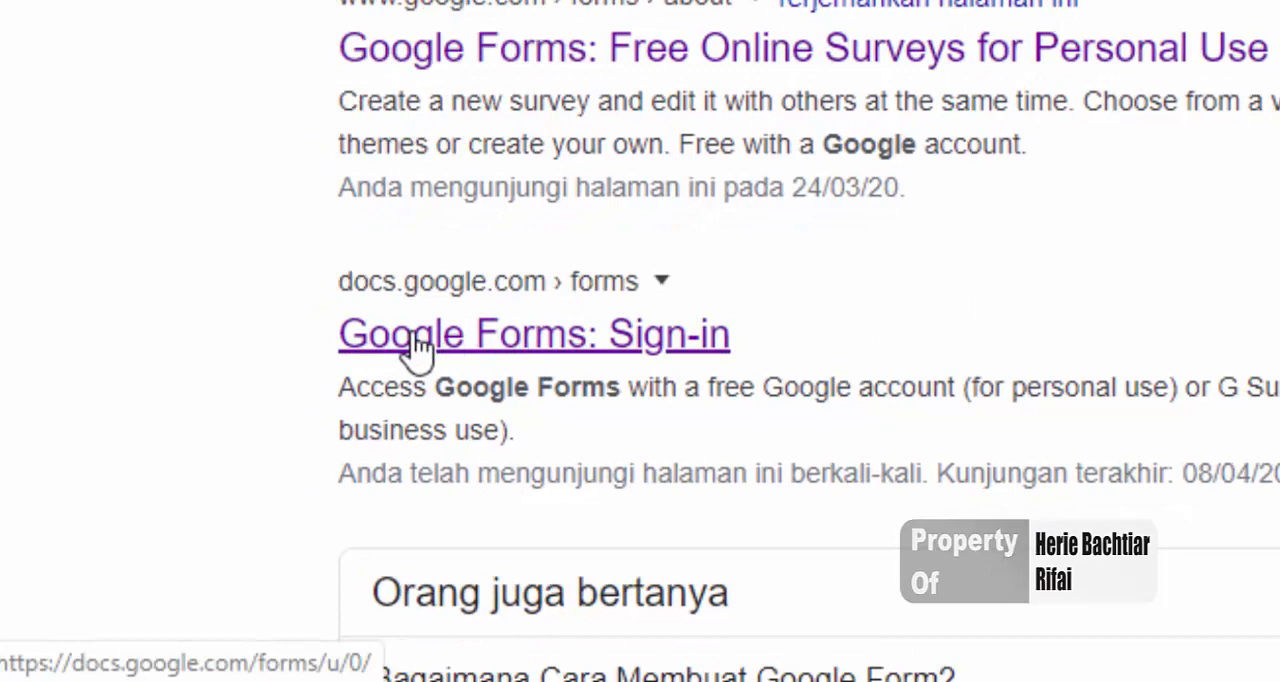
click(418, 350)
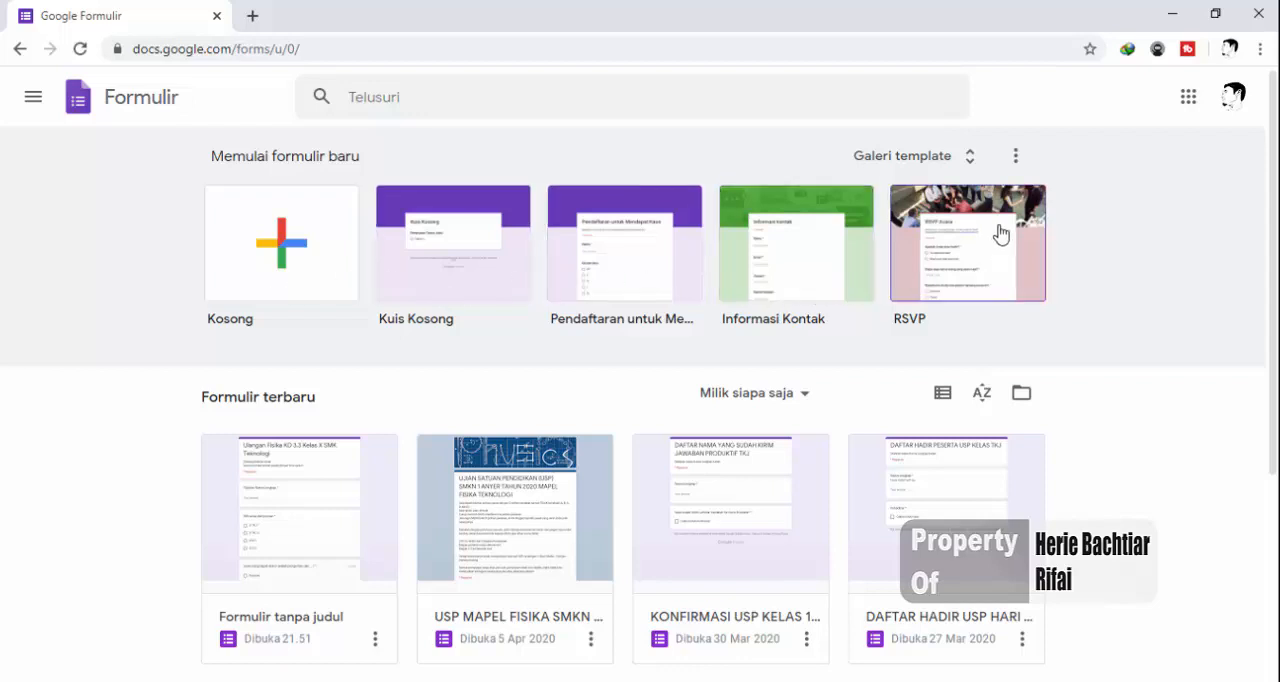
Browse the Google Forms template gallery and create a new blank form (Kosong) from it
click(938, 160)
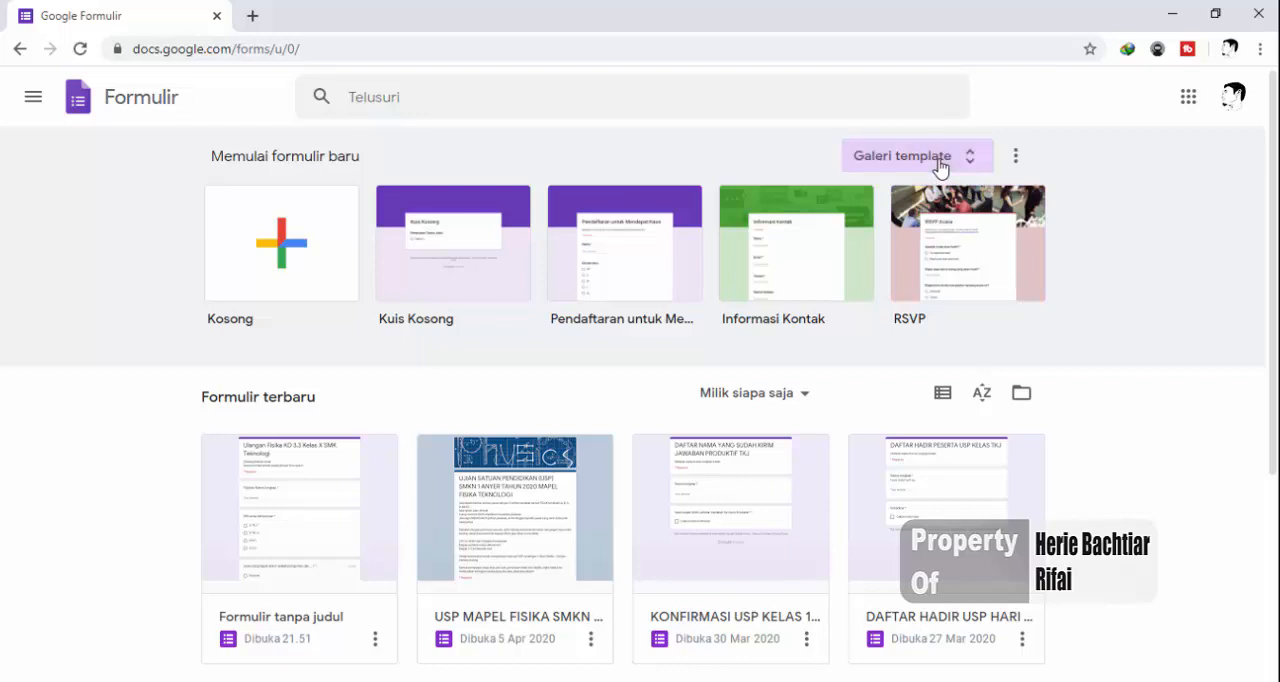
scroll(745, 400, down, 2)
scroll(408, 502, down, 5)
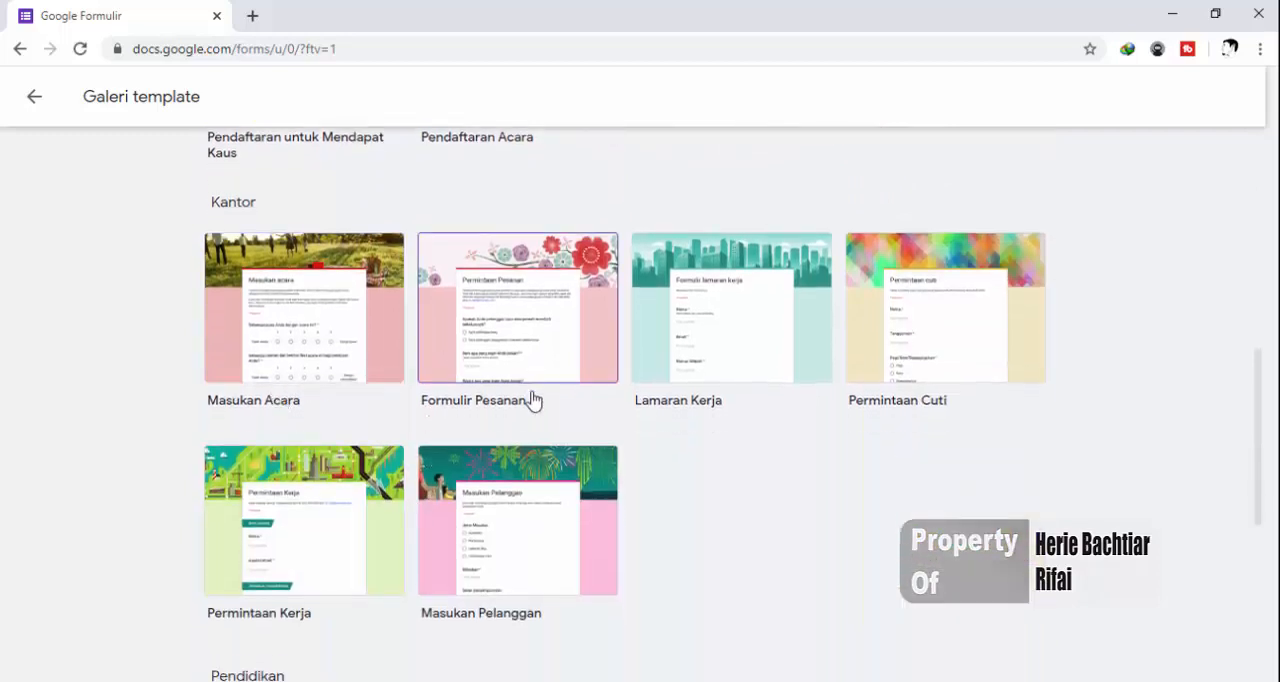
scroll(545, 526, down, 1)
scroll(547, 528, down, 3)
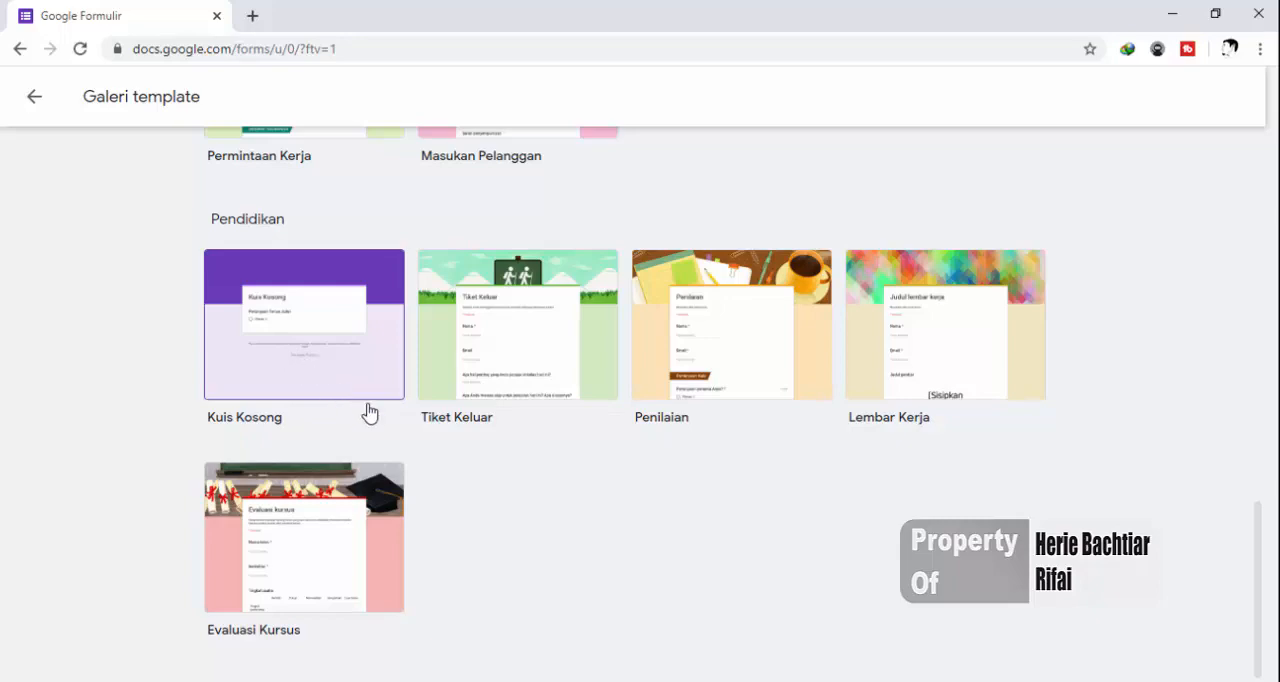
scroll(558, 516, up, 10)
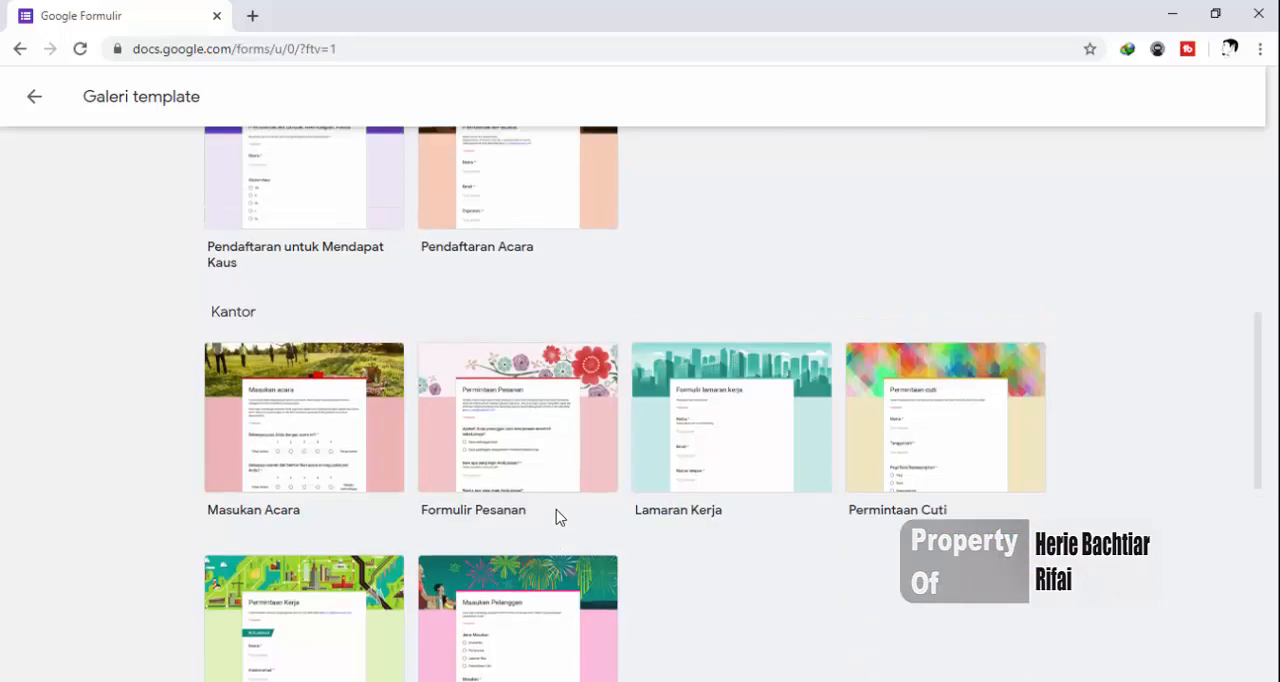
scroll(558, 516, up, 2)
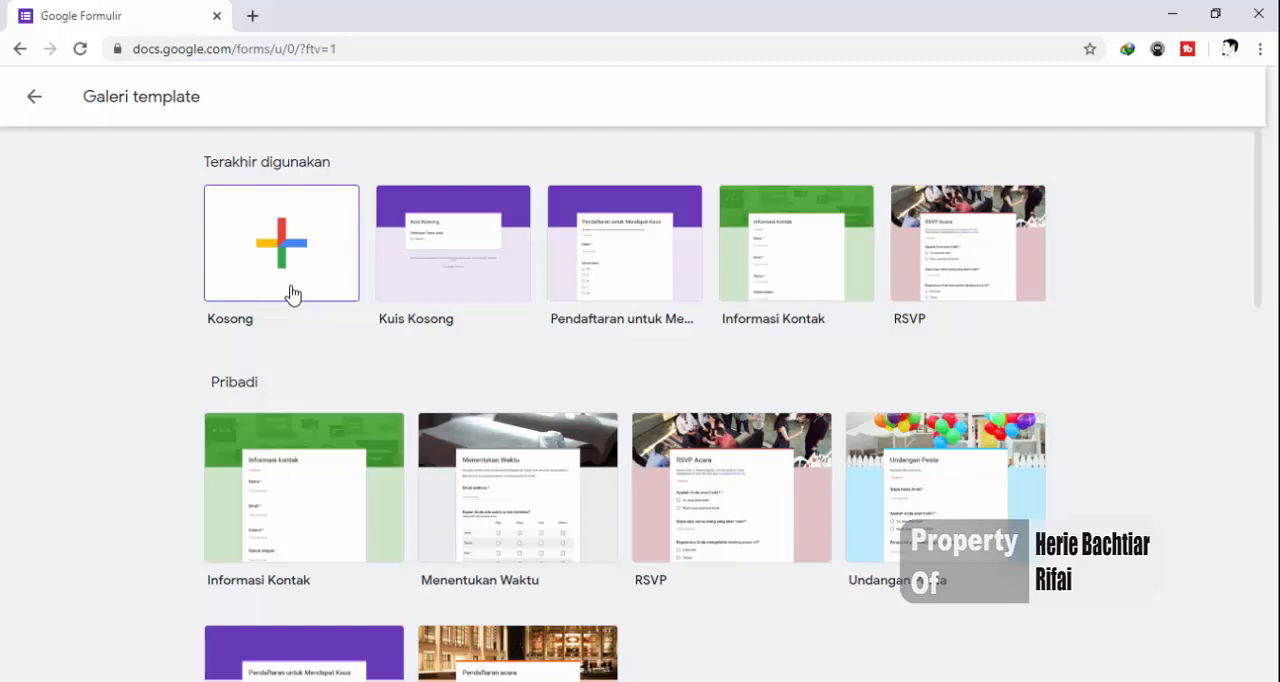
click(279, 222)
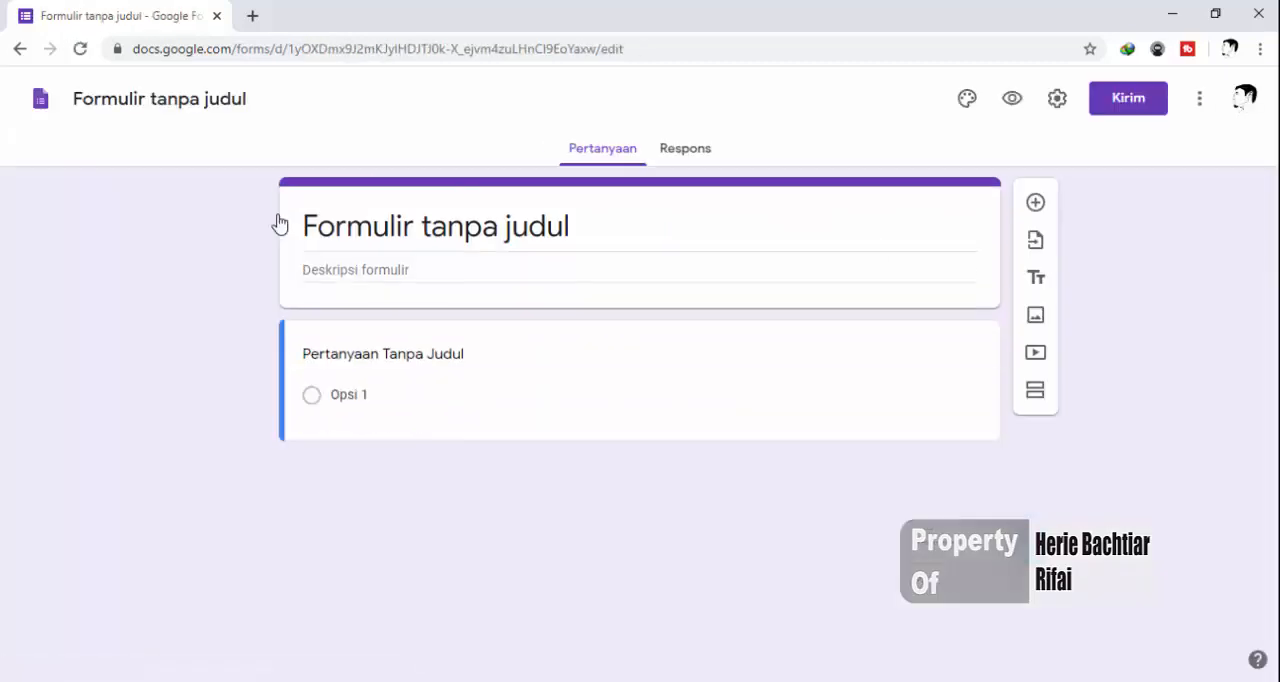
click(240, 285)
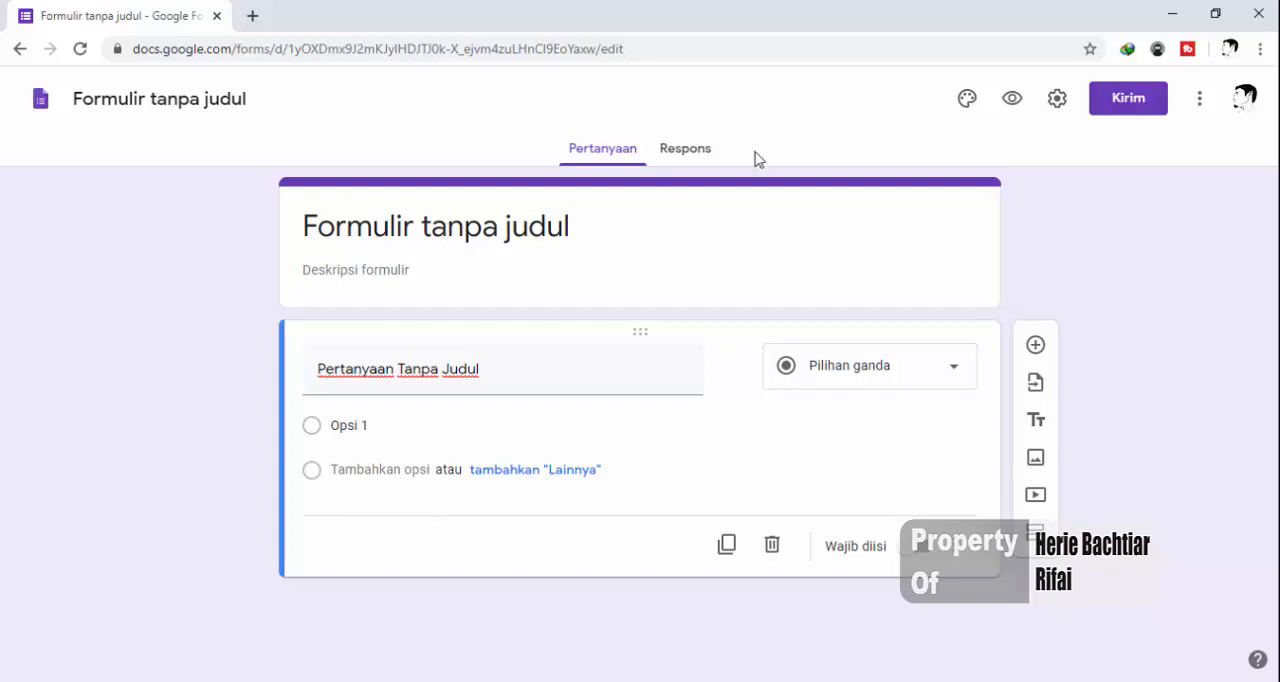
Turn the form into a quiz in its settings by enabling "Jadikan ini sebagai kuis"
click(1055, 115)
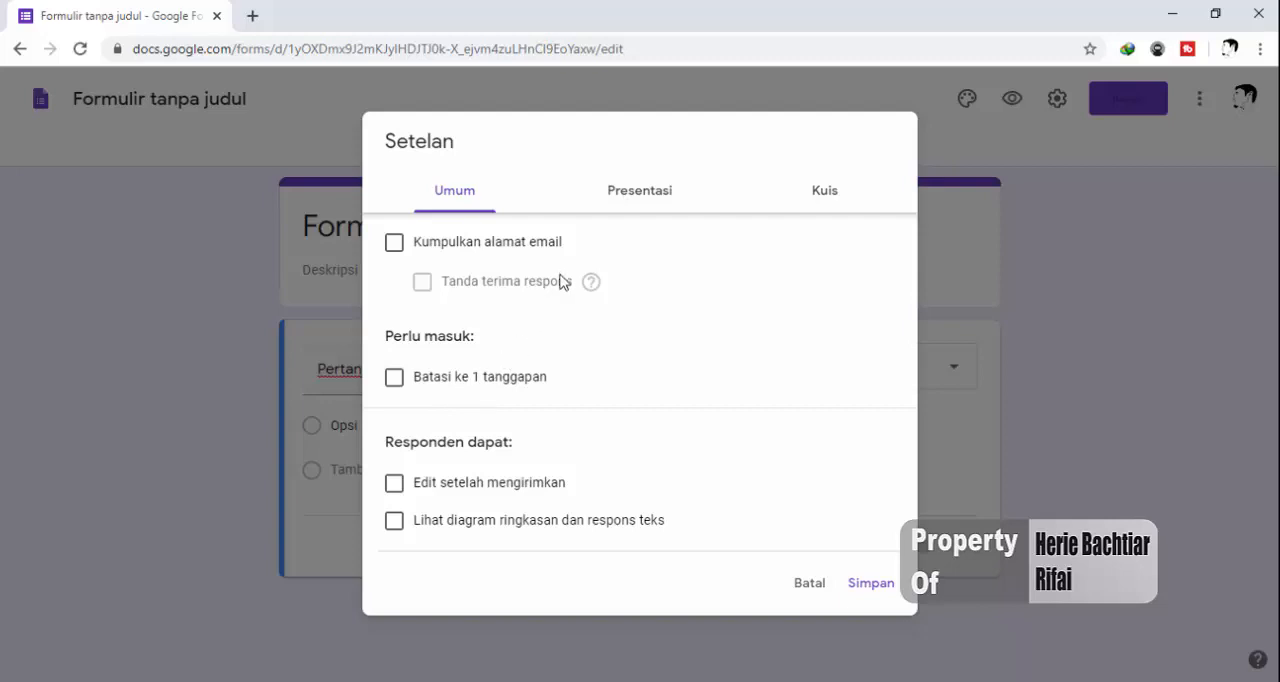
click(815, 195)
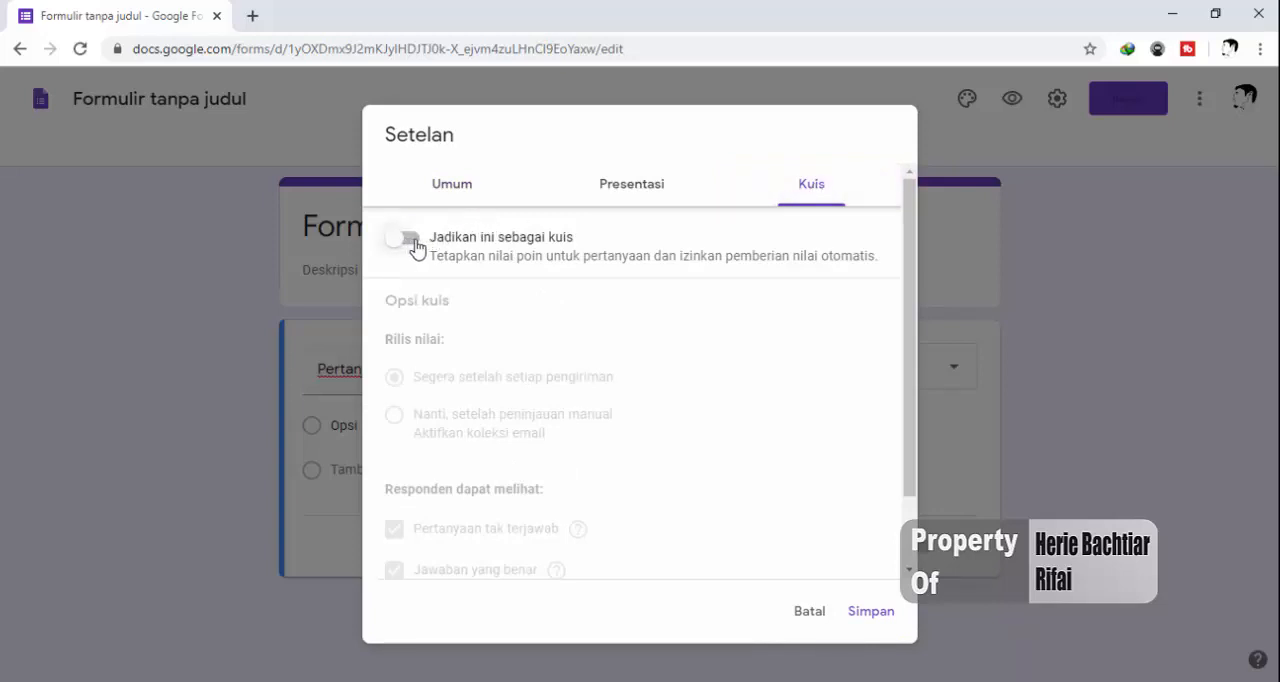
click(415, 248)
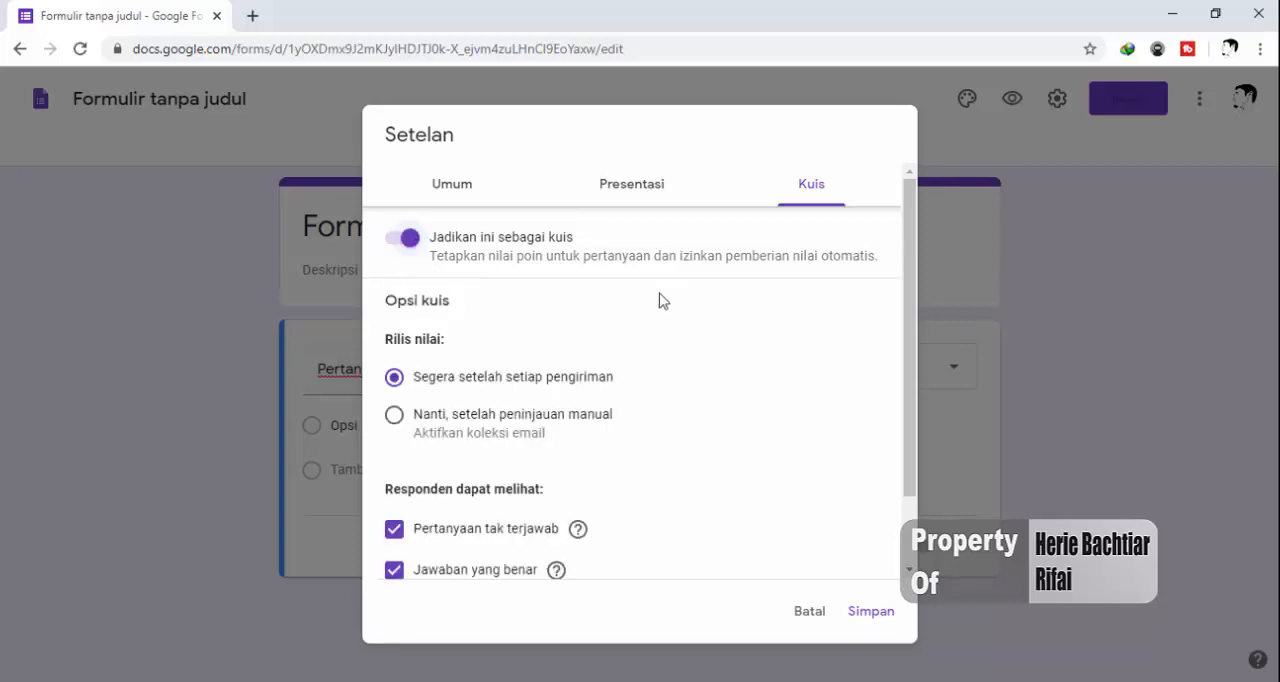
scroll(660, 300, down, 1)
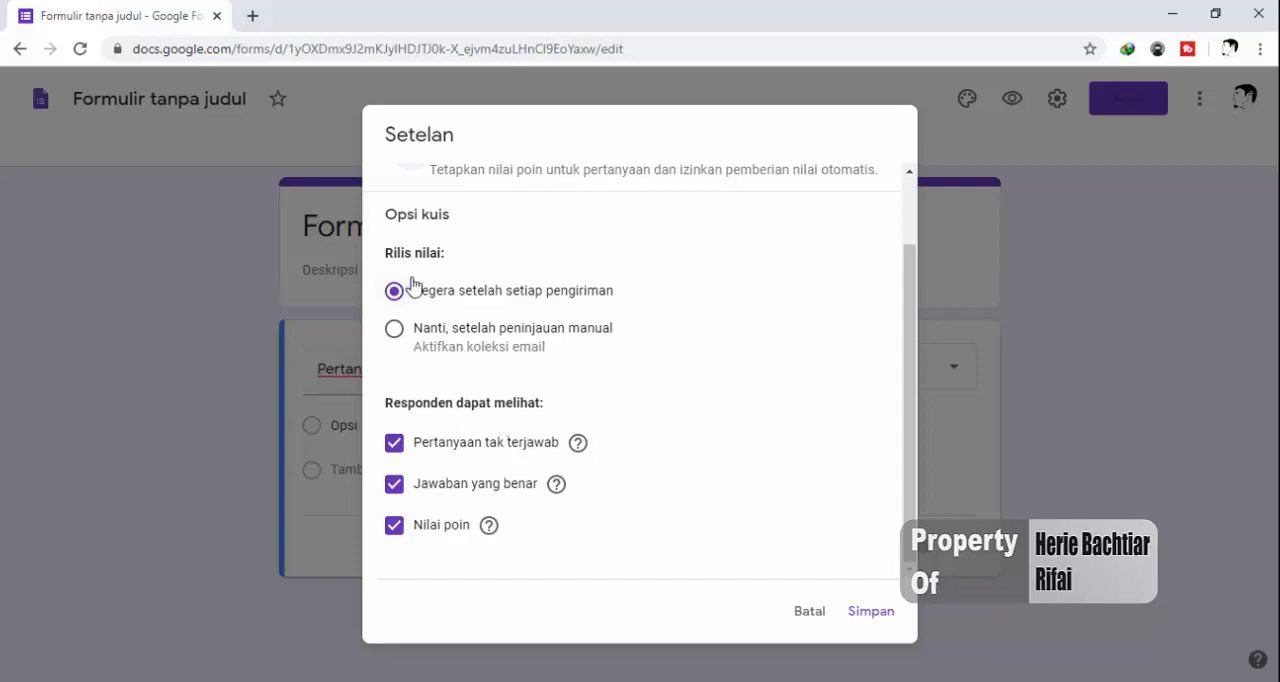
scroll(455, 305, up, 1)
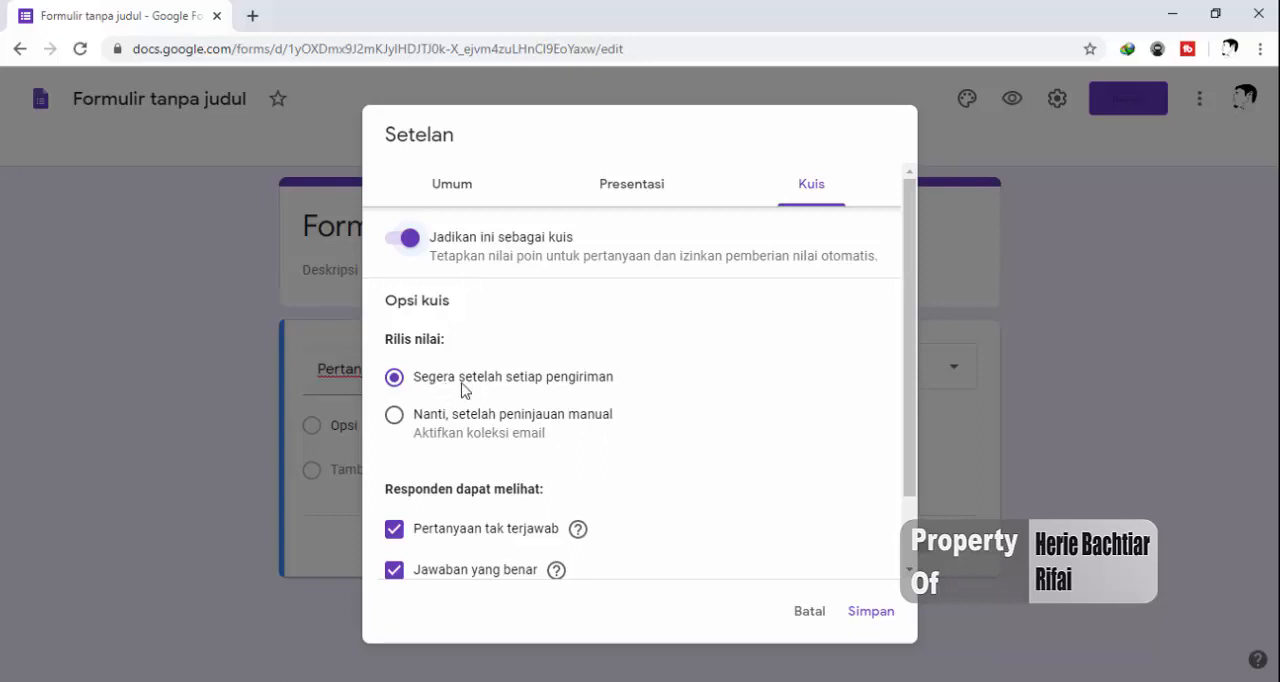
Stop respondents from seeing correct answers (Jawaban yang benar) and missed questions (Pertanyaan tak terjawab) in the quiz options
scroll(470, 390, down, 2)
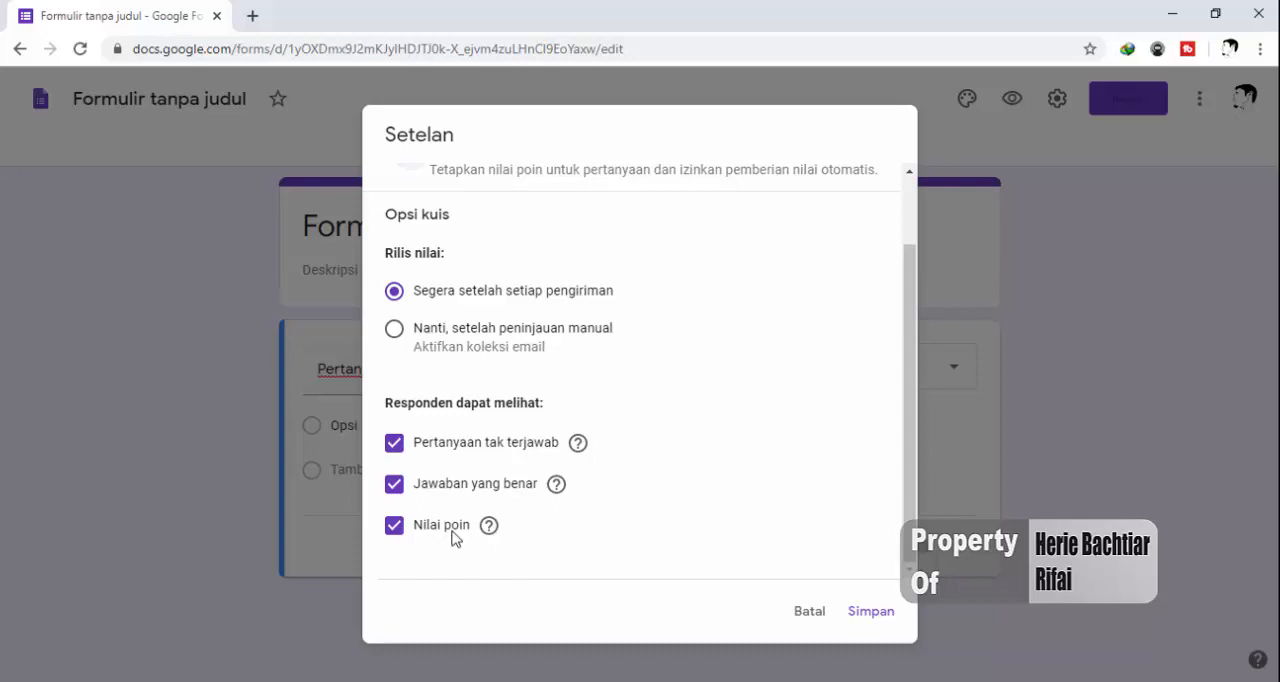
click(397, 487)
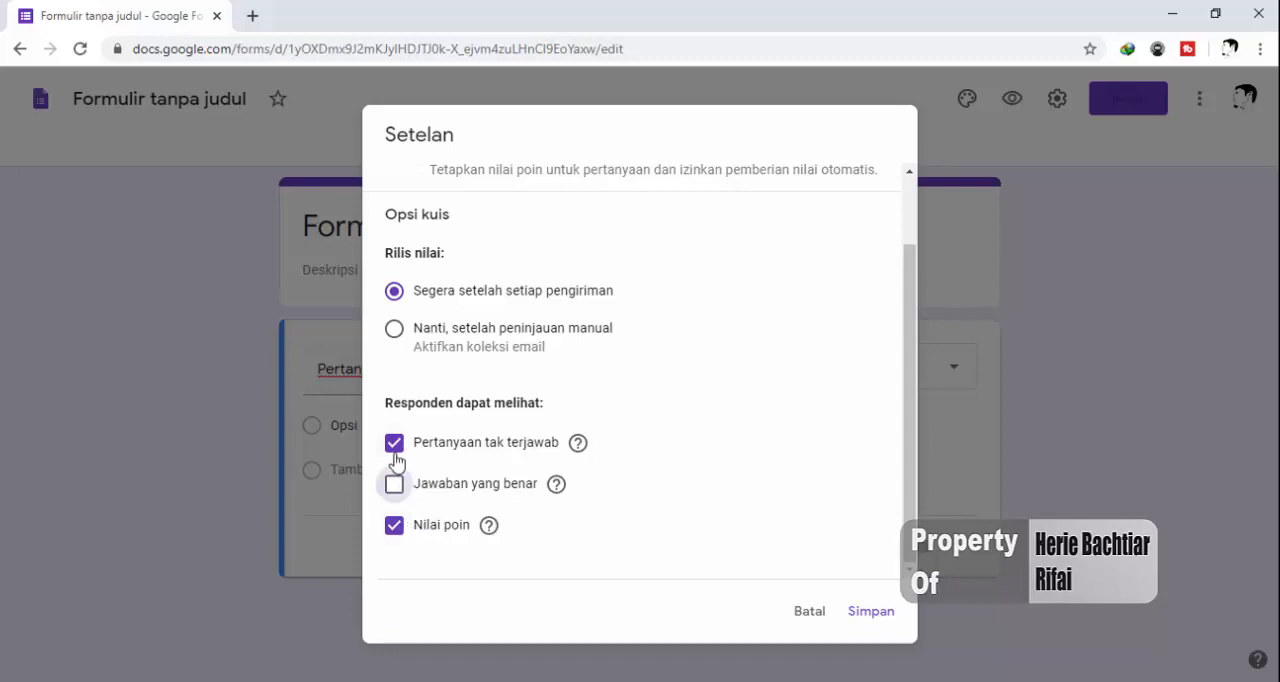
click(395, 450)
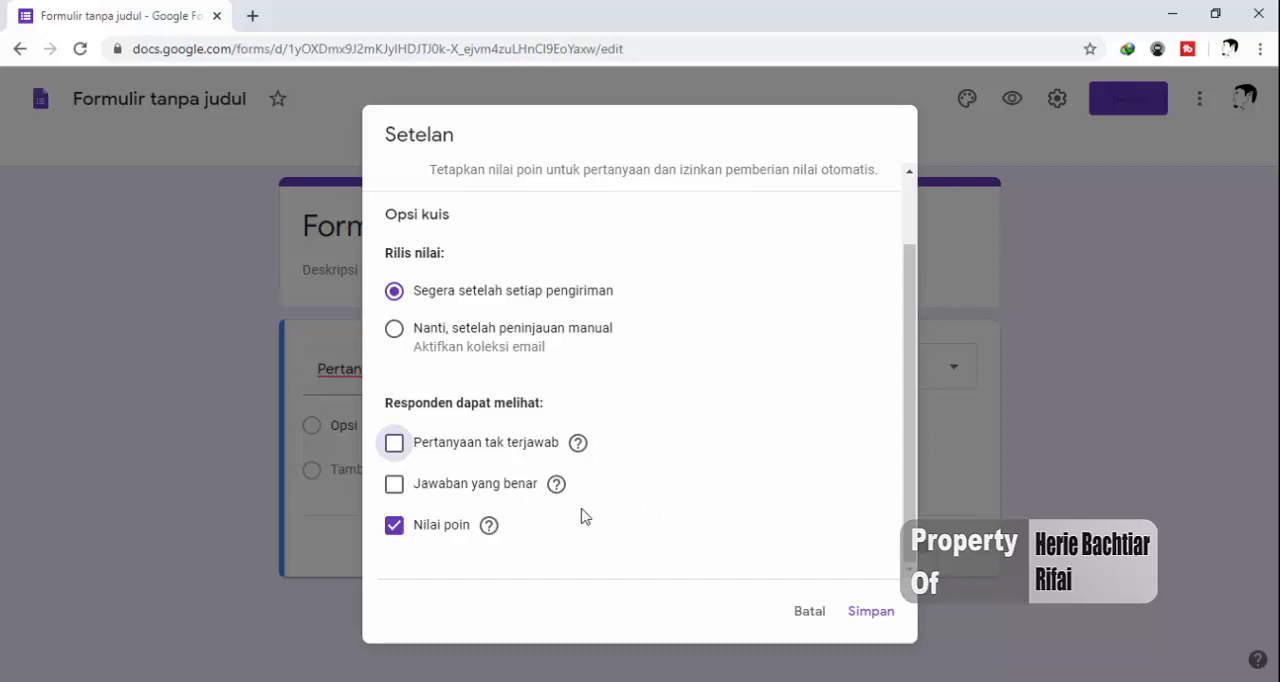
scroll(630, 498, up, 1)
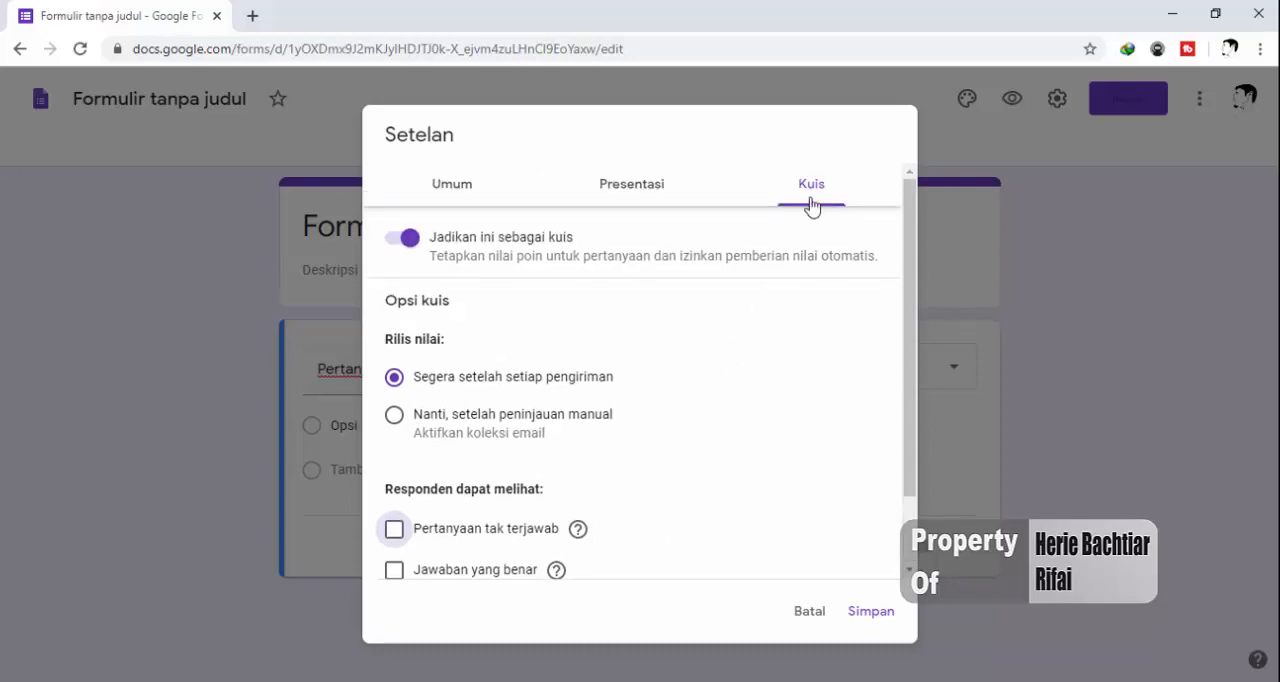
Limit the form to 1 response per person (Batasi ke 1 tanggapan) and shuffle the question order (Acak urutan pertanyaan)
click(447, 199)
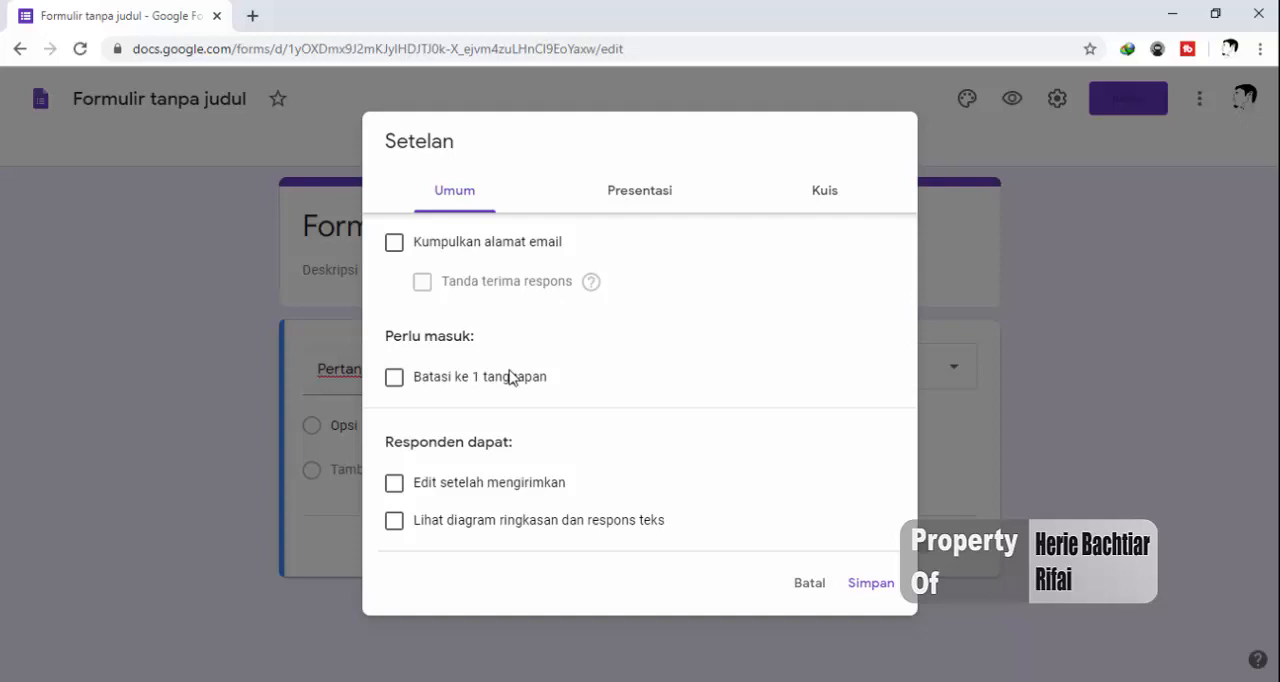
click(394, 379)
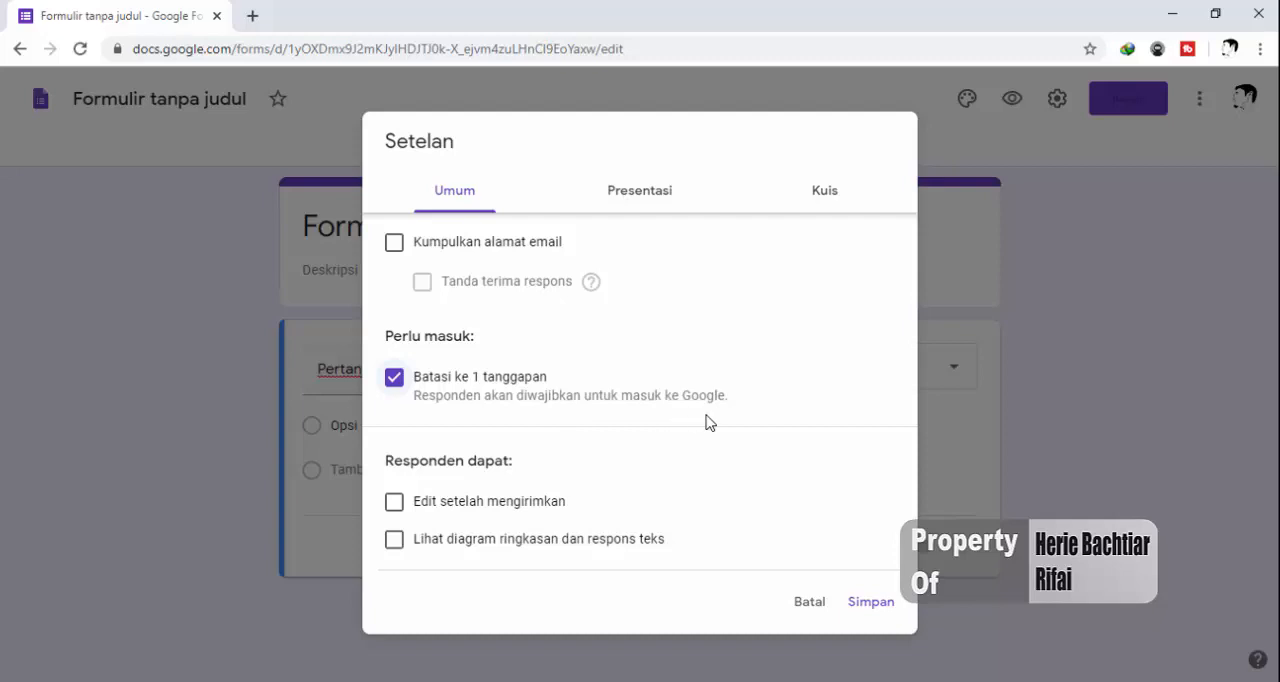
click(391, 379)
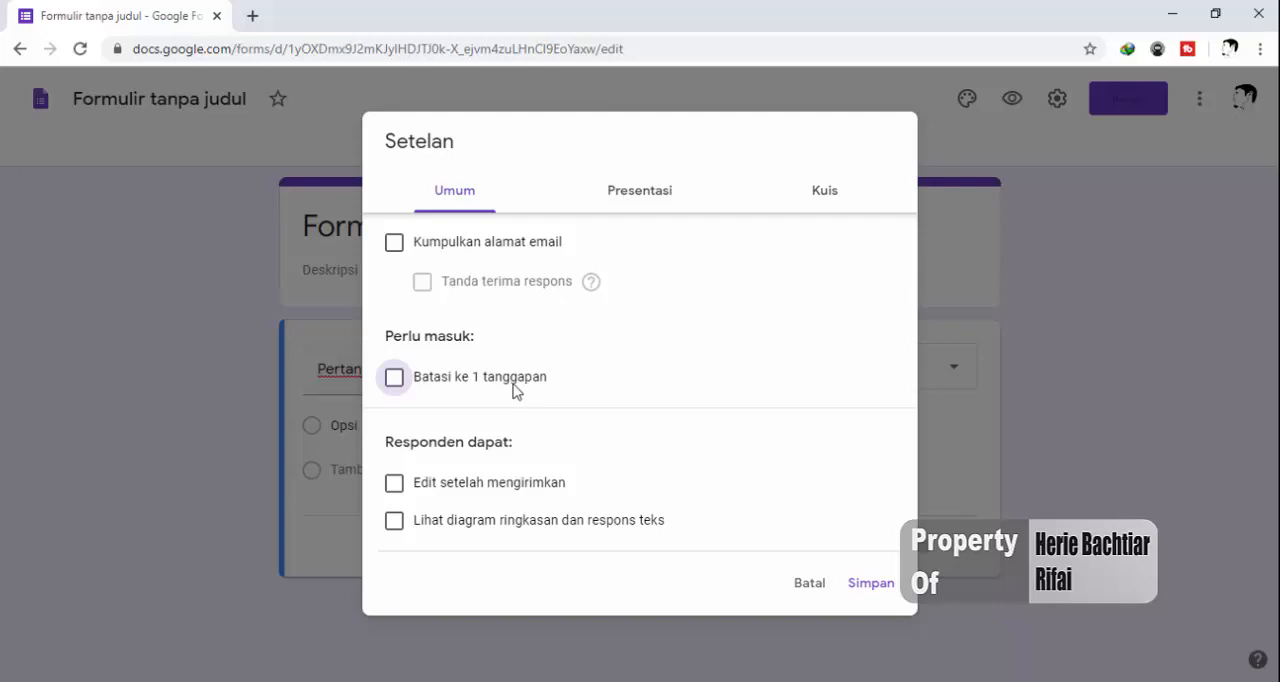
click(393, 379)
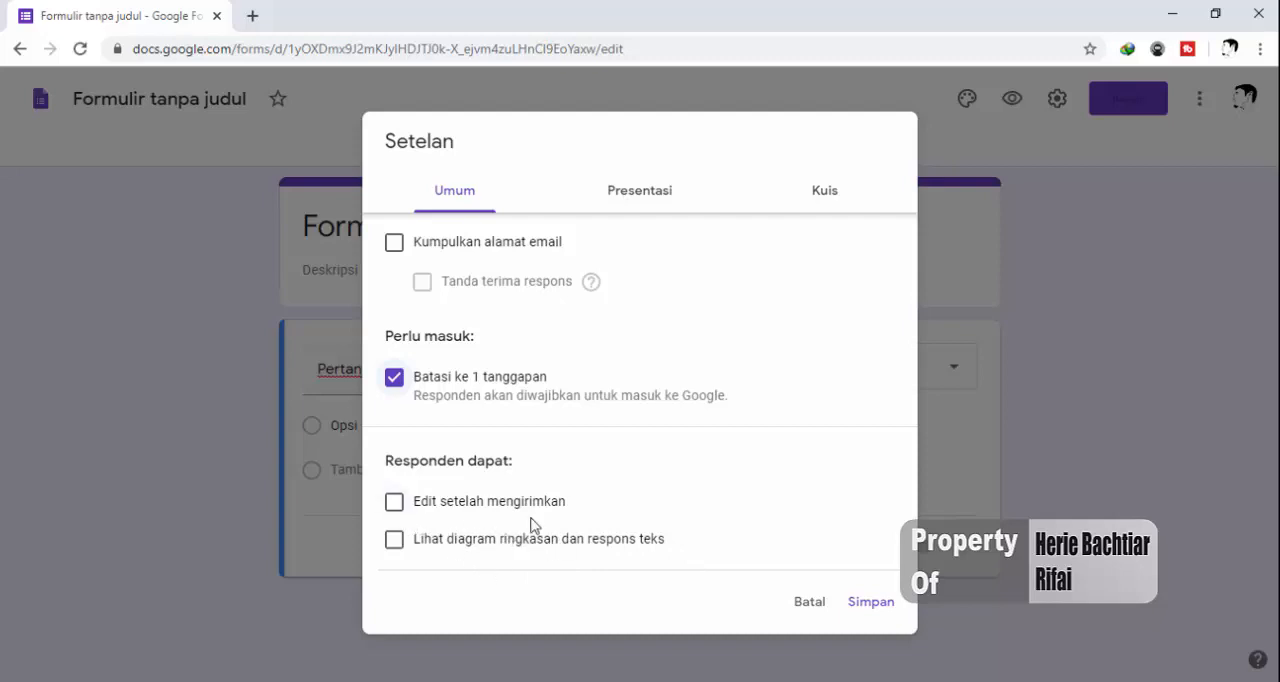
click(628, 208)
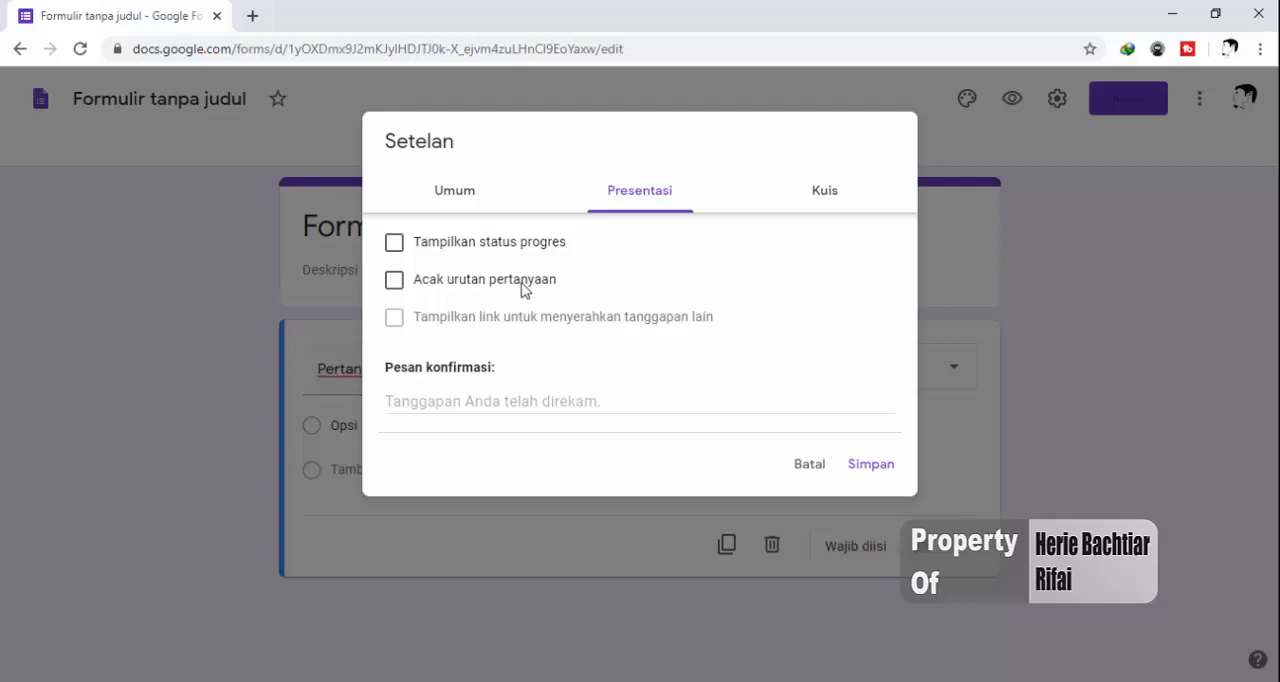
click(394, 281)
Set the confirmation message to "Terima kasih telah mengikuti ujian online pelajaran Fisika" and save the form settings
click(443, 402)
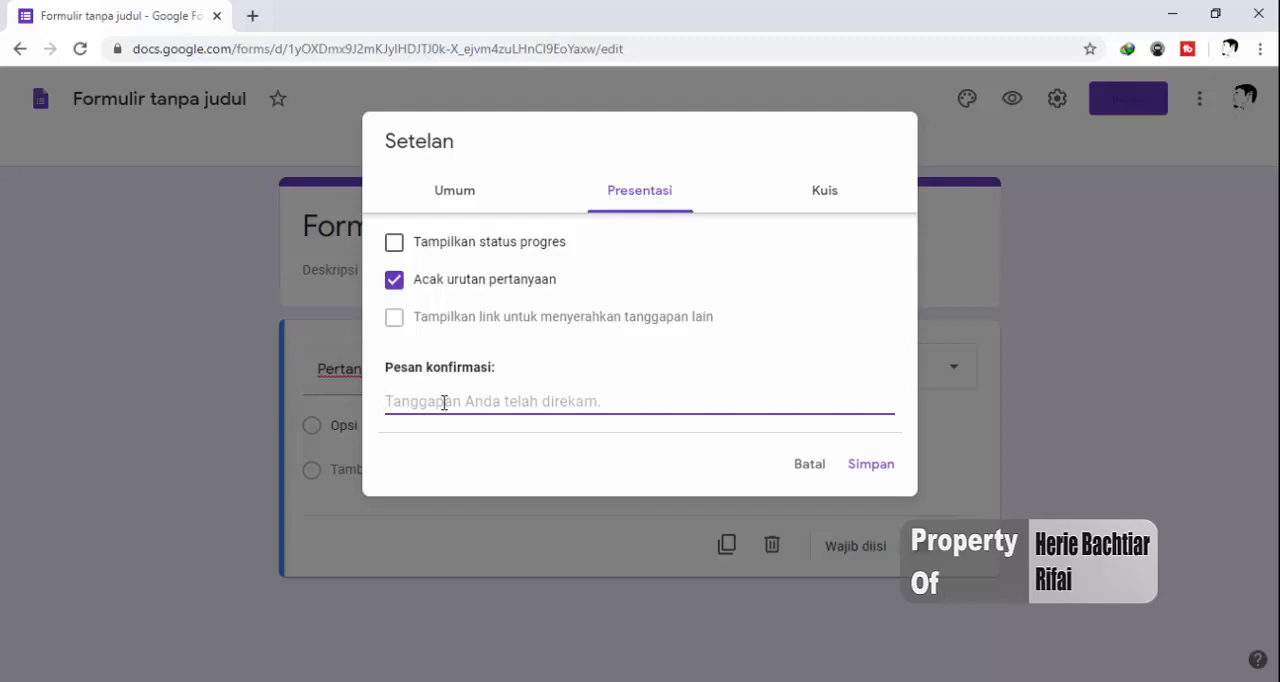
text(Ter)
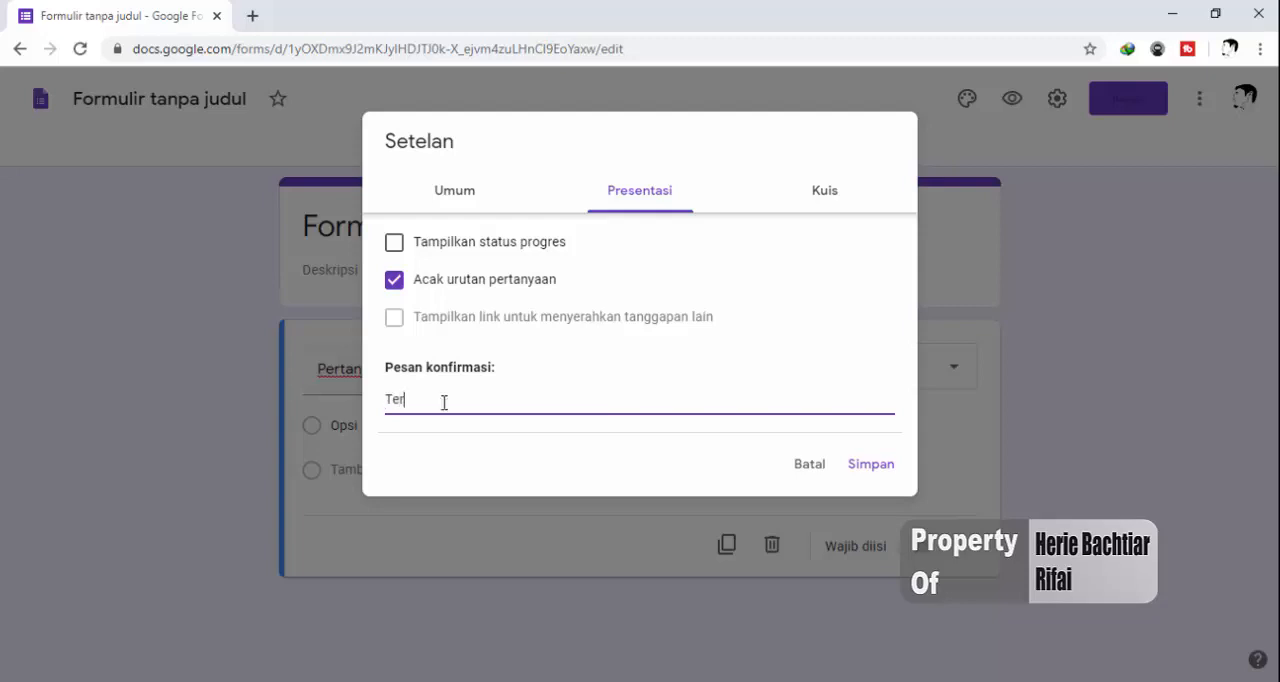
text(ima kasih telah mengikuti )
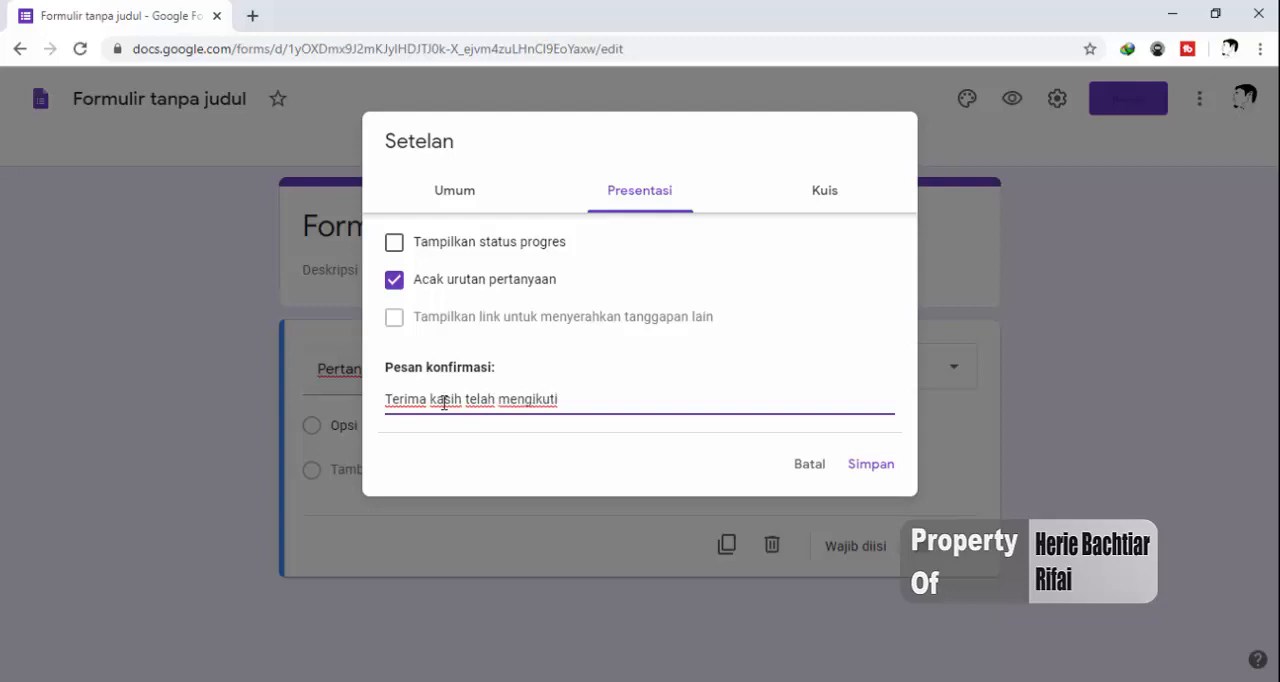
text(ujian online pelajaran Fs)
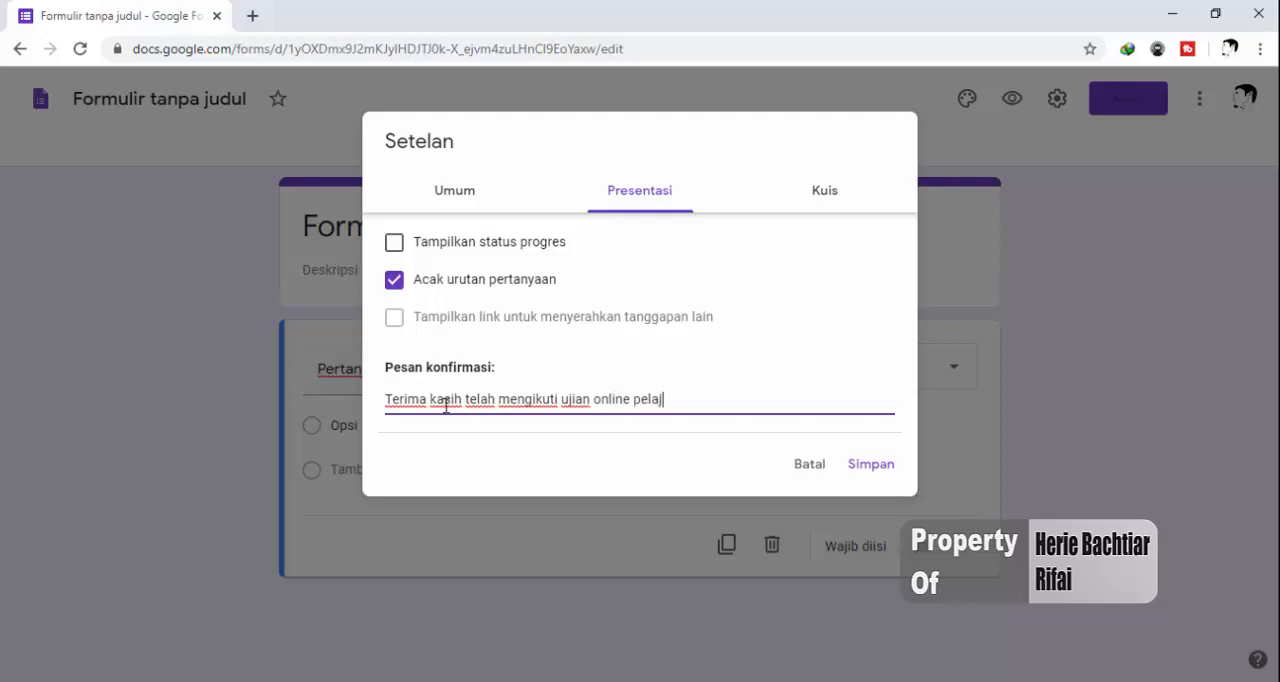
key(BackSpace)
text(isika)
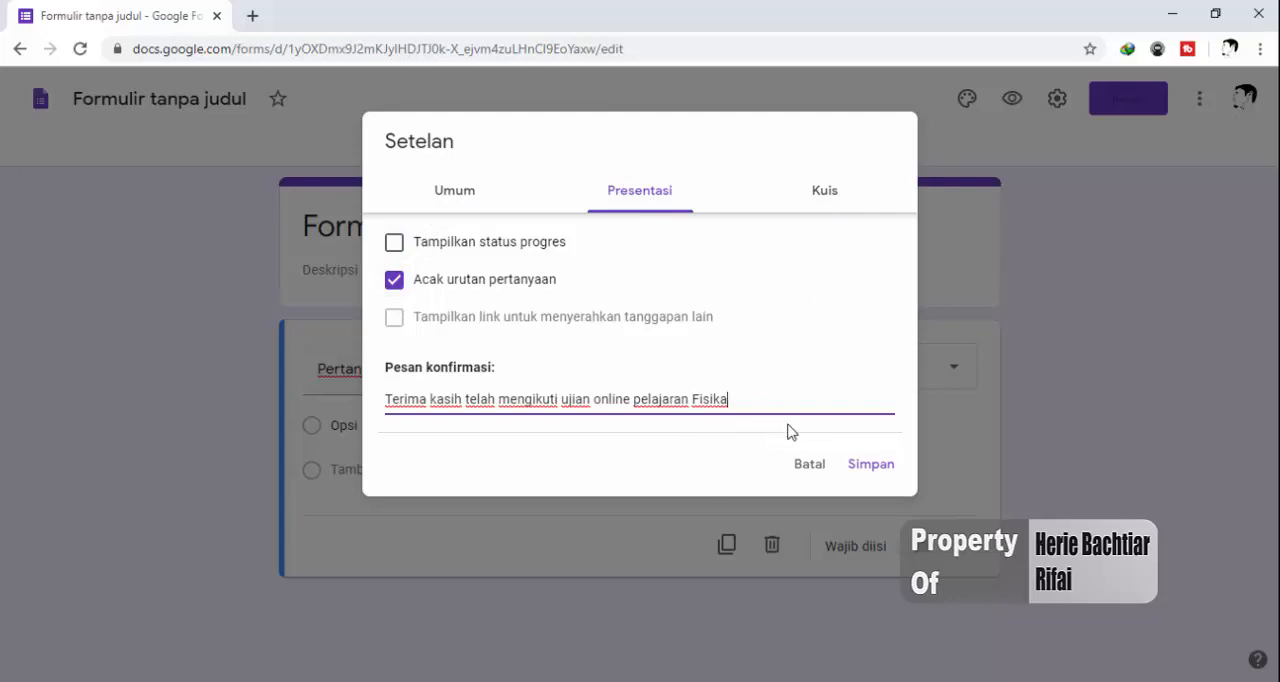
click(859, 466)
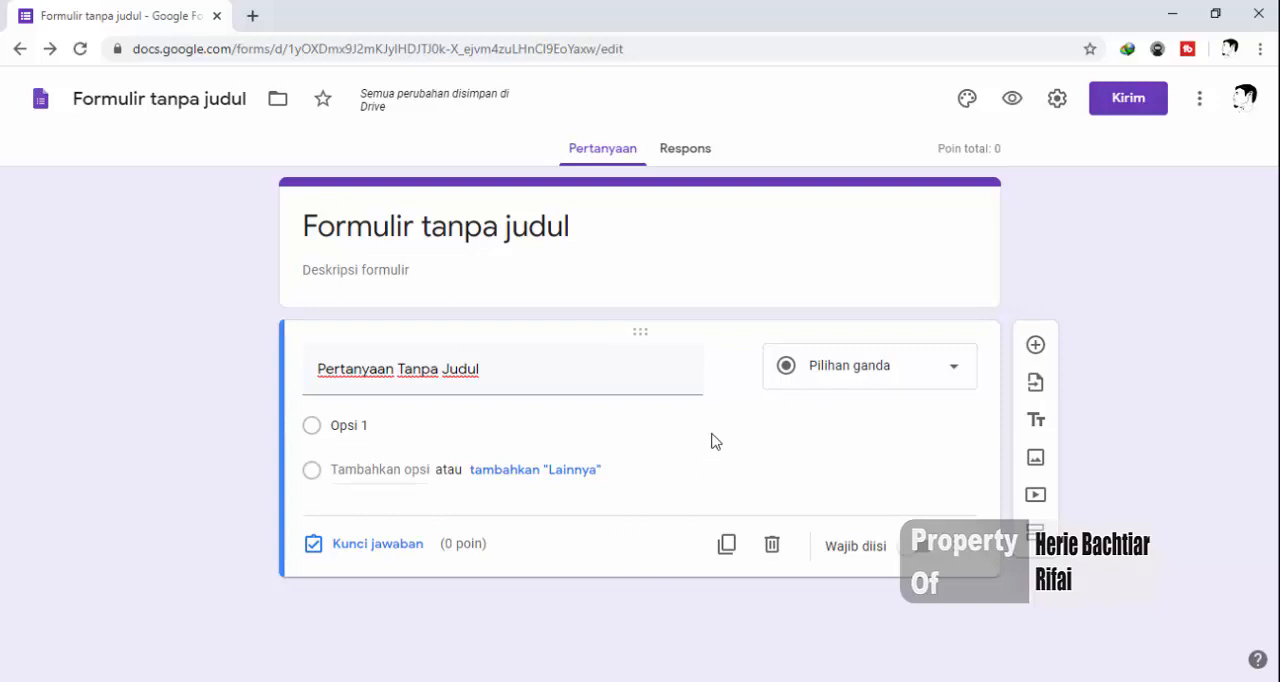
Set the form's title to "Ujian Online Fisika SMK Teknologi"
click(557, 233)
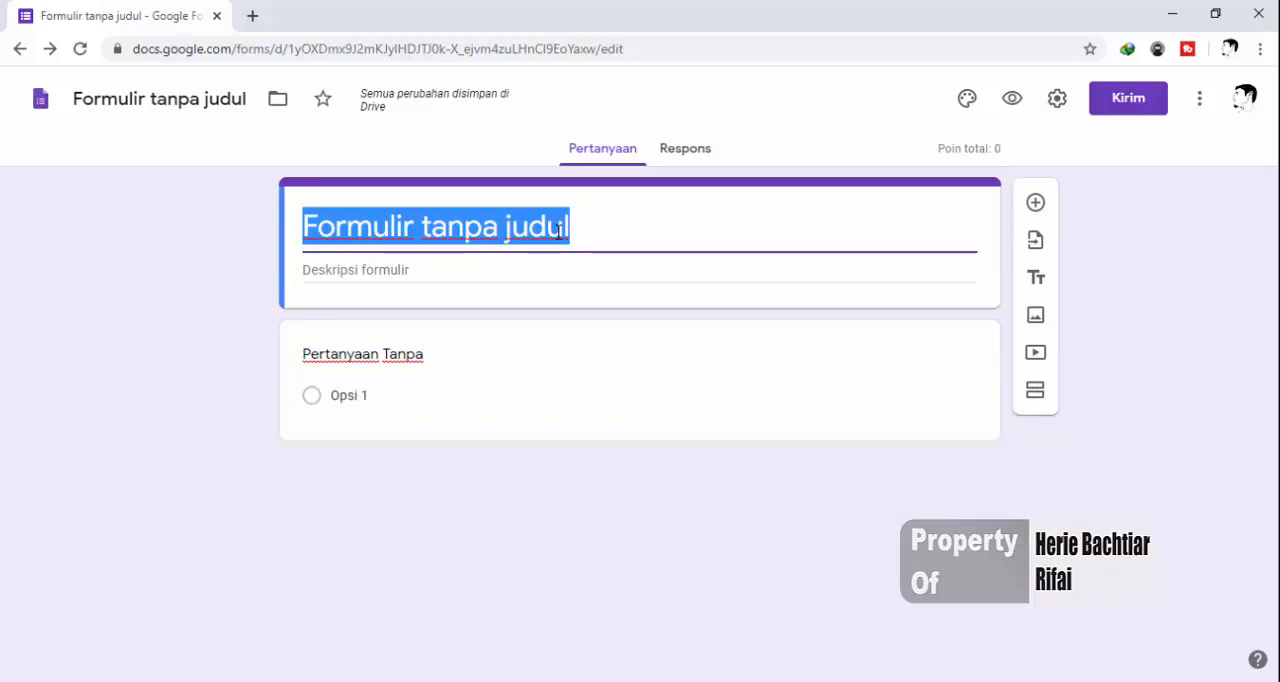
text(Uj)
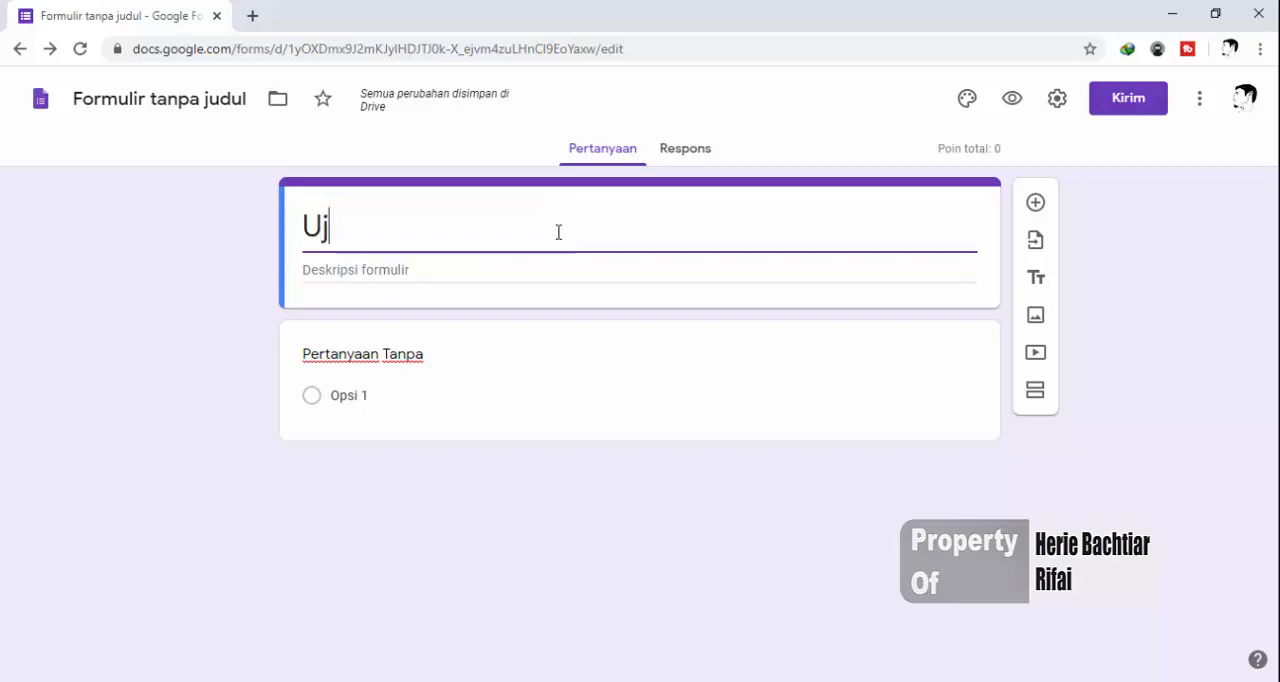
text(ian Onlinw)
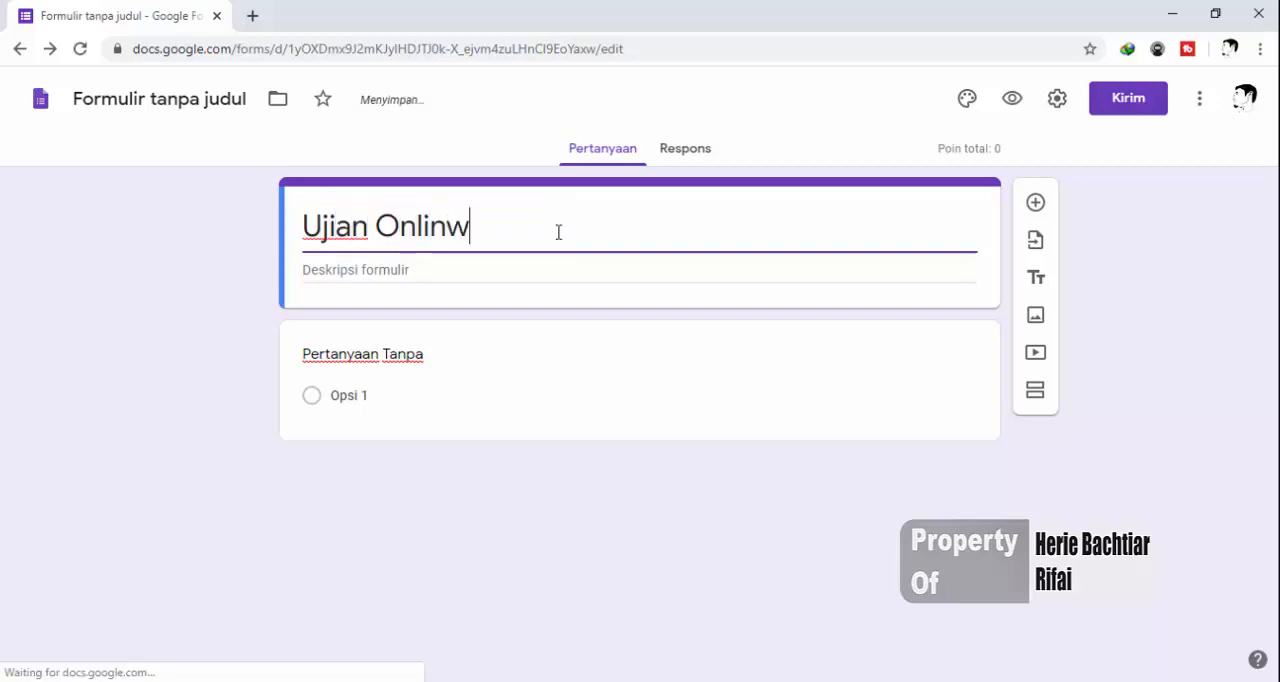
key(BackSpace)
text(e Fisika $MK)
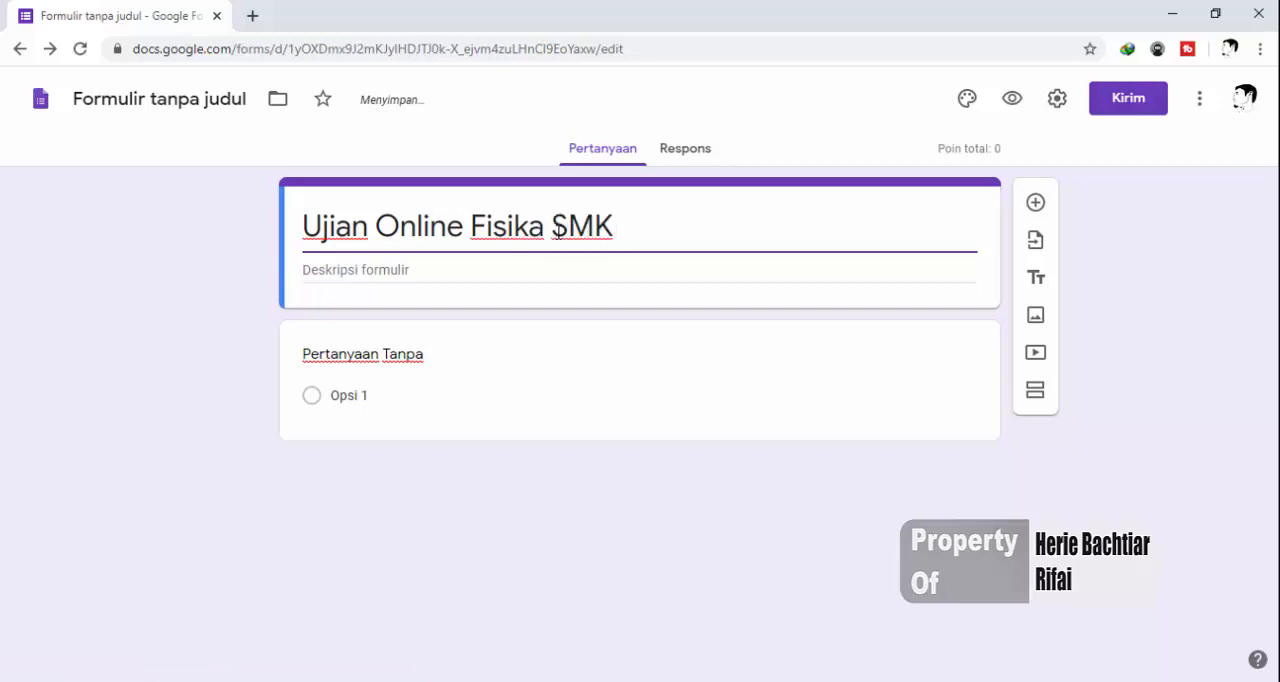
text( Teknologi)
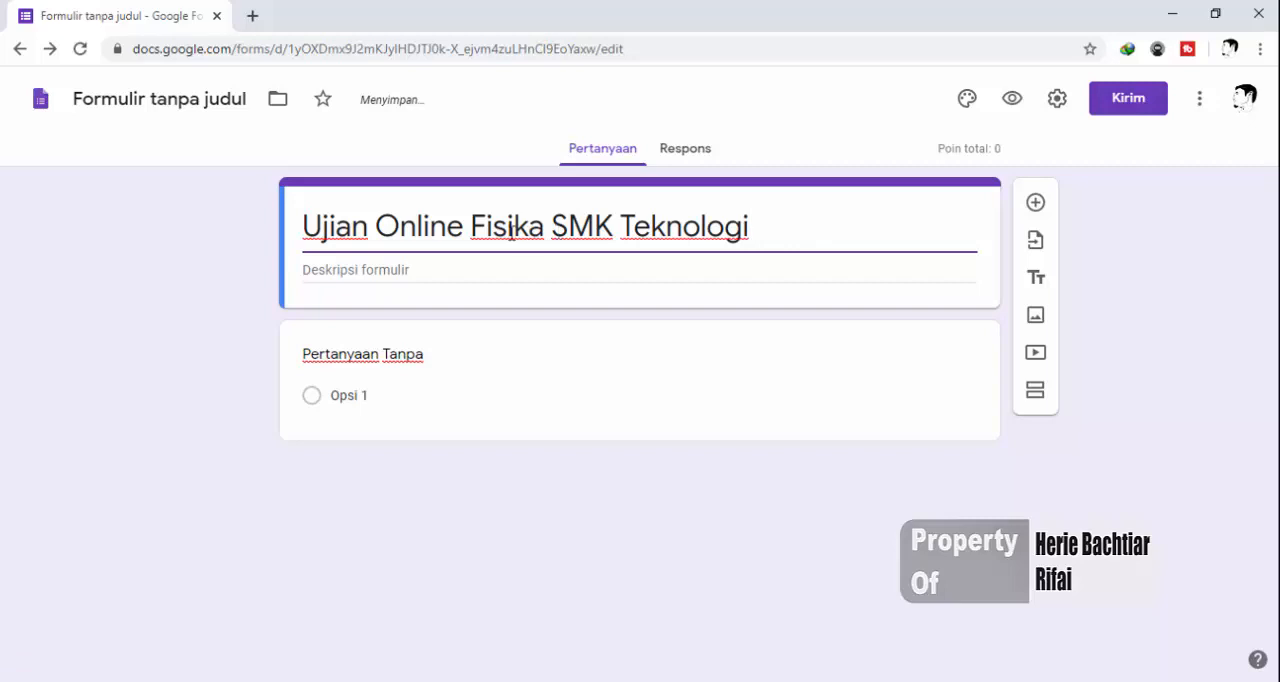
Enter the form description "Materi yang diujiankan adalah KD 3.3 dan 3.4"
click(388, 277)
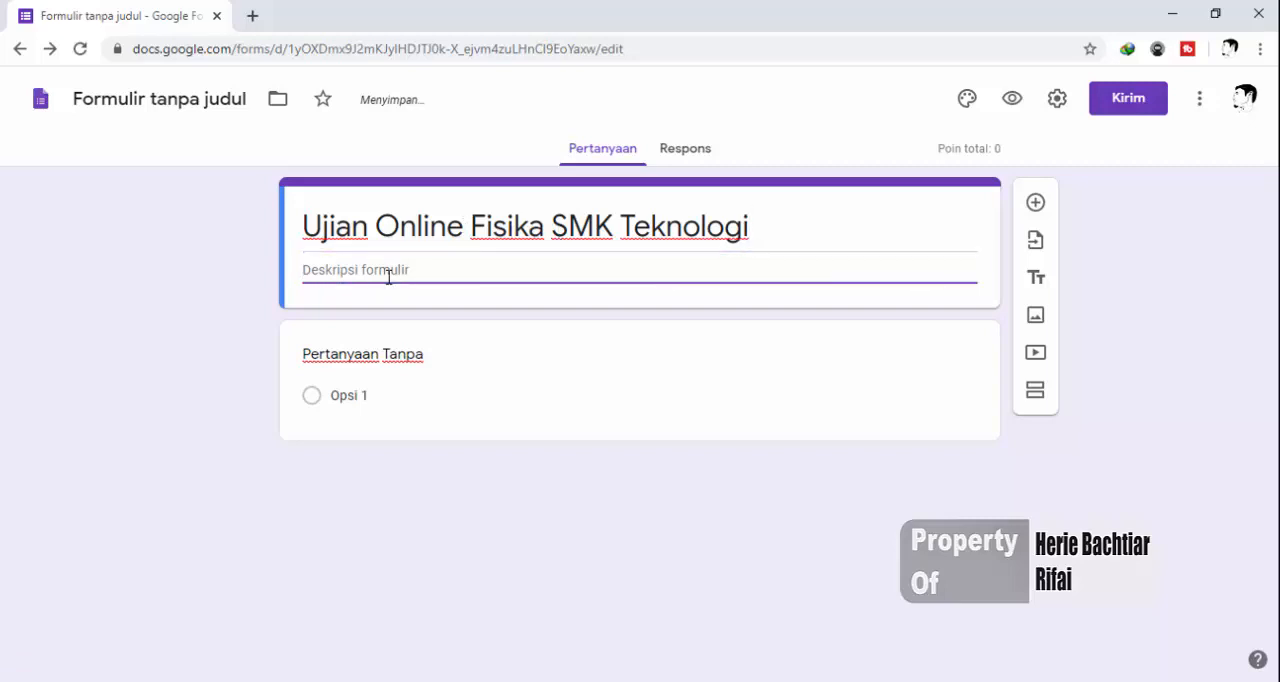
text(Materi yang diujiankan adalah KD )
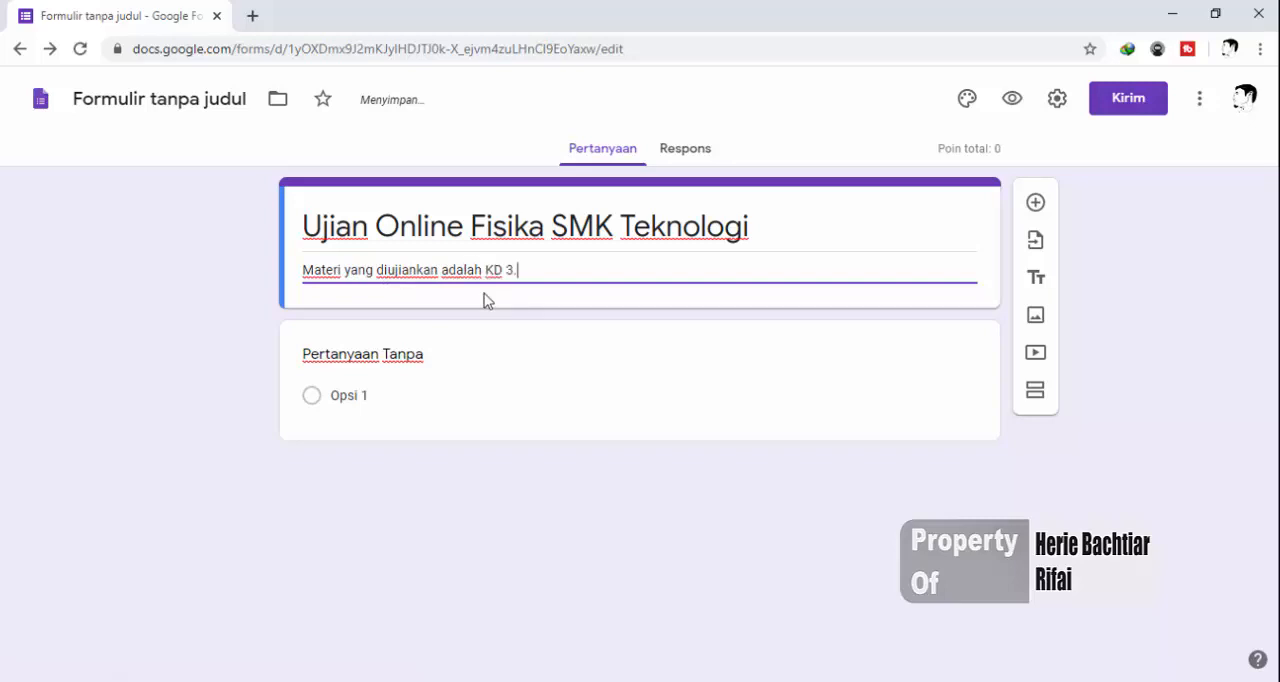
text(3.3 dan 3.4)
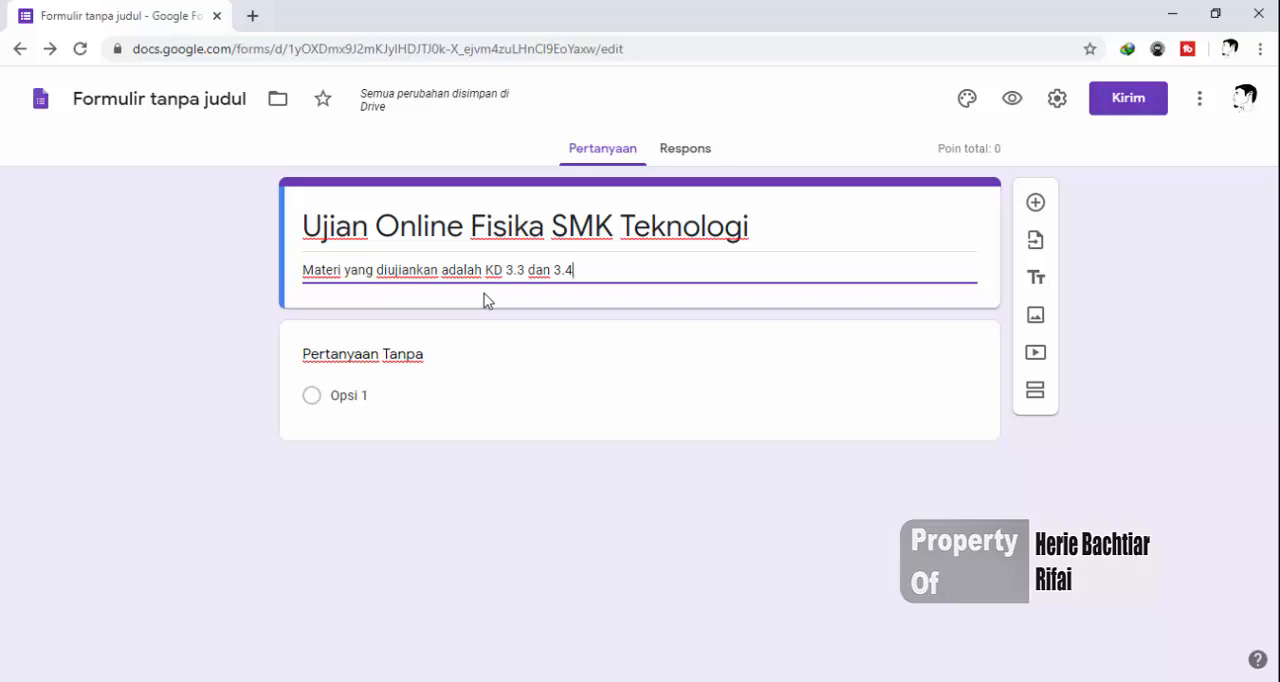
Change the first question's text to "Tuliskan nama lengkap" and make the question required (Wajib diisi)
click(463, 357)
text(Tuliskan)
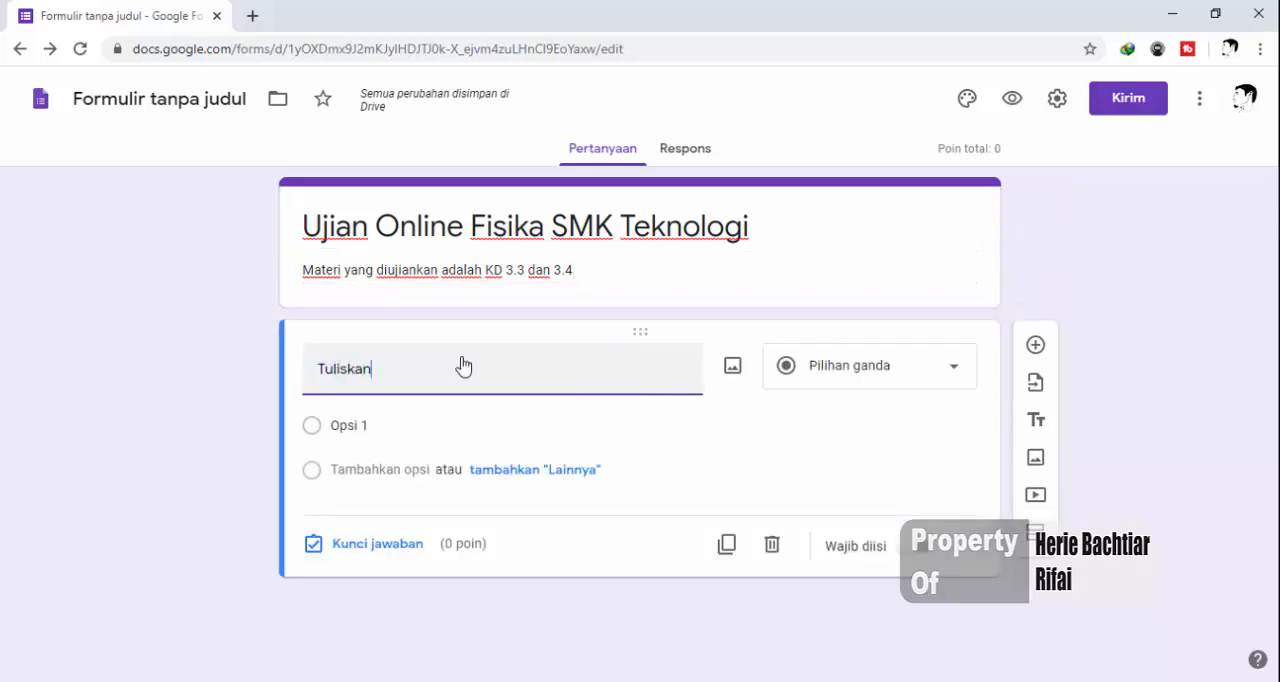
text( nama len)
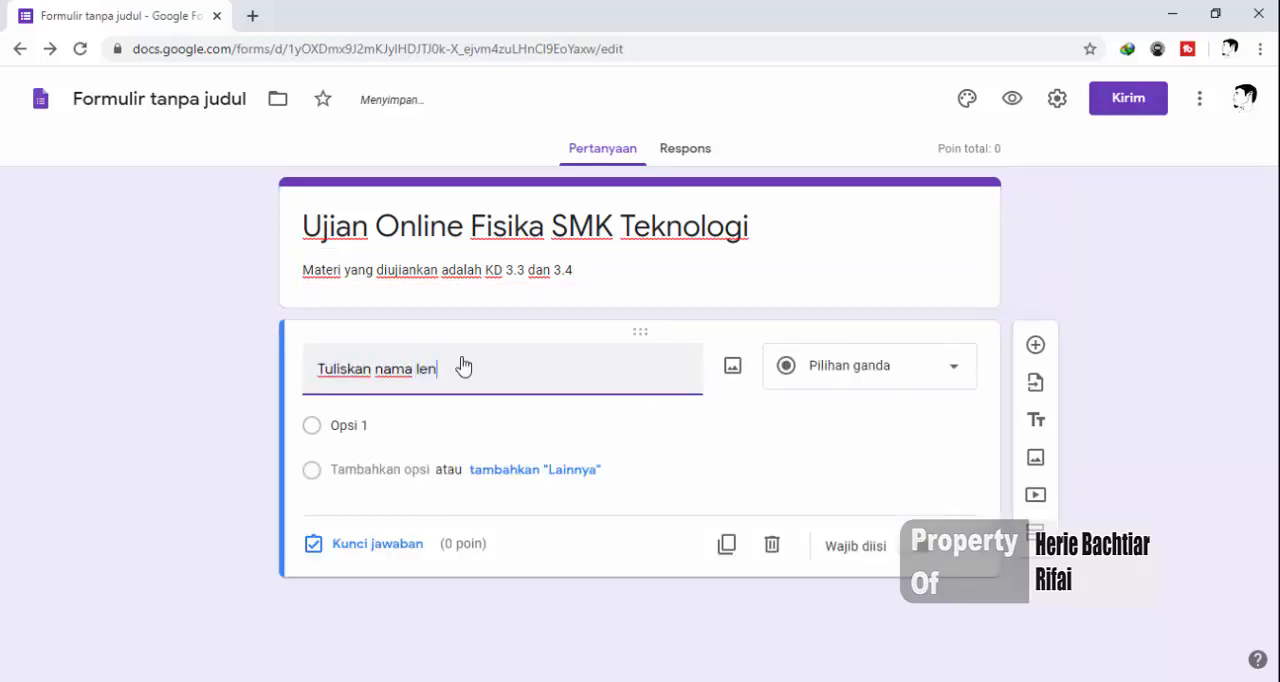
text(gkap)
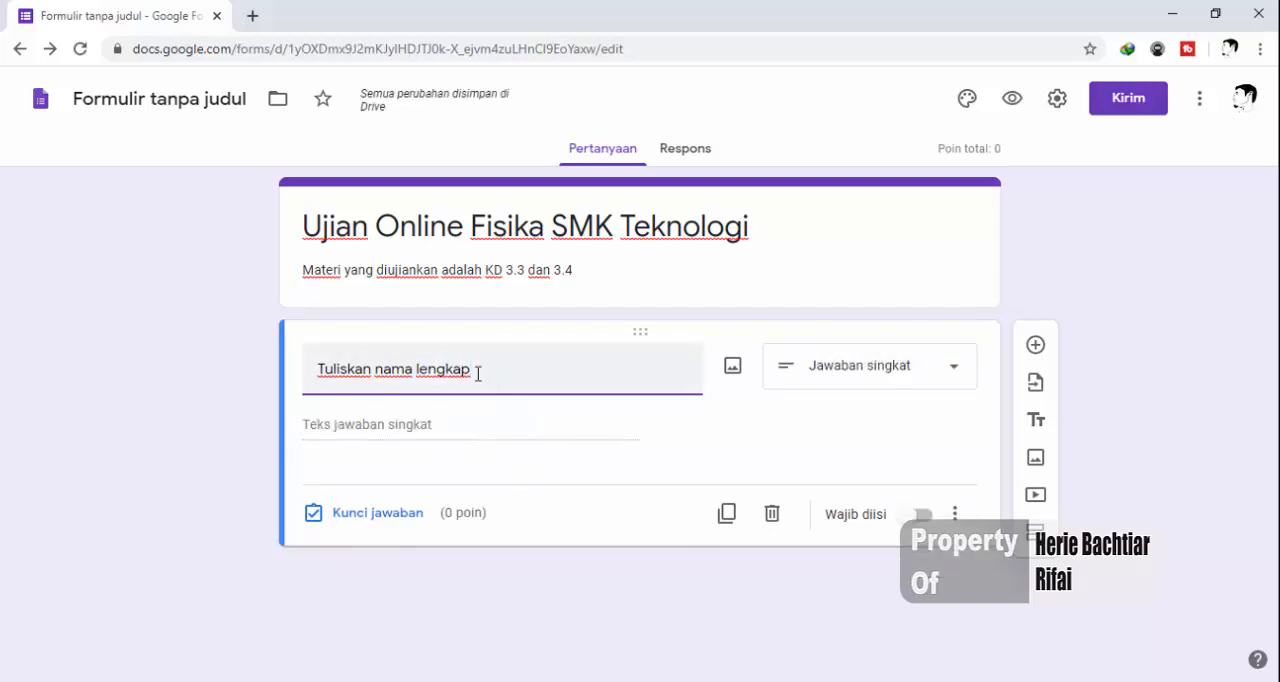
drag(472, 372, 316, 379)
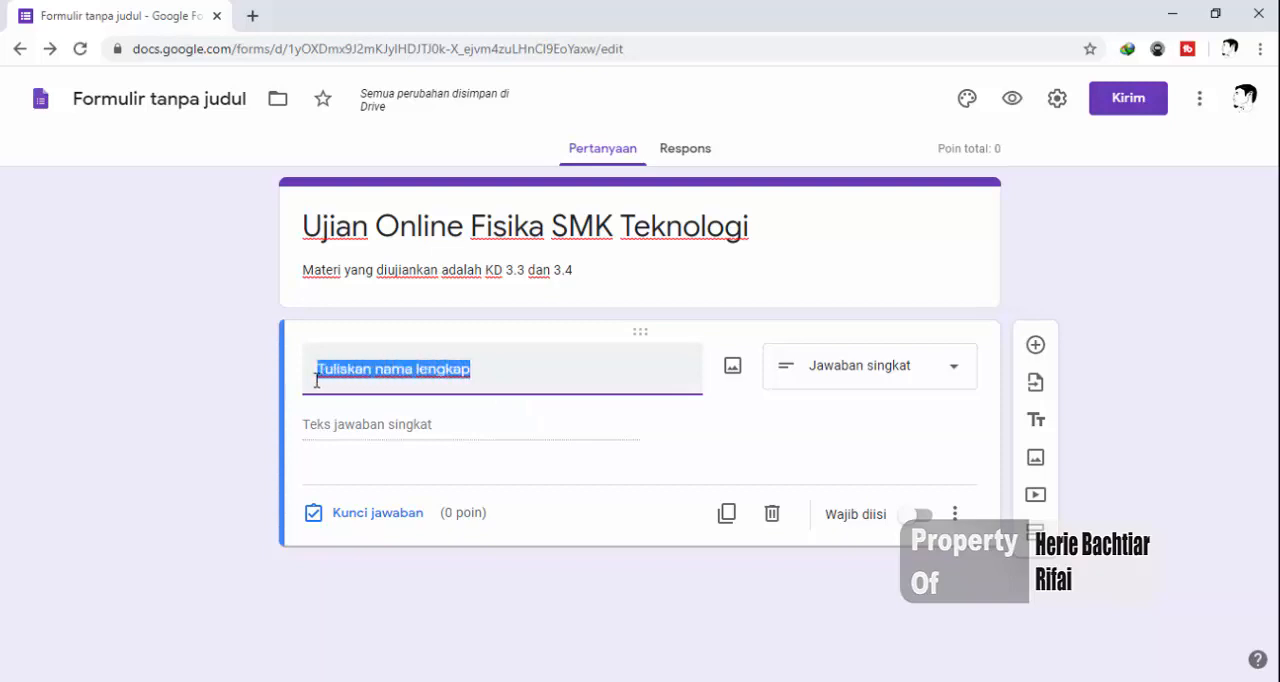
click(491, 369)
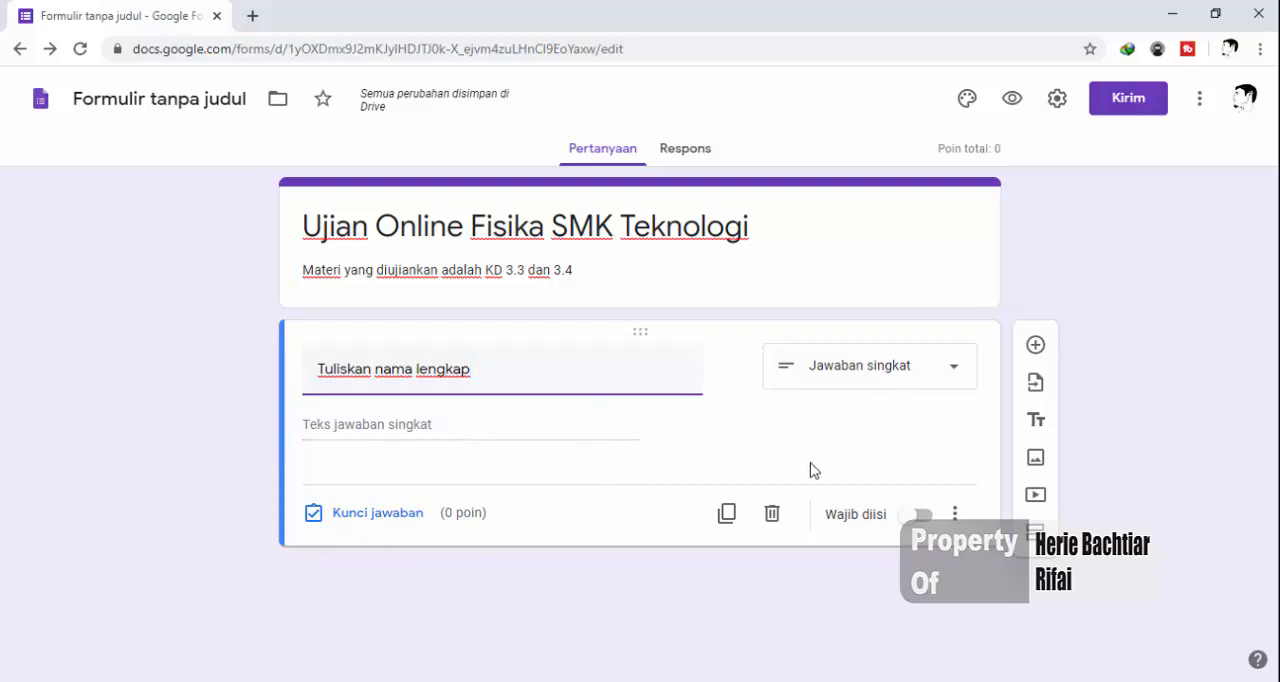
click(922, 516)
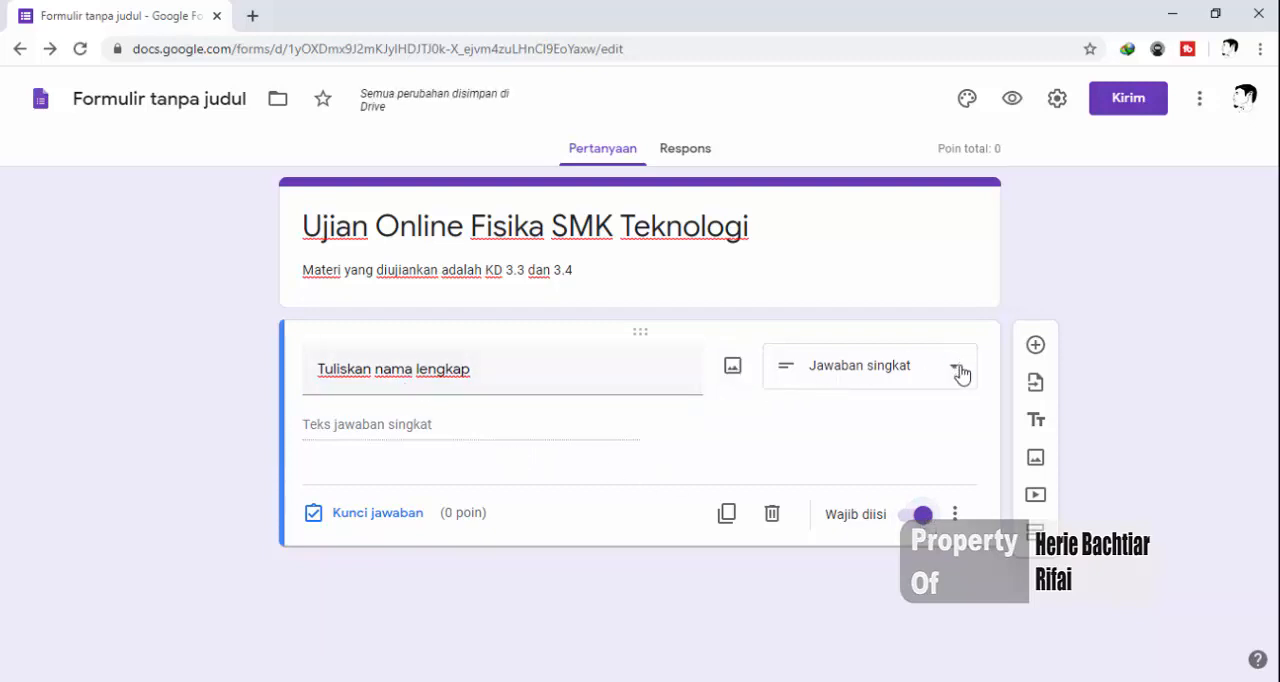
Add a second question below the name question with the text "Tuliskan Kelas dan Jurusan"
click(1035, 348)
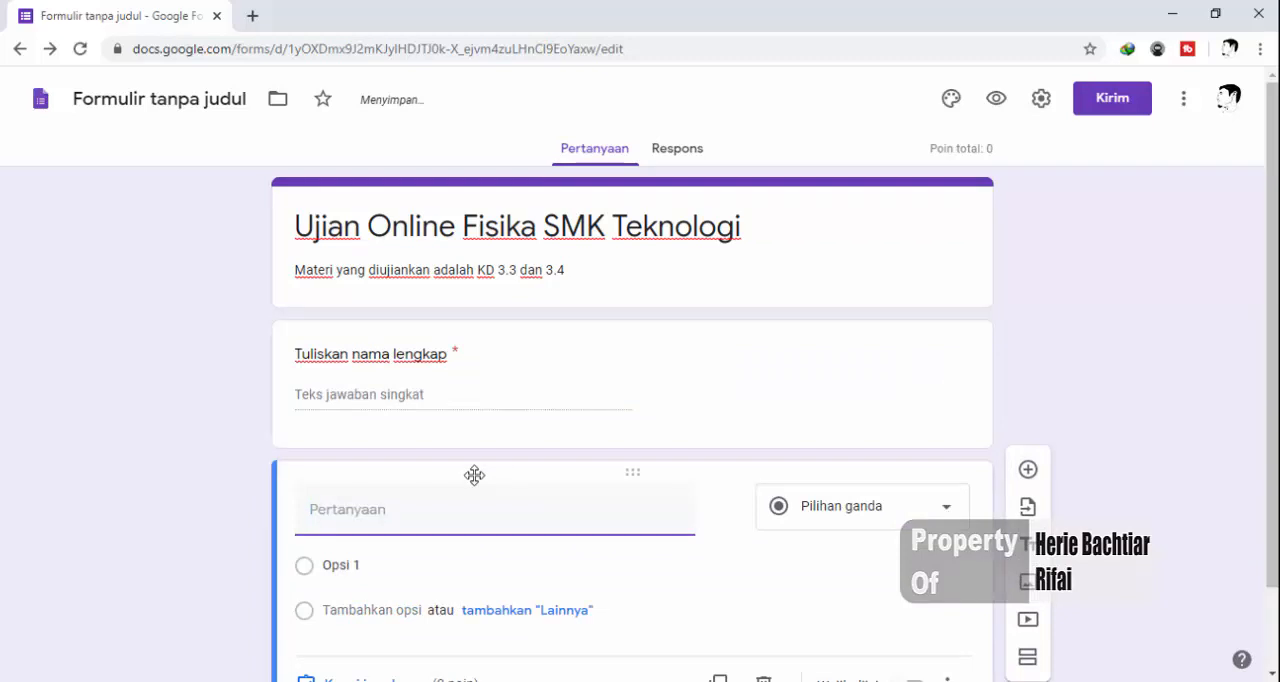
text(Tuliskan )
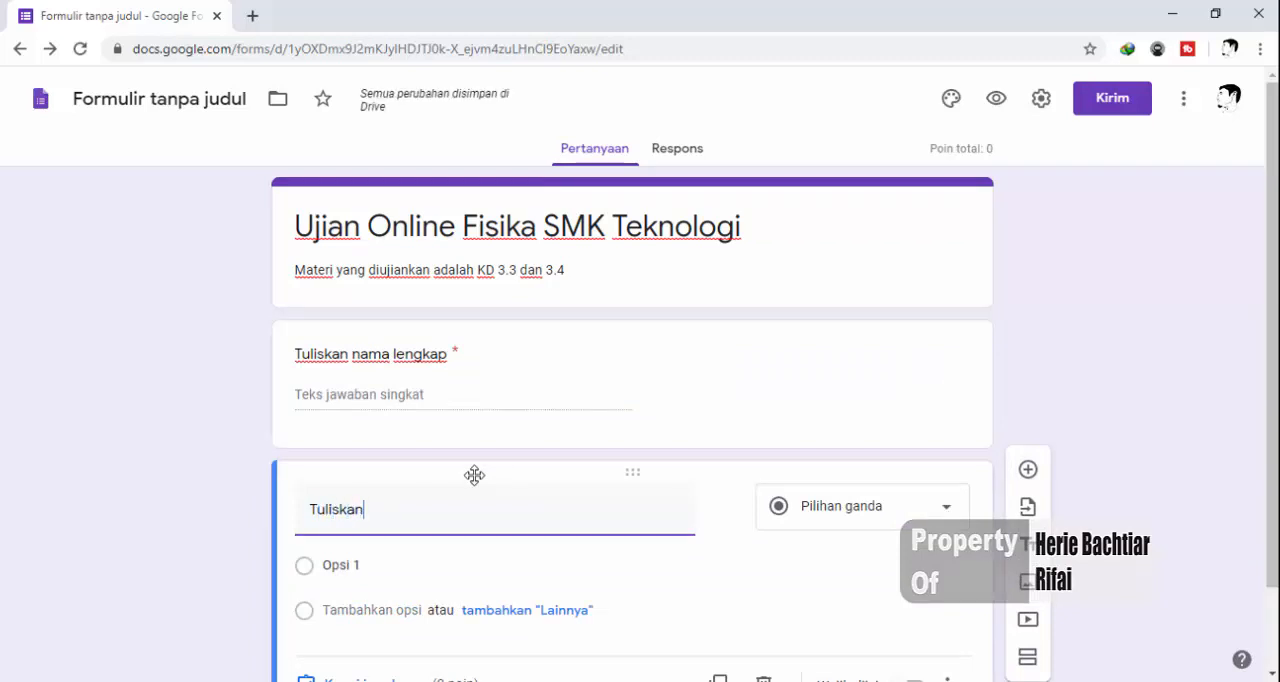
text(Kela)
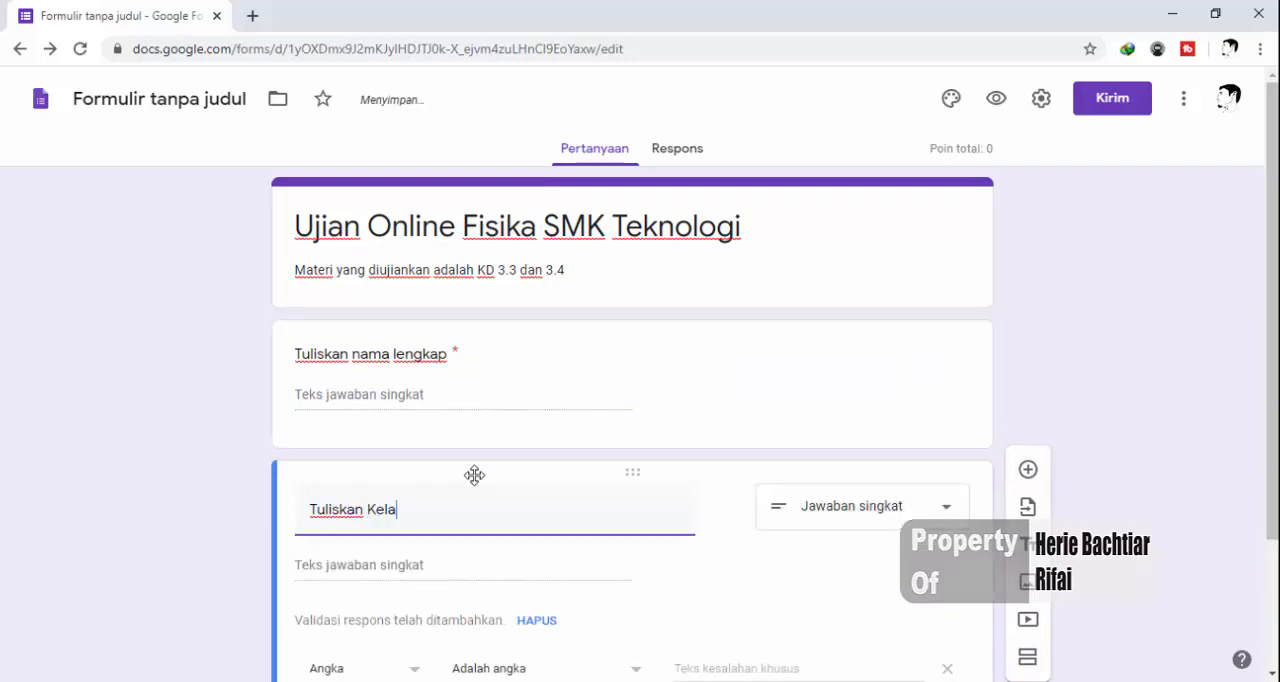
text(s dan Jurusan)
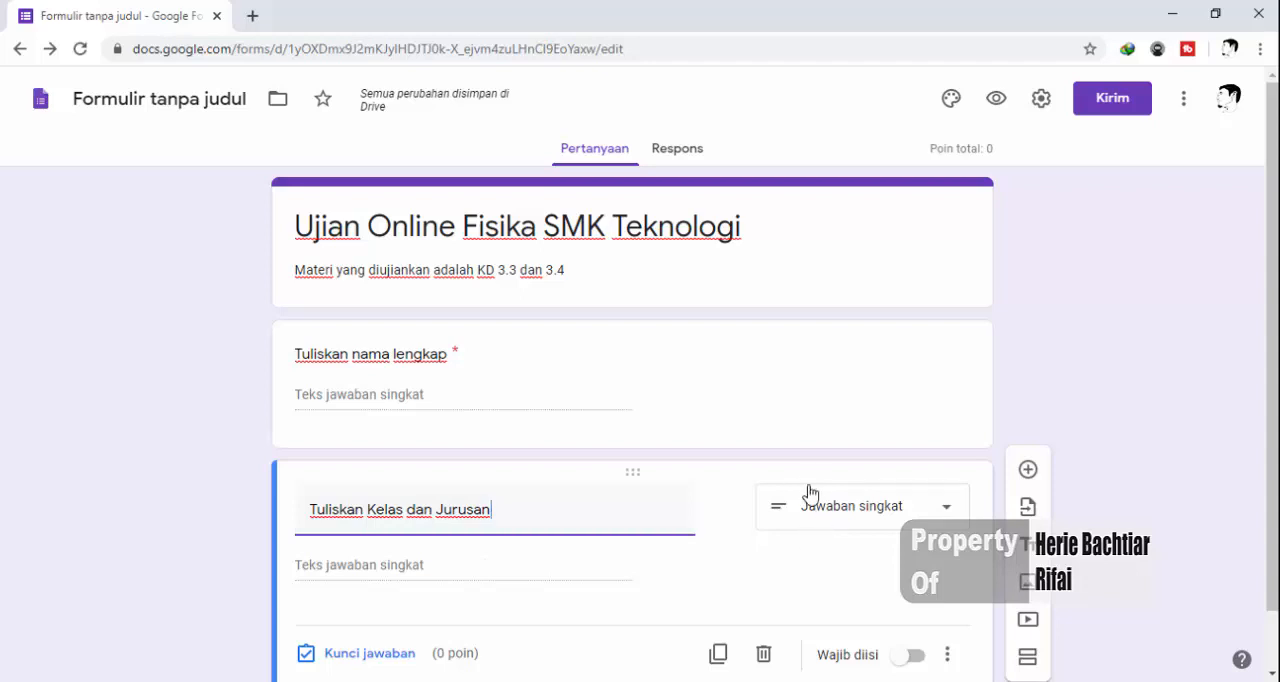
Replace the second question's text with "Piih kelas dan jurusan" and set its type to multiple choice (Pilihan ganda)
scroll(850, 515, down, 1)
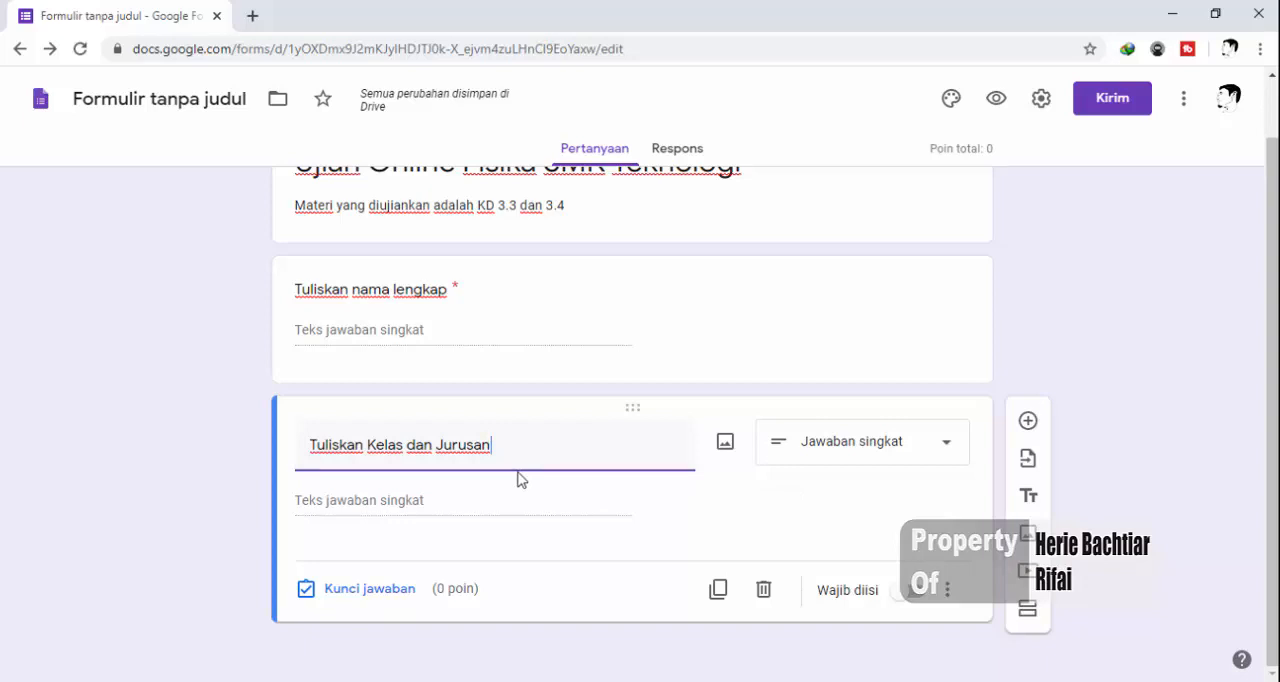
key(ctrl+a)
text(Piih kelas)
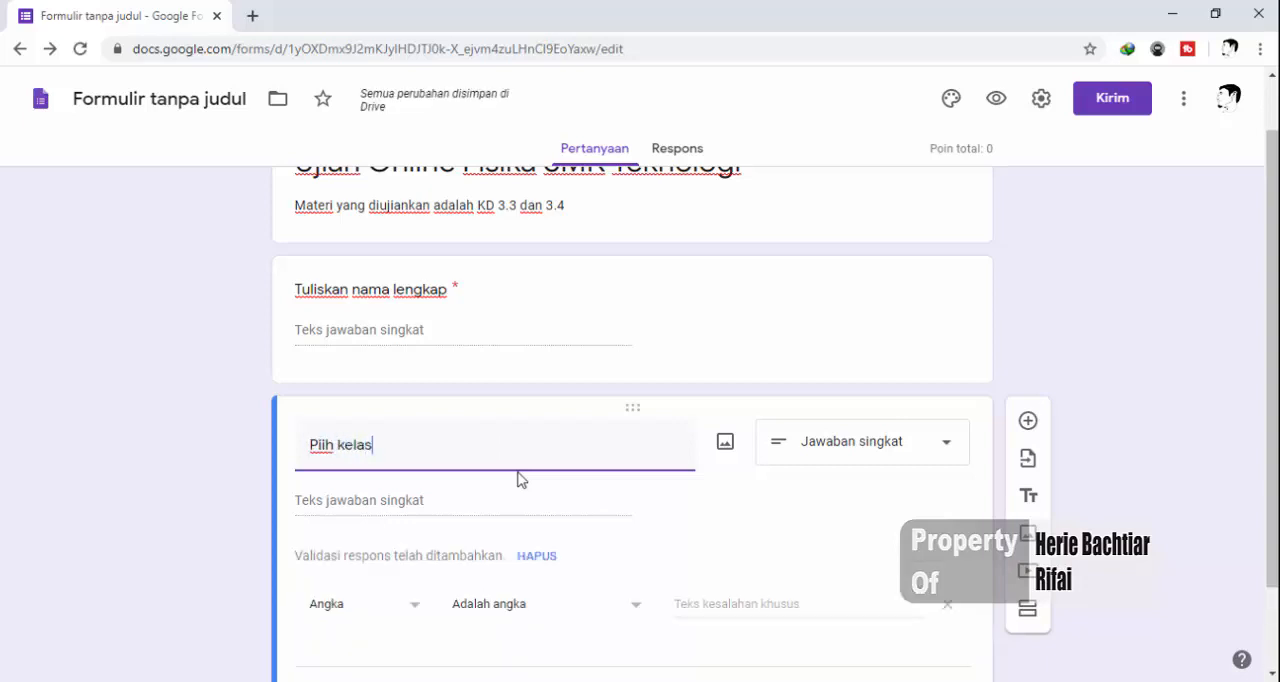
text( dan juru)
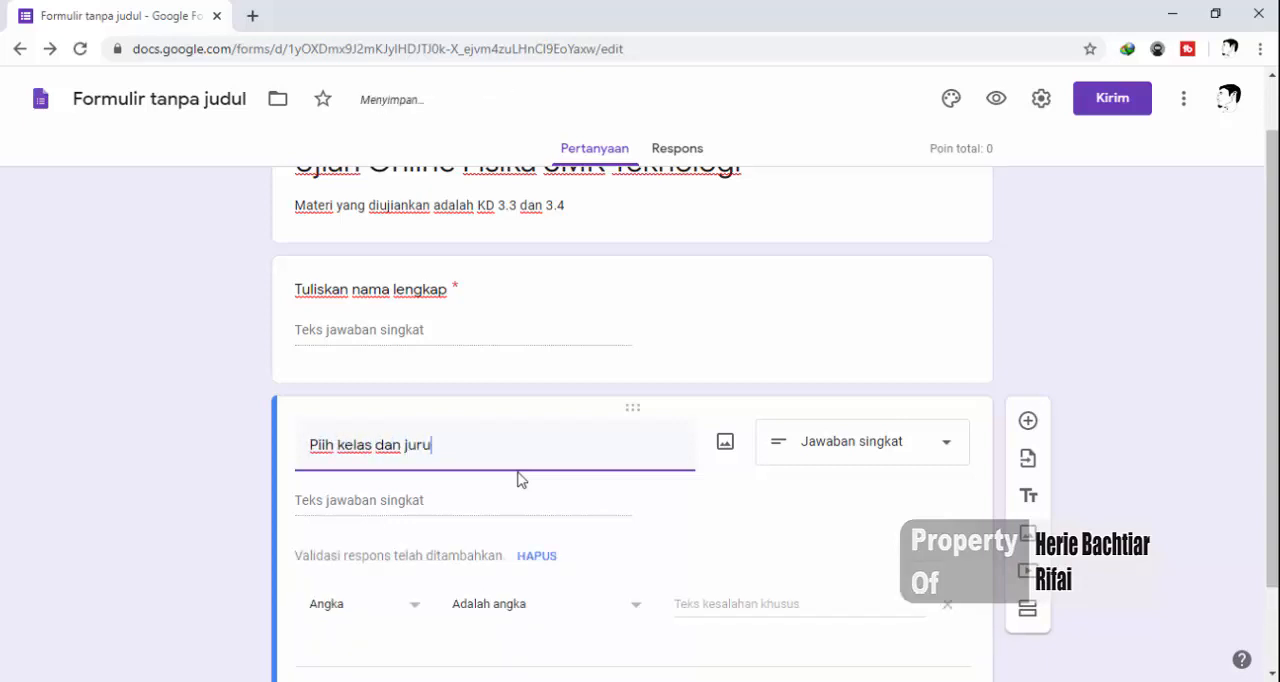
text(san)
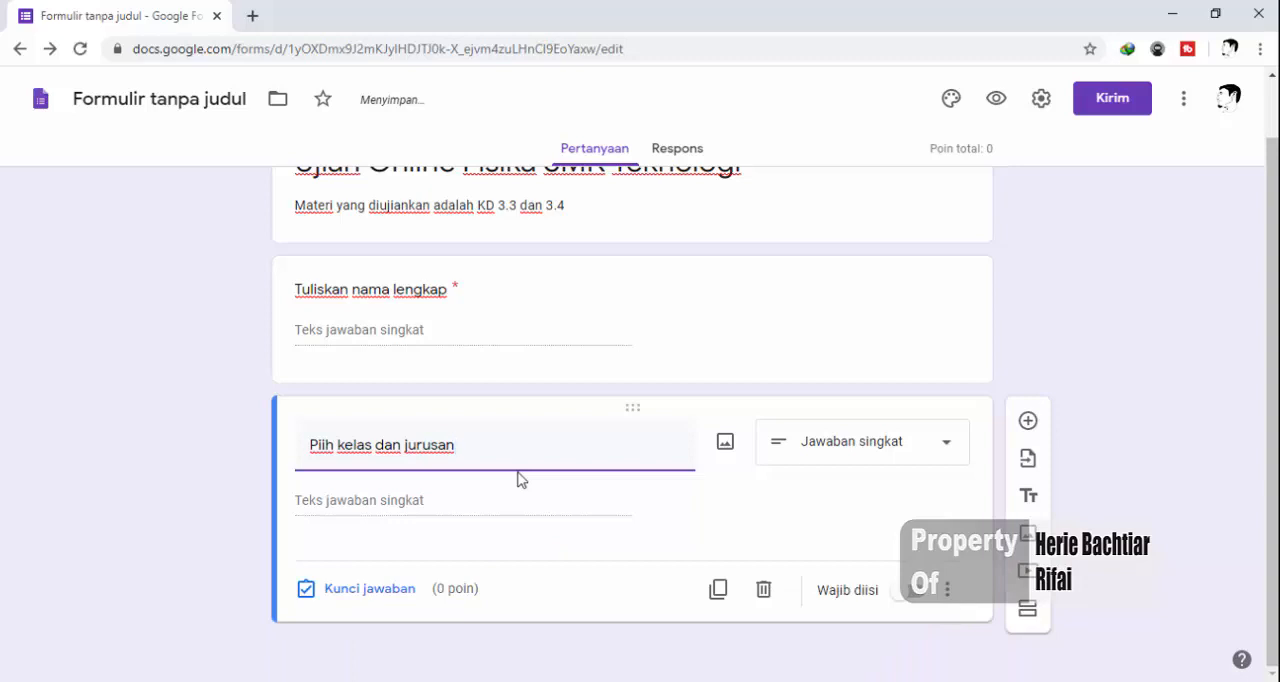
click(848, 459)
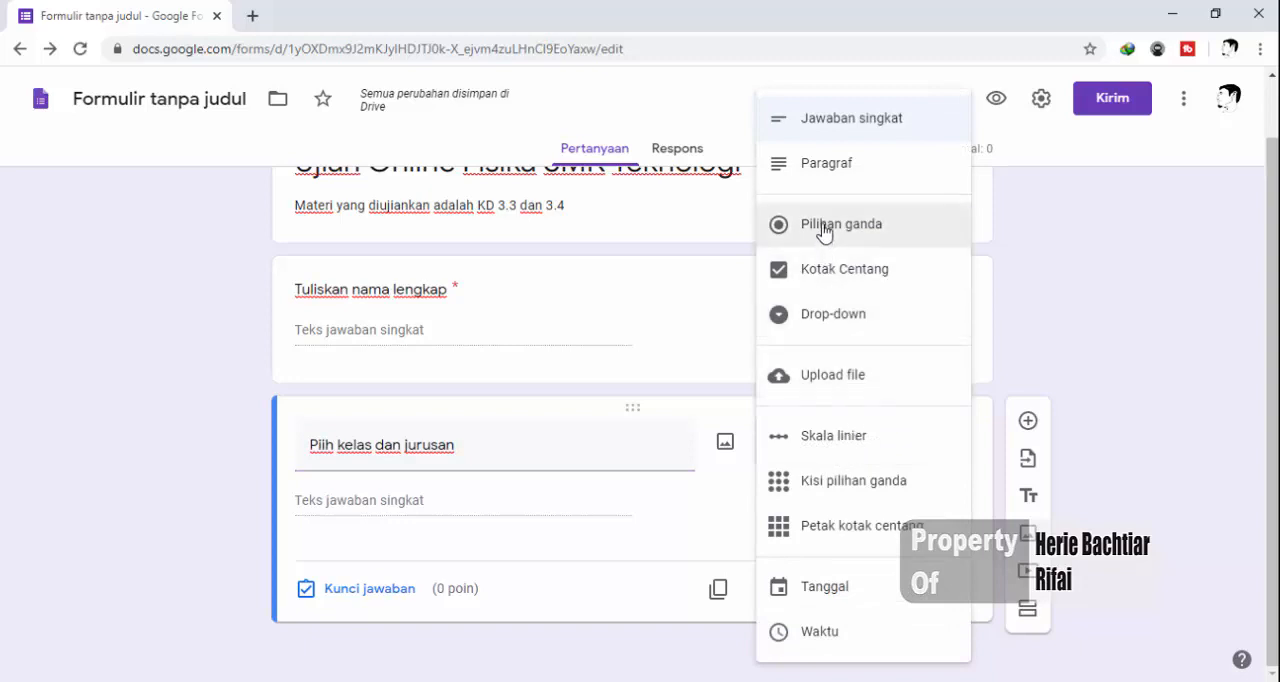
click(823, 228)
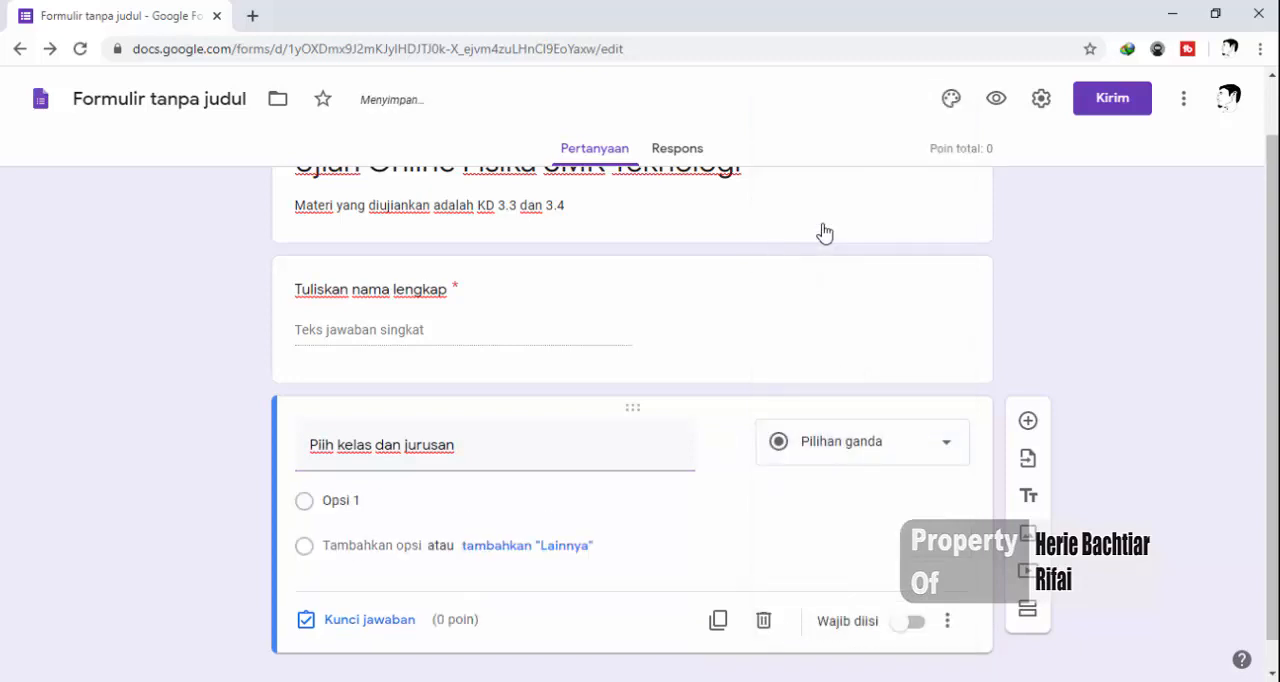
Give the class and major question the answer options "X TKJ 1", "X TKJ 2", "X KI 1" and "X KI 2"
click(338, 503)
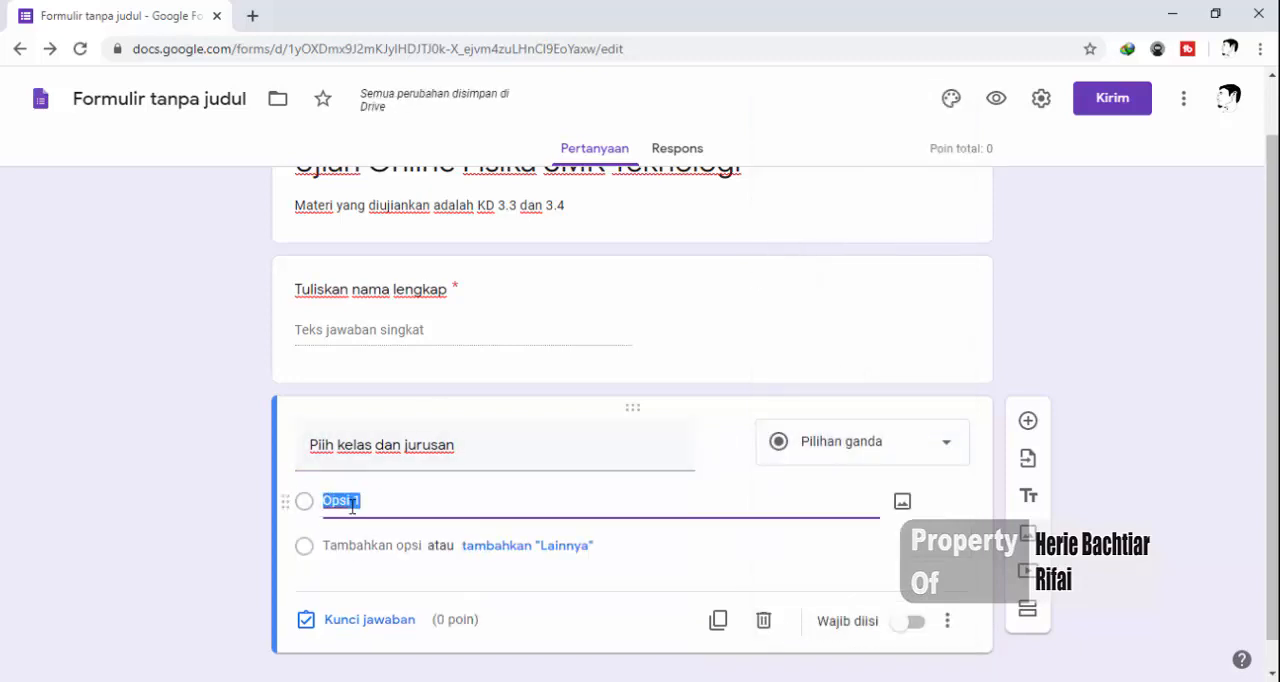
text(X TKJ )
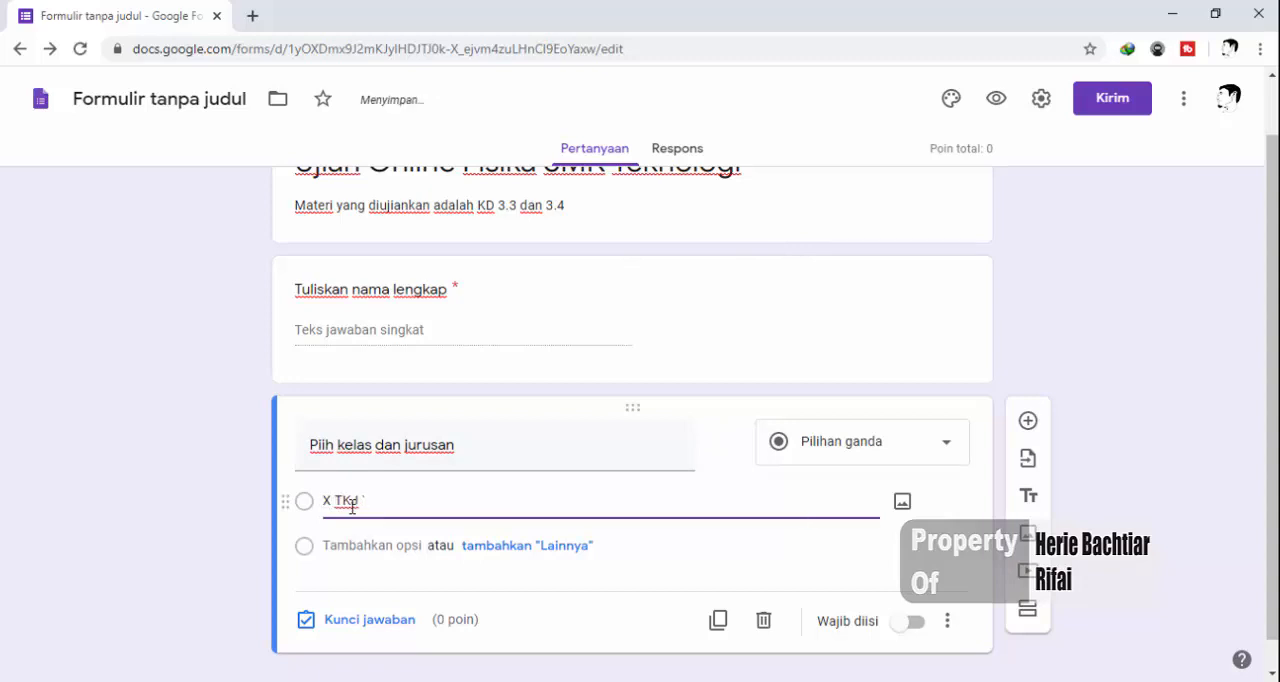
text(1)
key(Return)
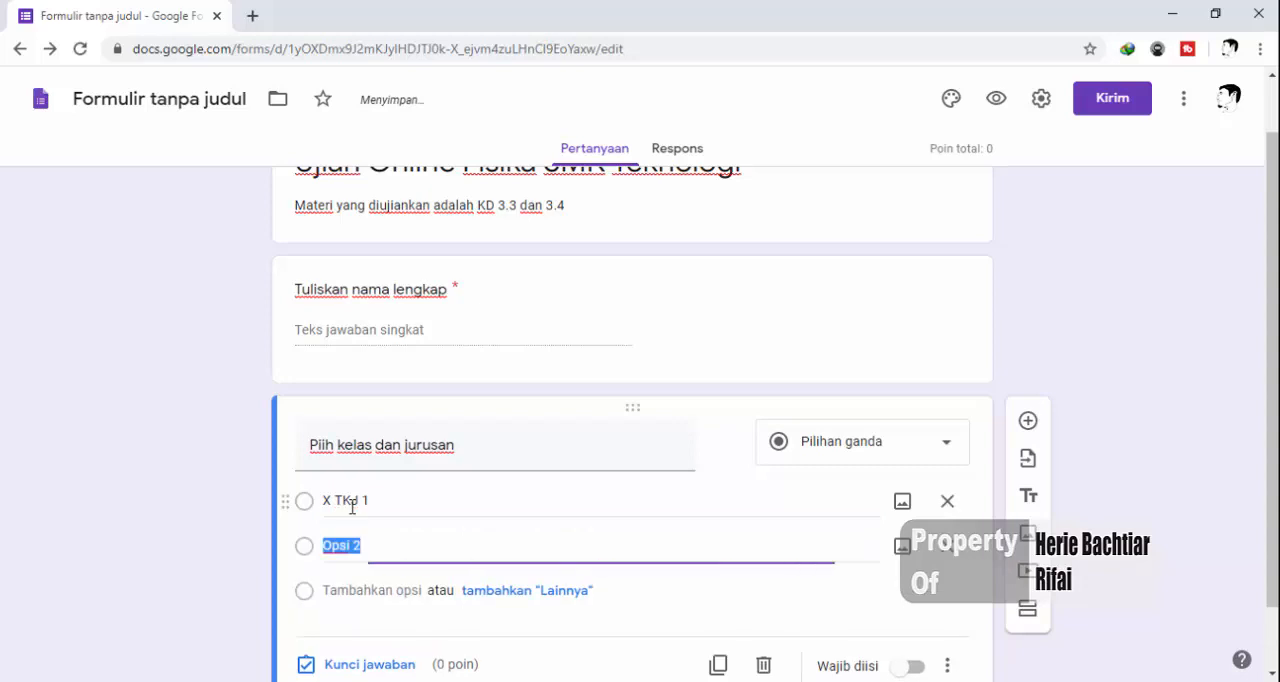
text(X TKJ 2)
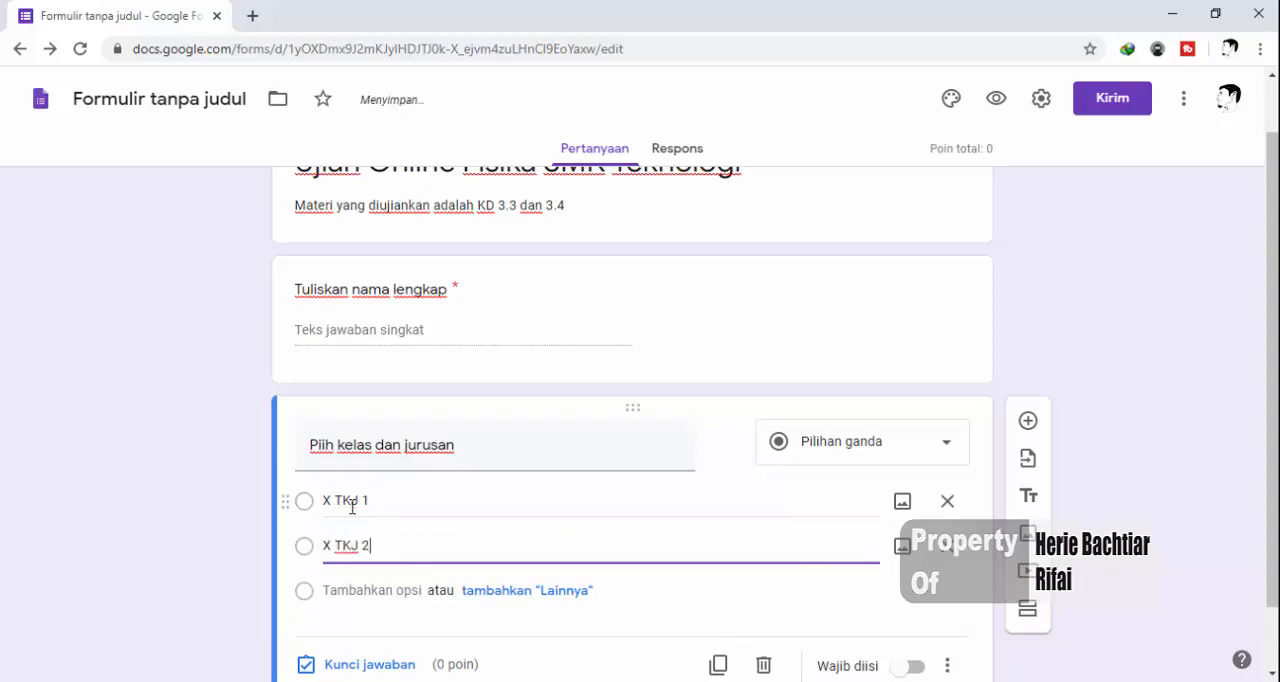
key(Return)
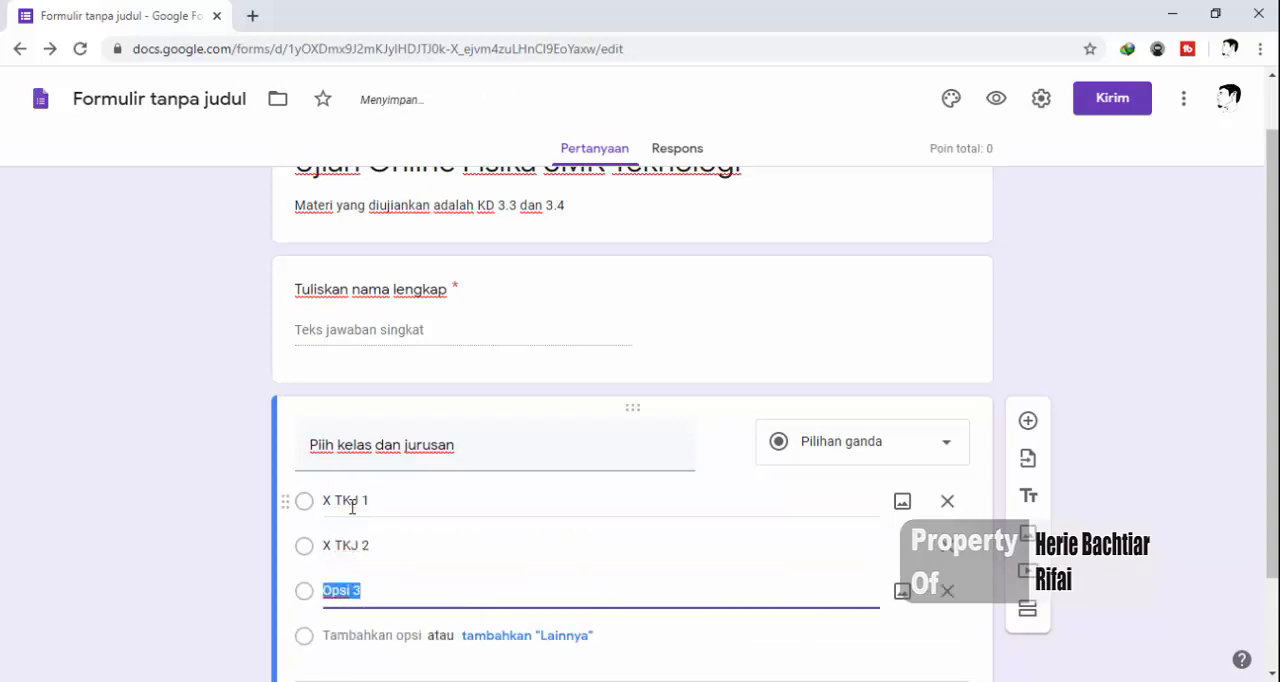
text(X KI 1)
key(Return)
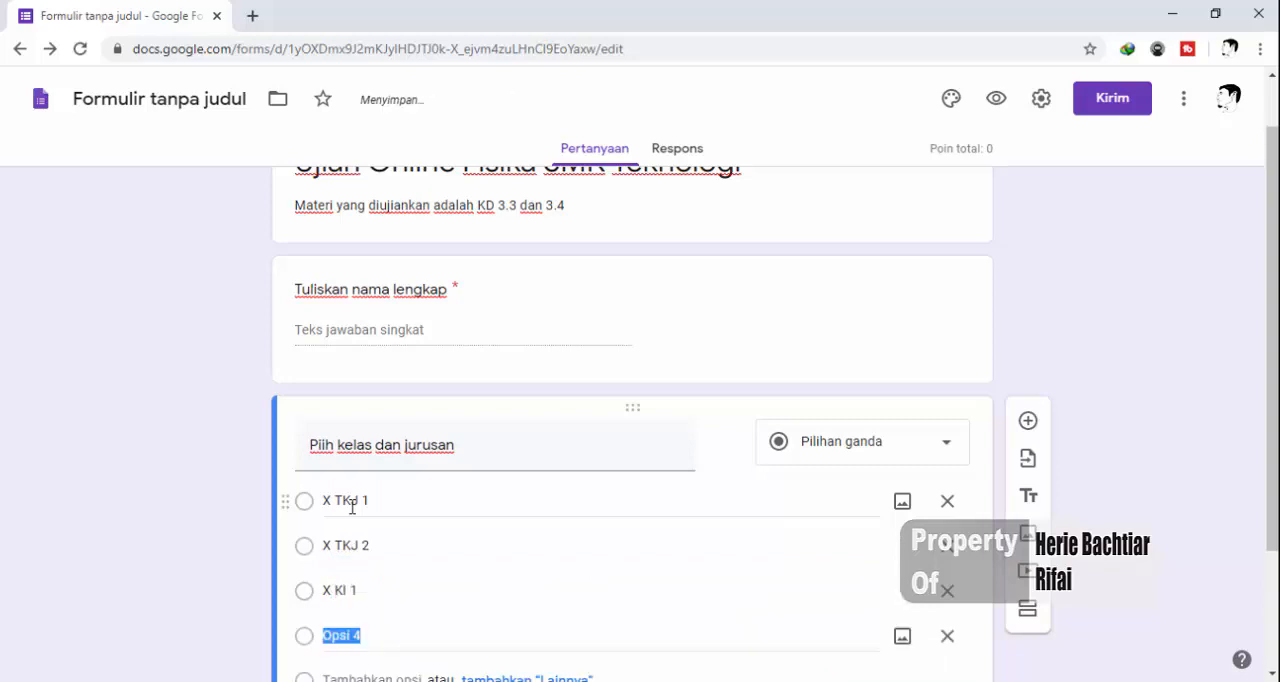
text(X K)
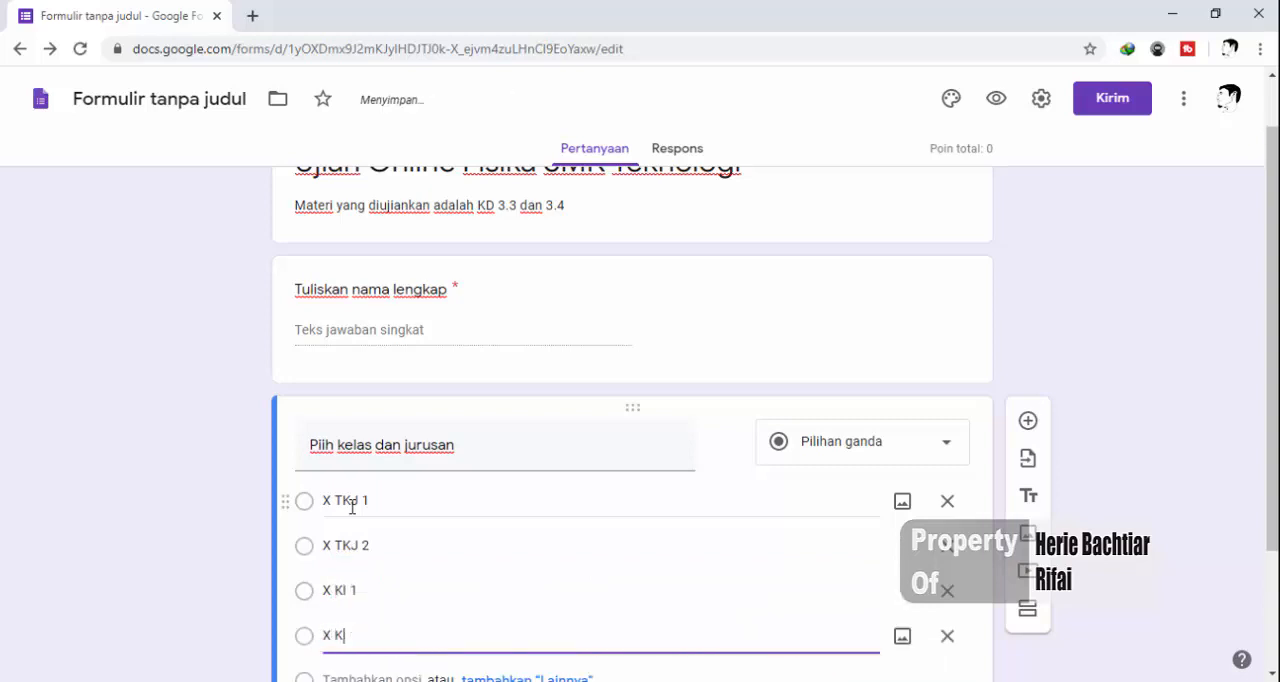
text(I 2)
click(243, 481)
click(348, 500)
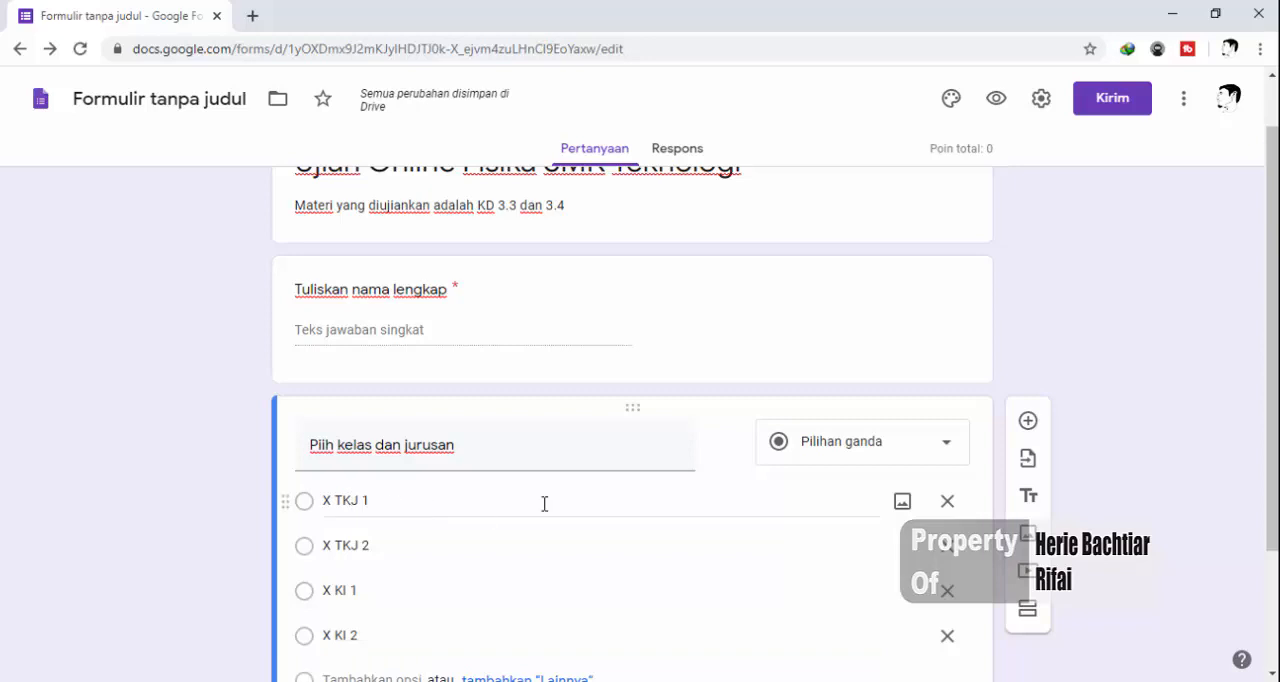
Make the class and major question required (Wajib diisi)
scroll(543, 506, down, 2)
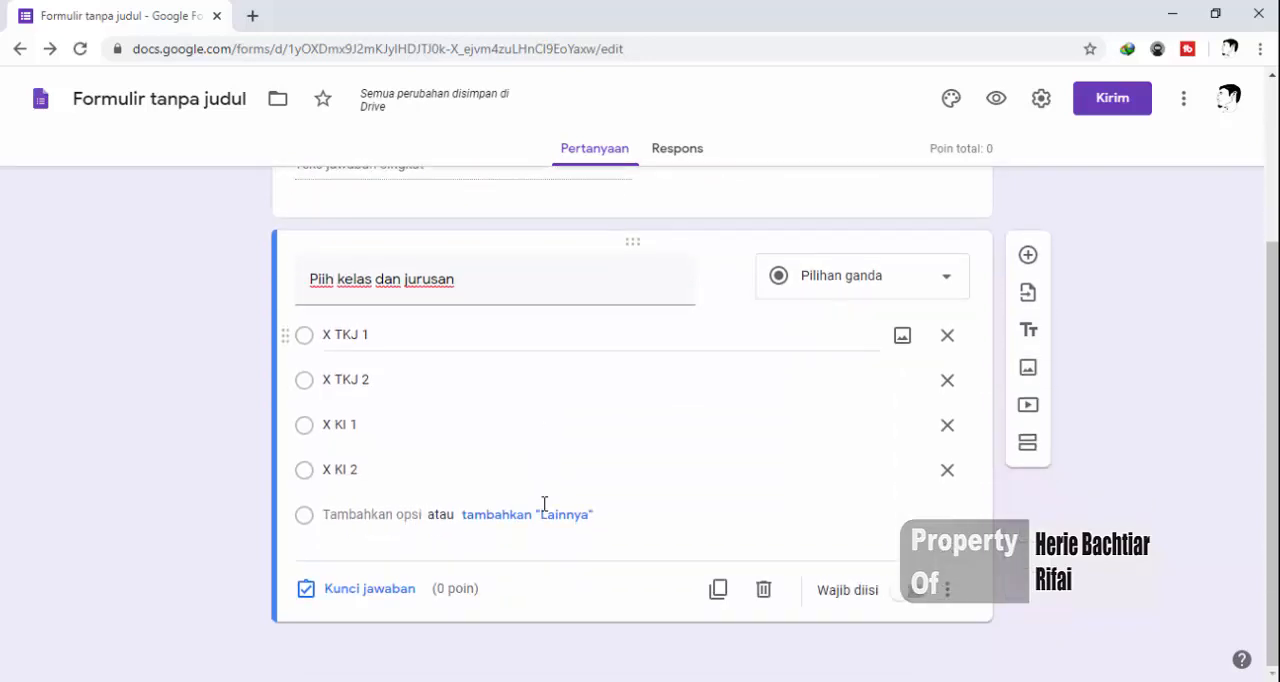
click(920, 596)
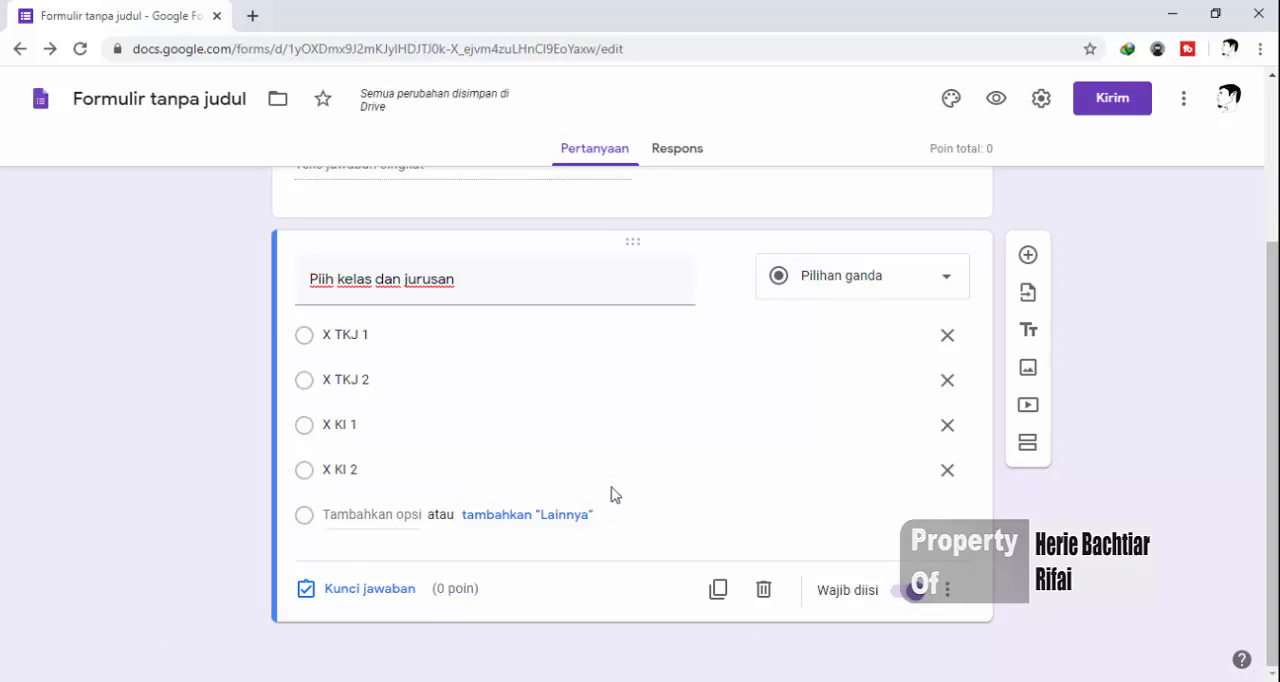
scroll(573, 434, up, 2)
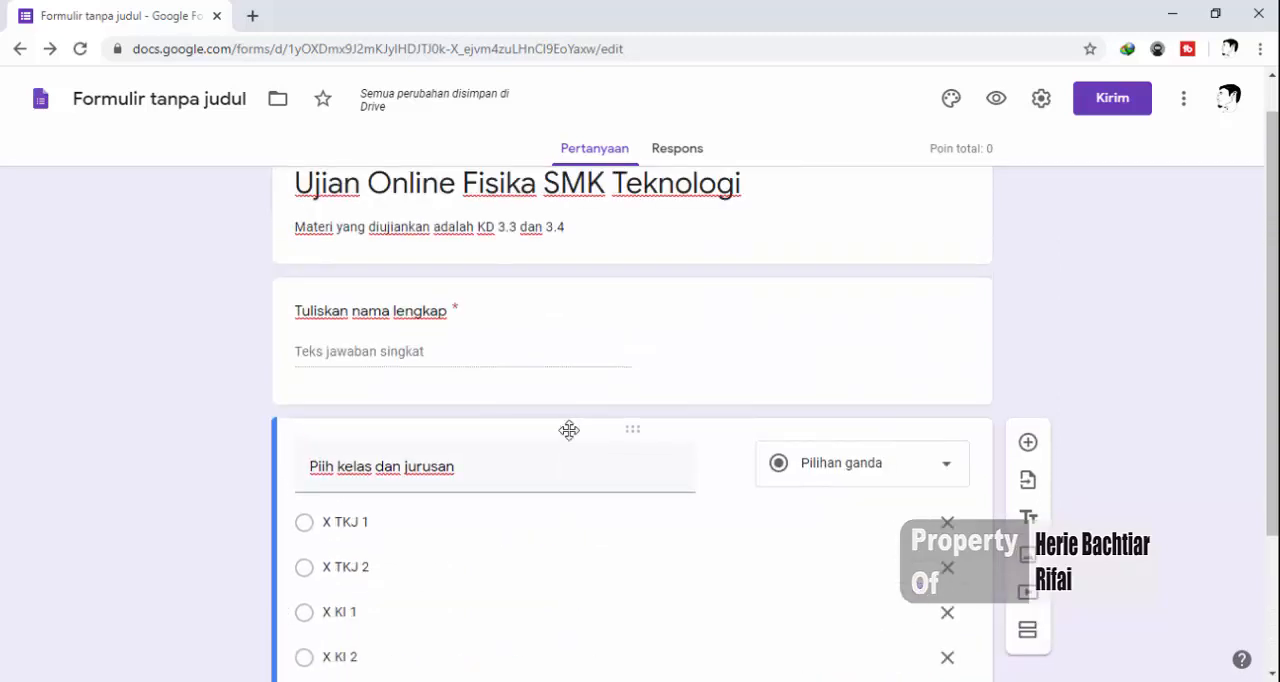
scroll(580, 370, down, 2)
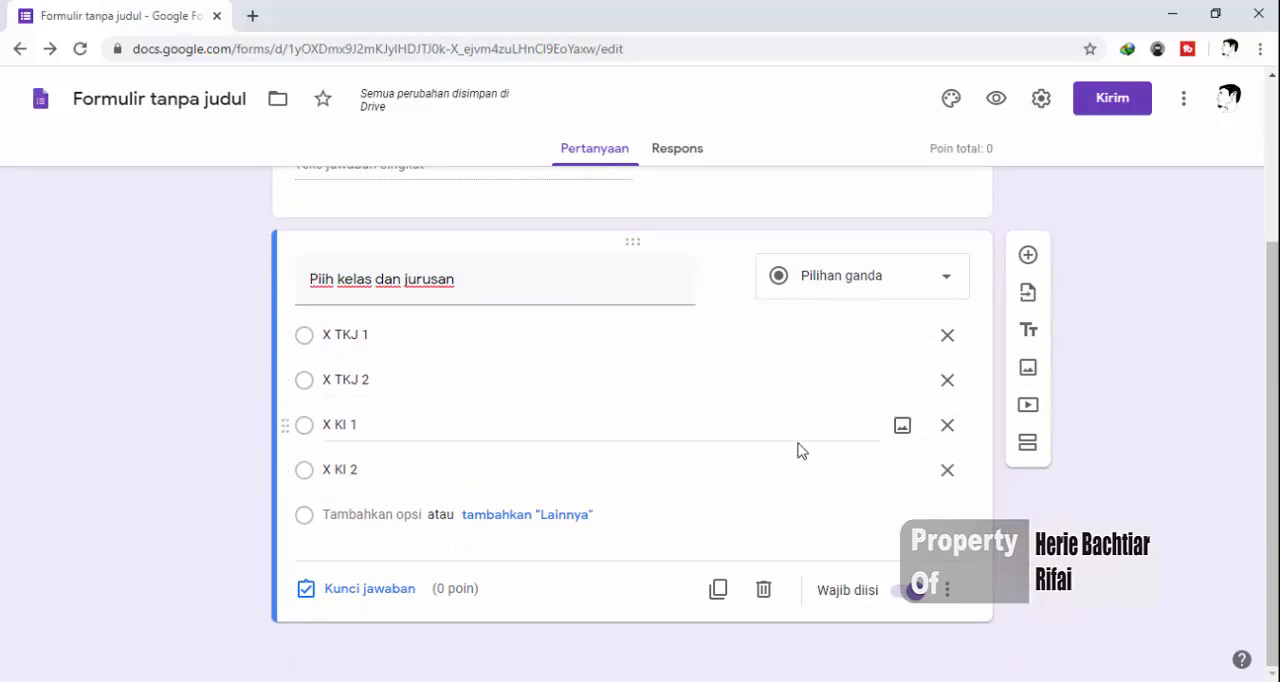
Add a new section after the class and major question and title it "Soal Pilihan Ganda"
click(1030, 447)
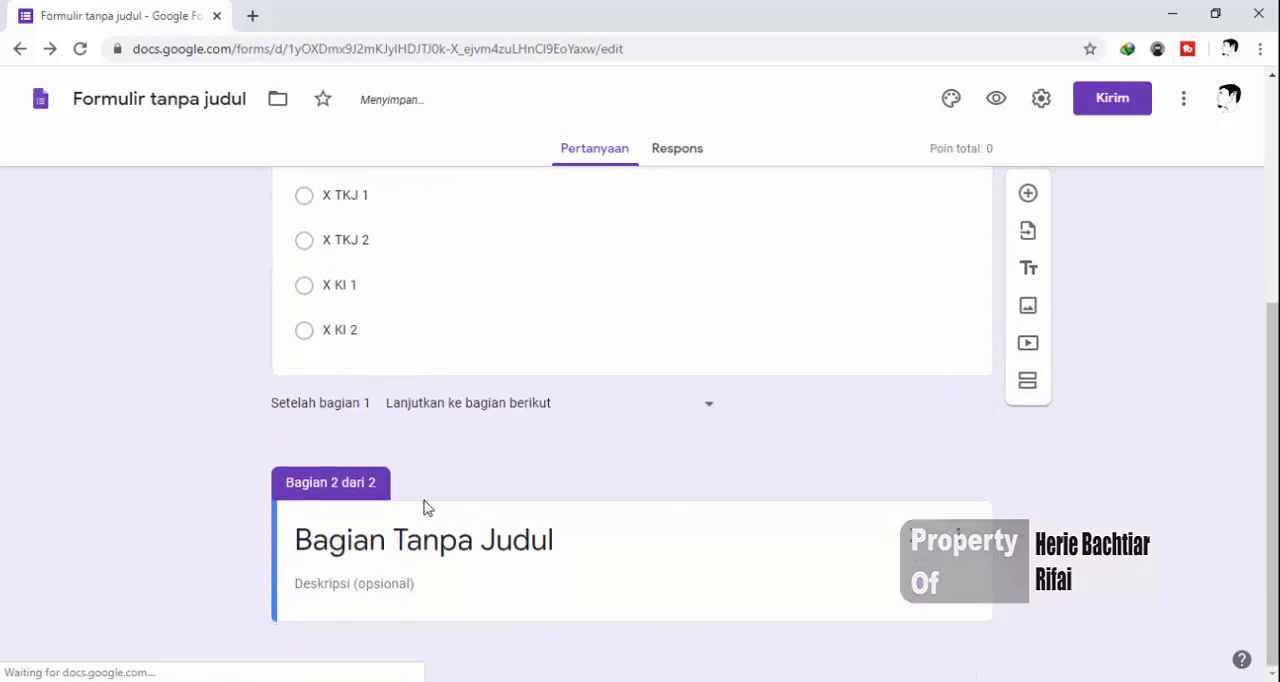
click(456, 542)
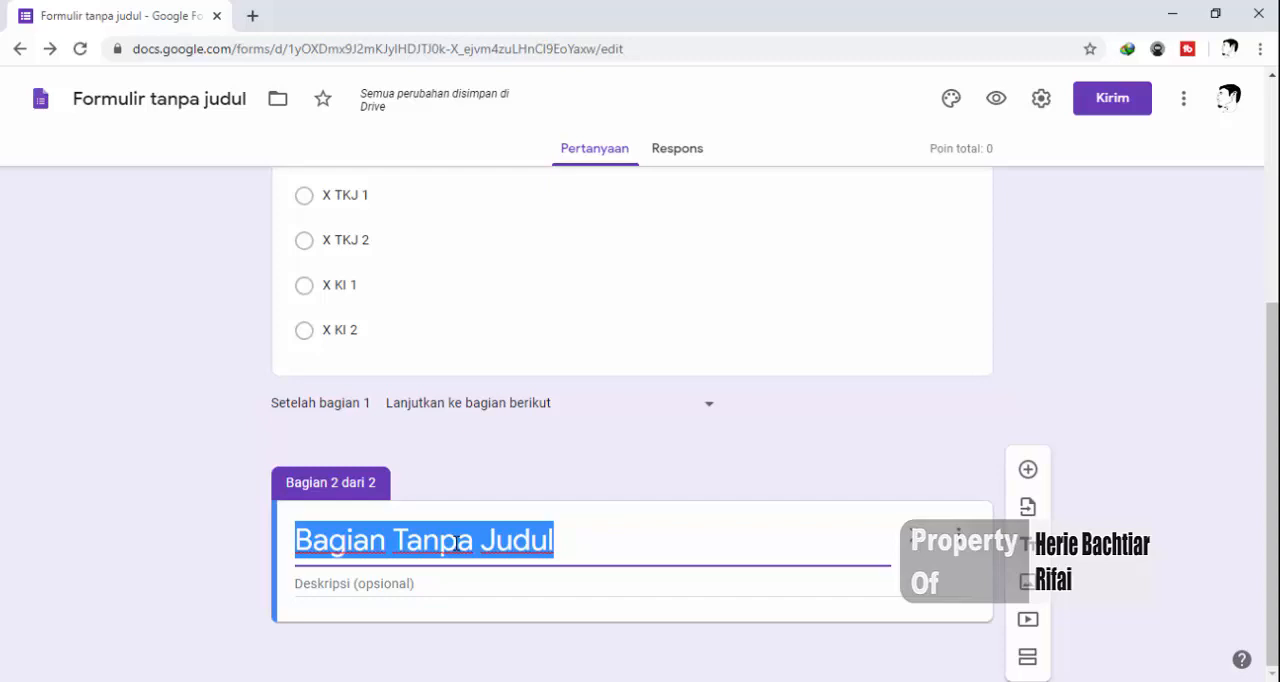
text(Soal P)
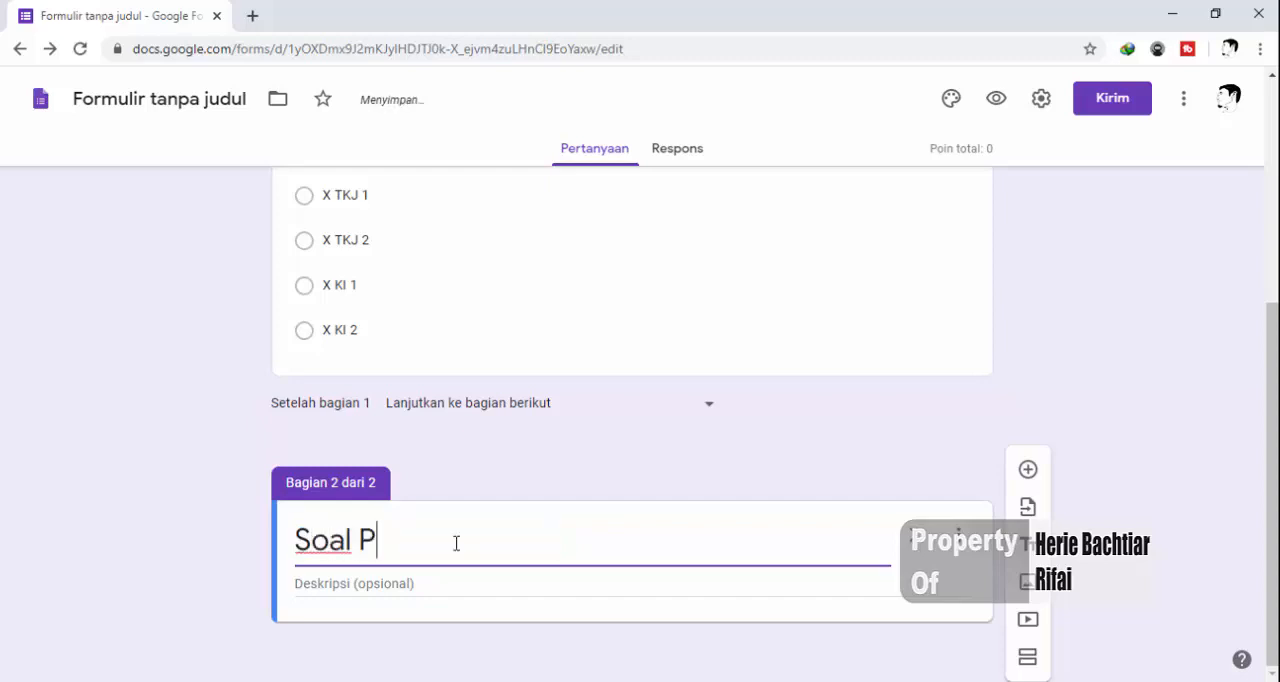
text(iliha)
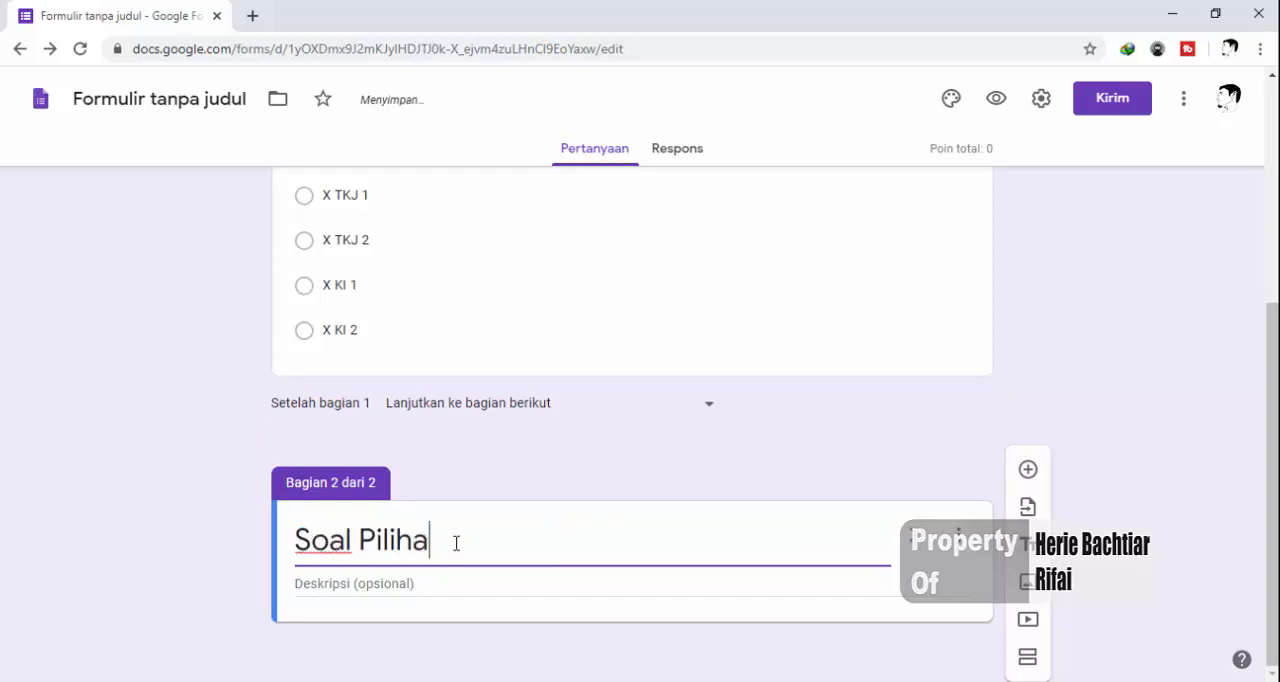
text(n Ganda)
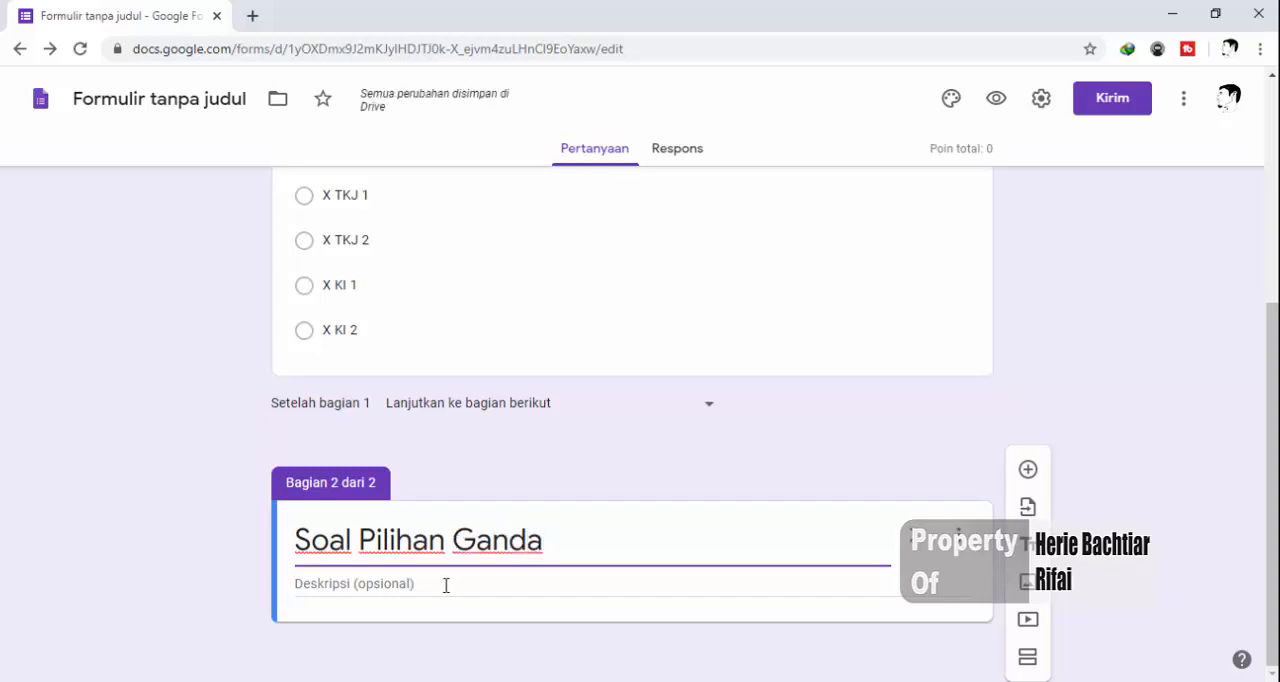
Enter "Dilarang bekerja sama" as the description of the "Soal Pilihan Ganda" section
click(446, 585)
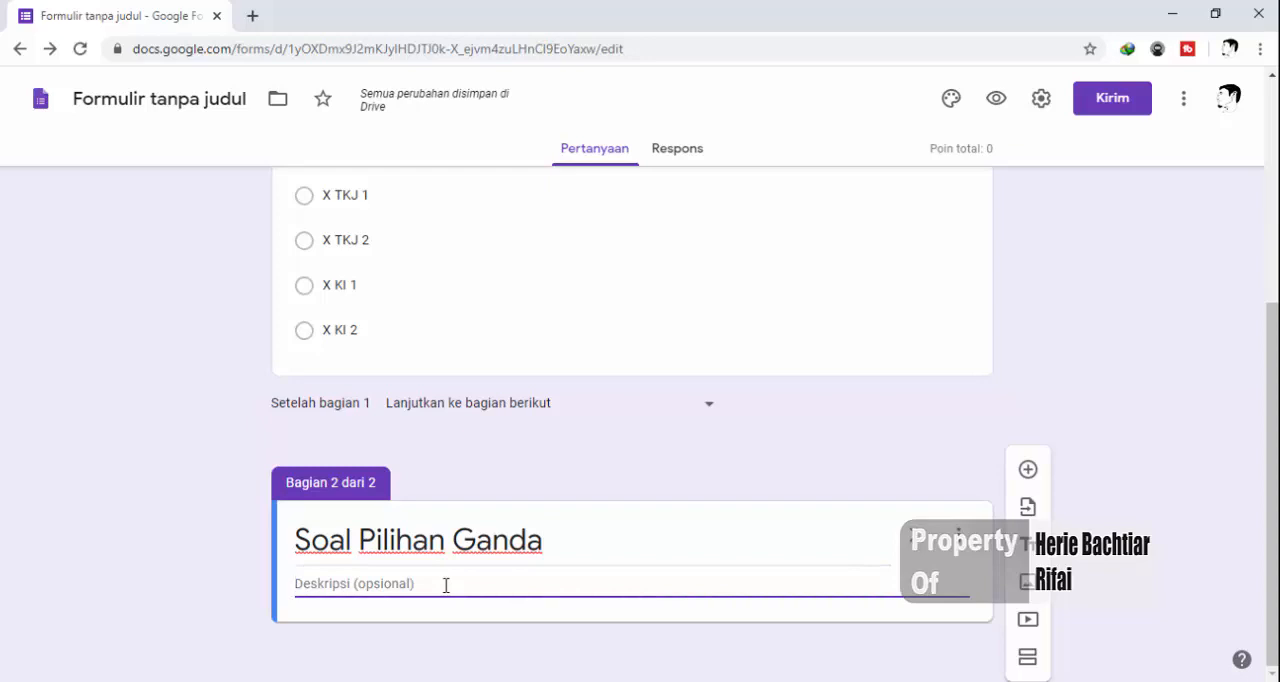
text(Dil)
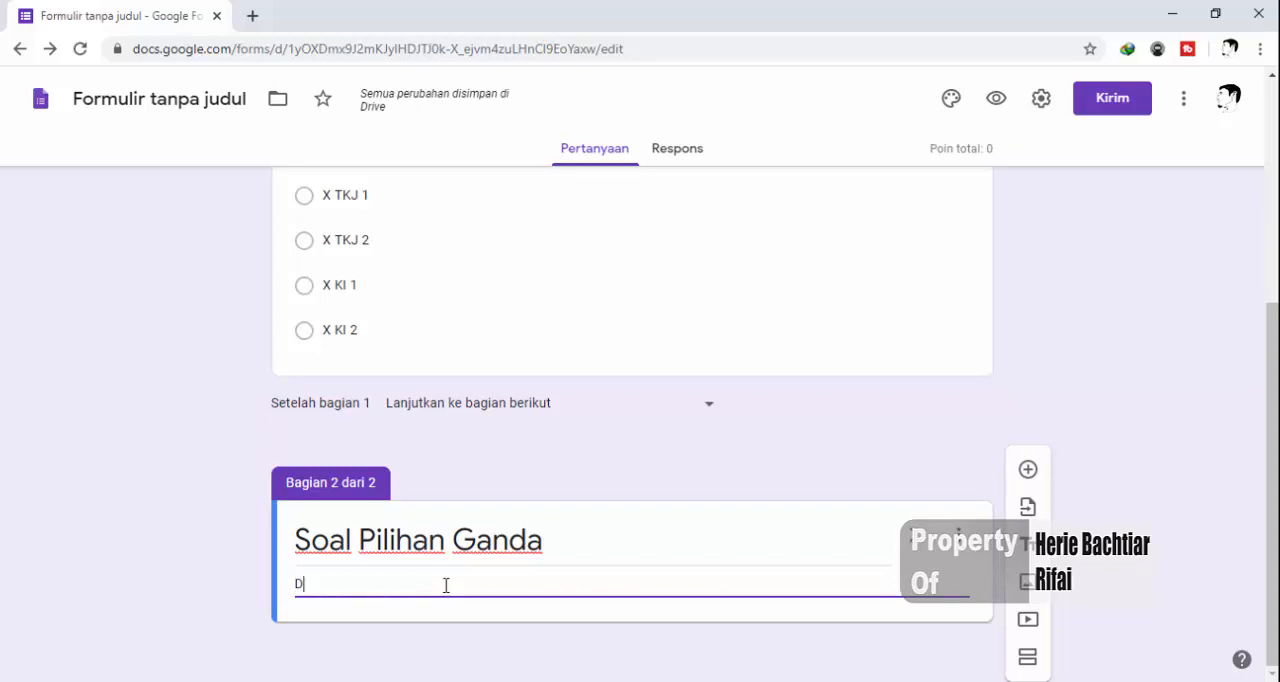
text(g beker)
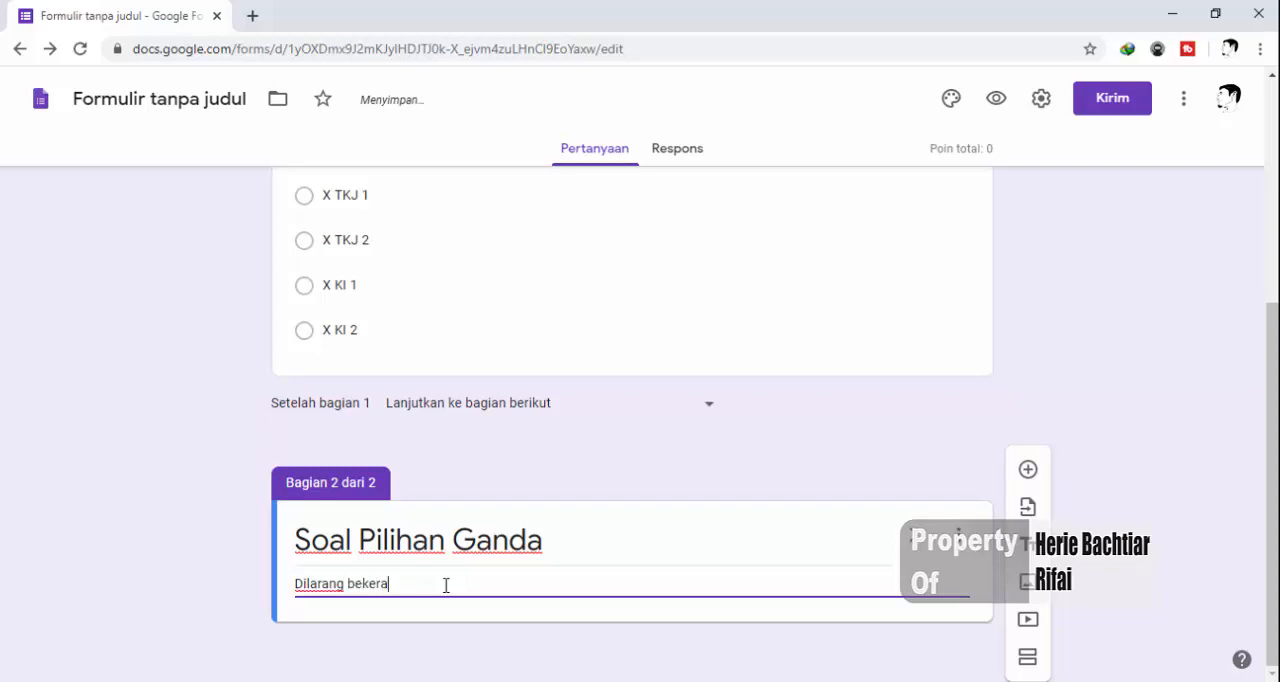
text(ja sama)
Add a second line to the section description reading "Dilarang menggunakan kalkulator atau handphone"
key(Return)
text(Dilaran)
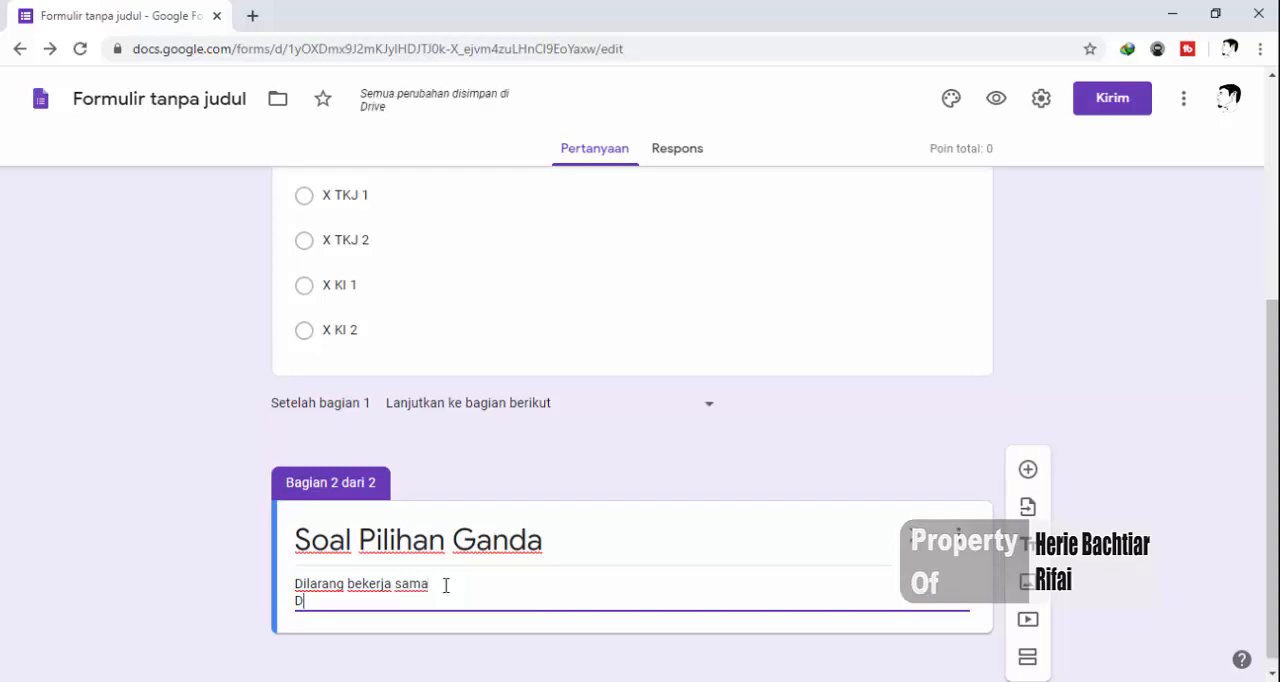
text(g men)
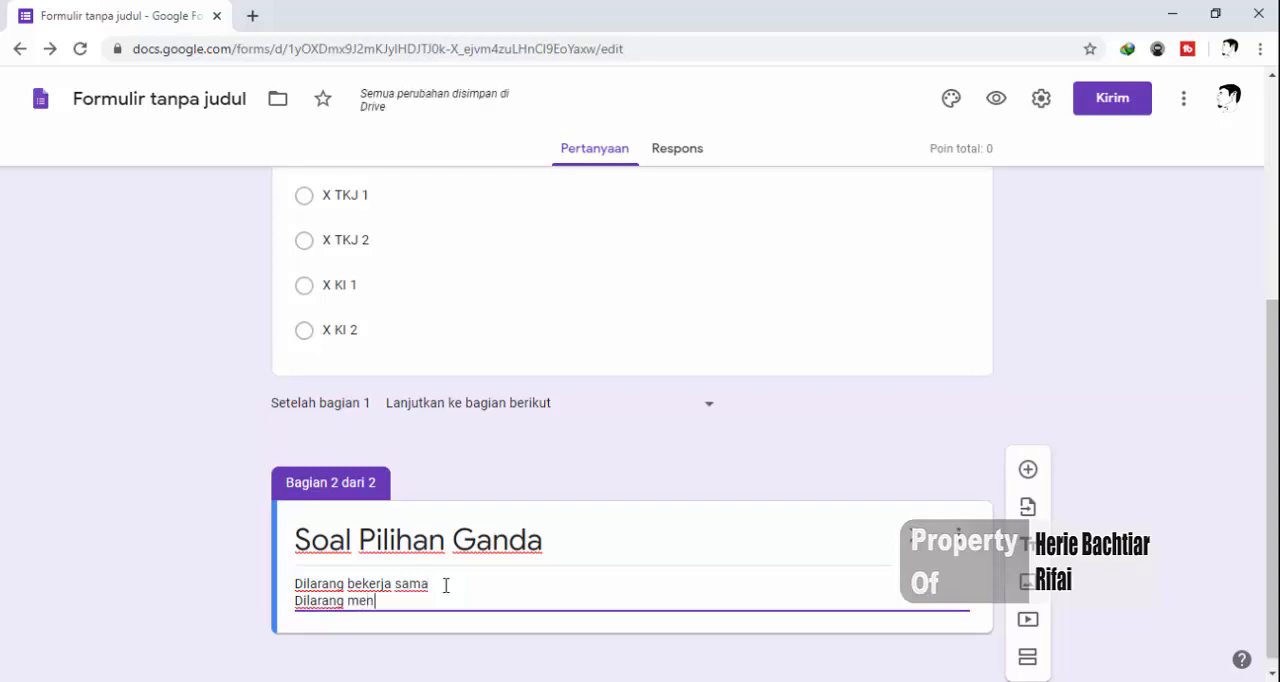
text(gguan)
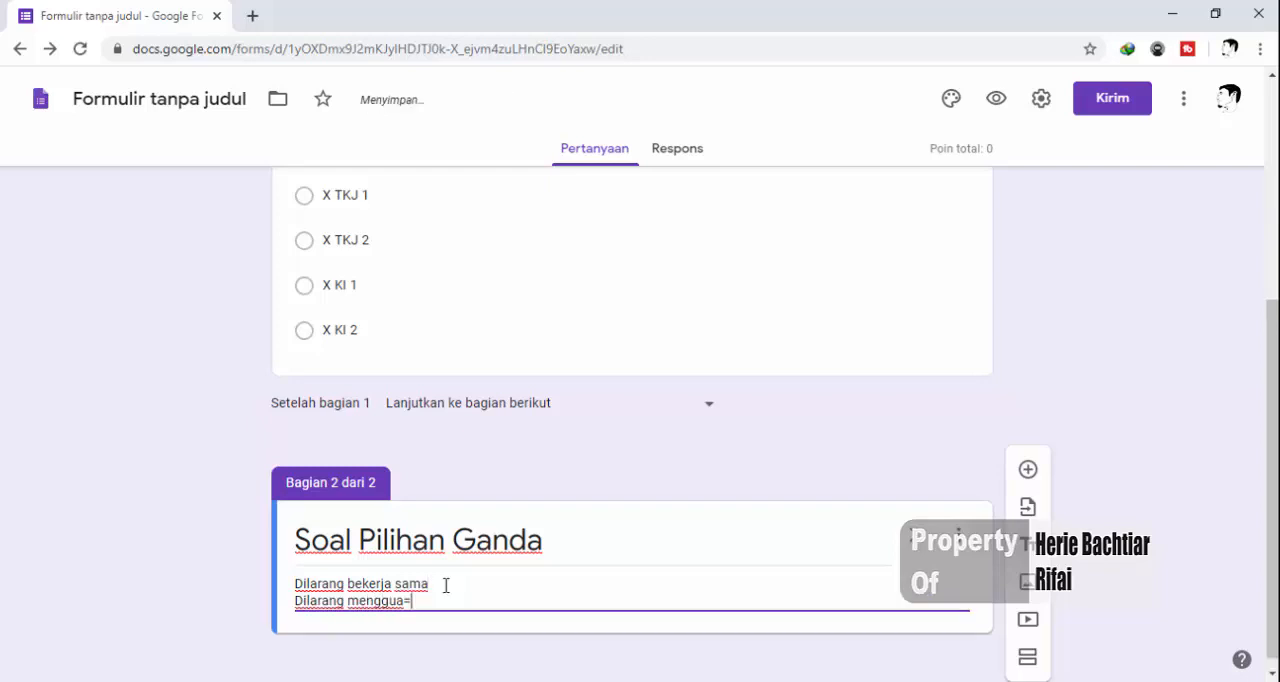
key(BackSpace)
key(BackSpace)
text(nakan kalkulatr)
key(BackSpace)
text(or atau)
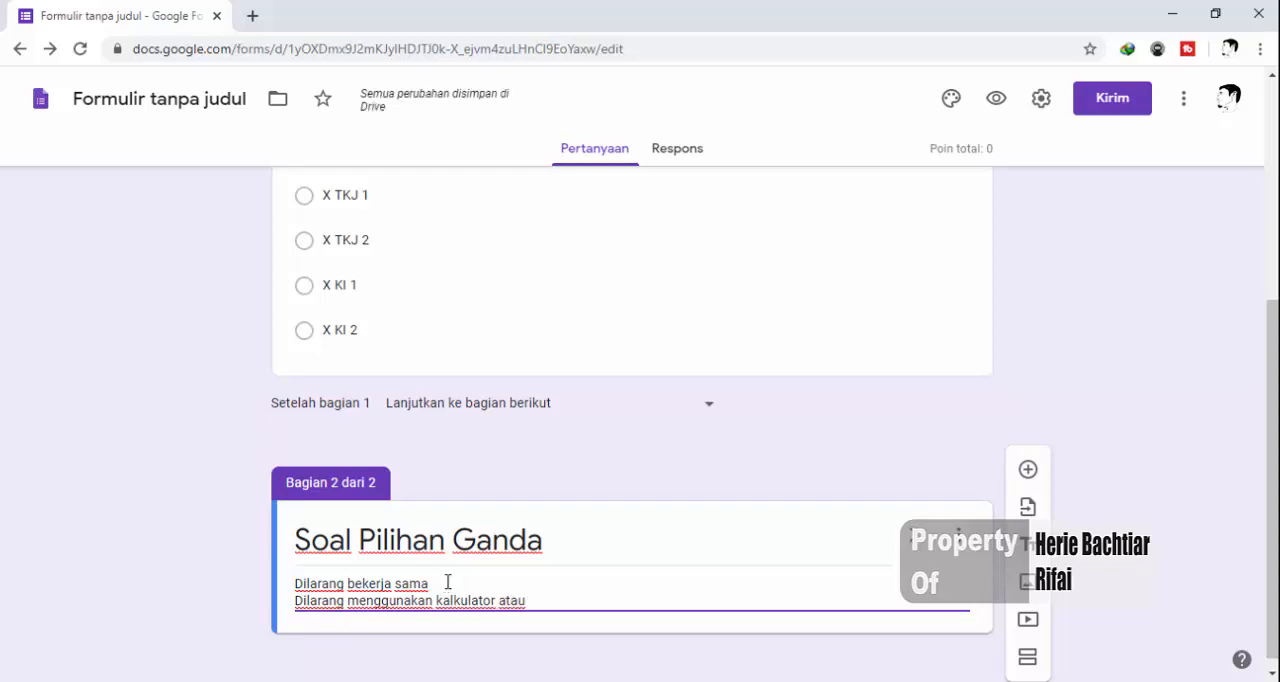
text( hand)
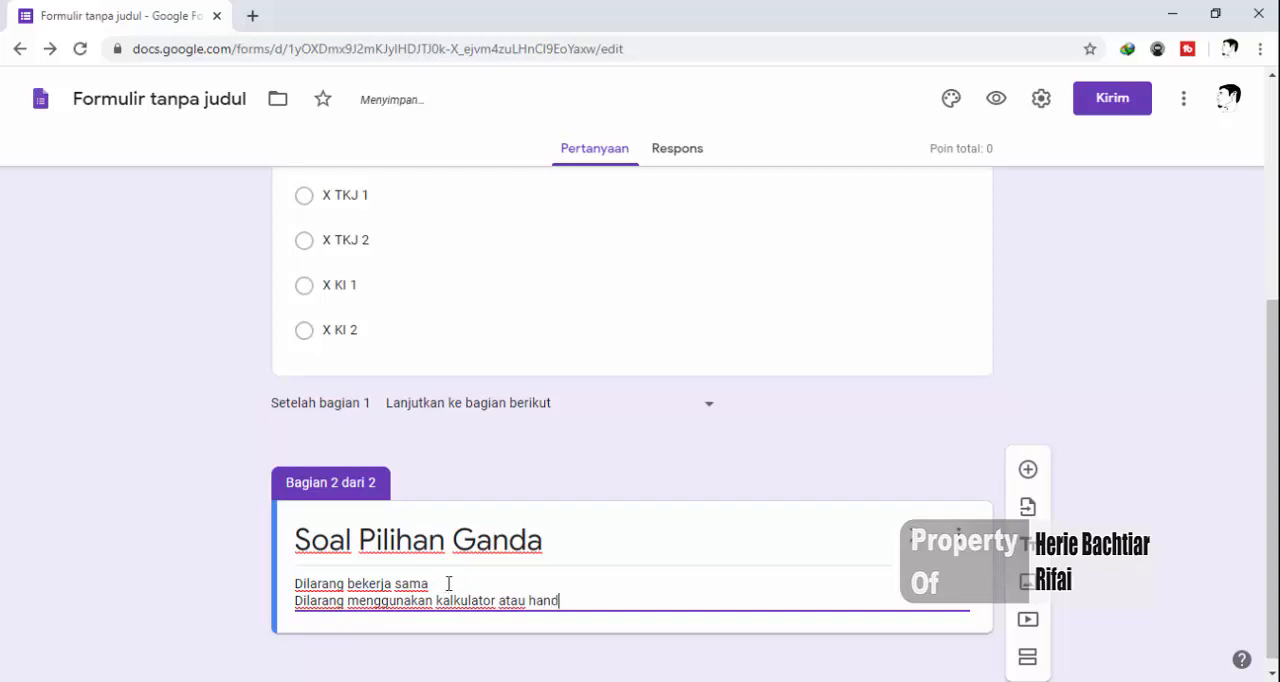
text(phone)
Add a new question to the "Soal Pilihan Ganda" section and look through the exam questions in the Word document
scroll(436, 570, down, 1)
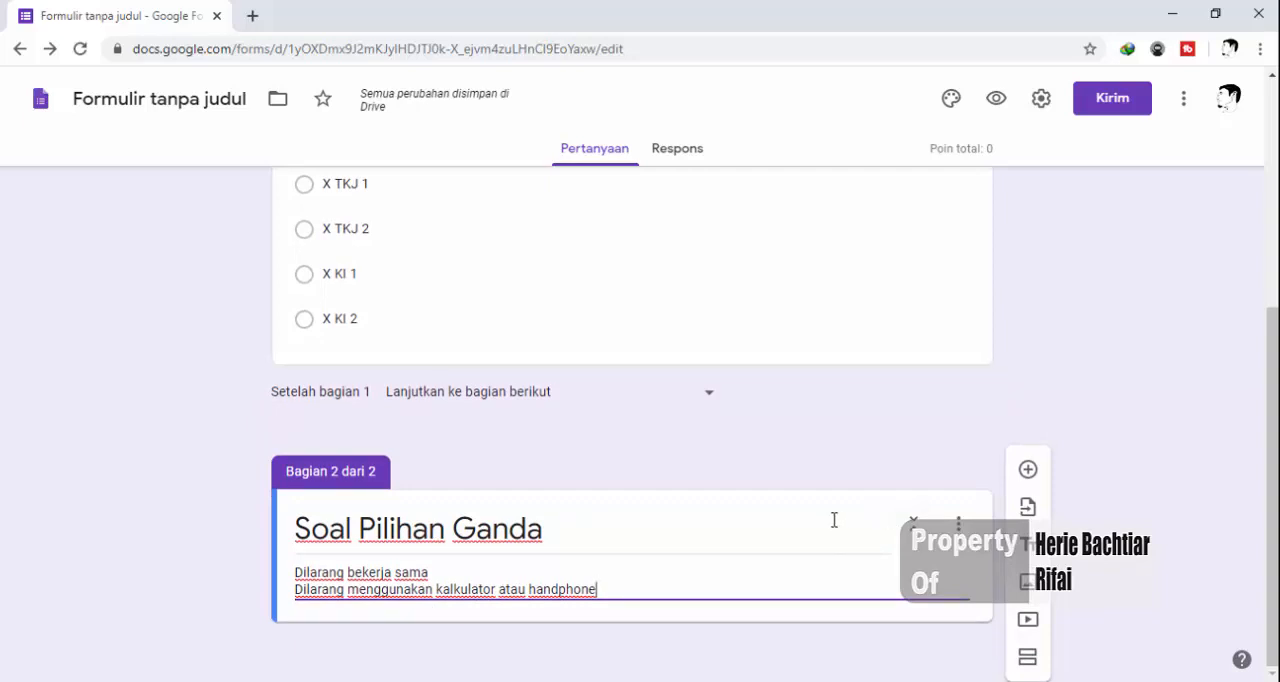
click(1031, 472)
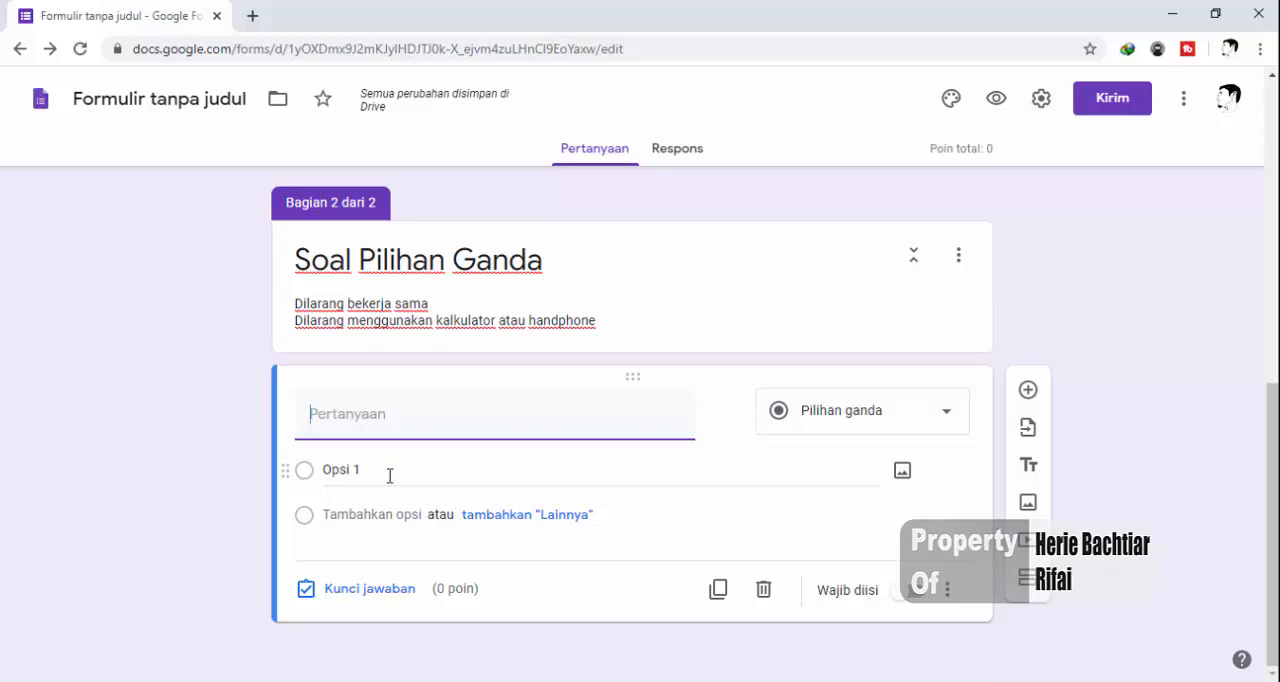
mouse_move(297, 681)
click(297, 615)
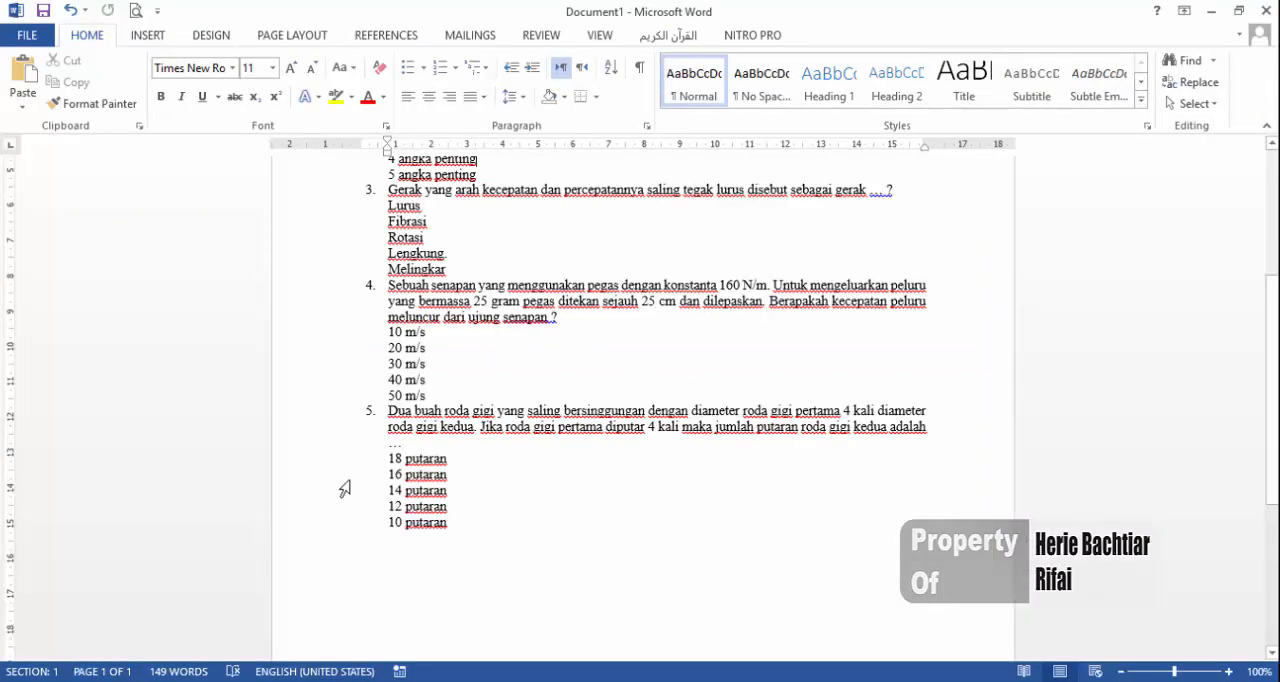
scroll(553, 414, up, 5)
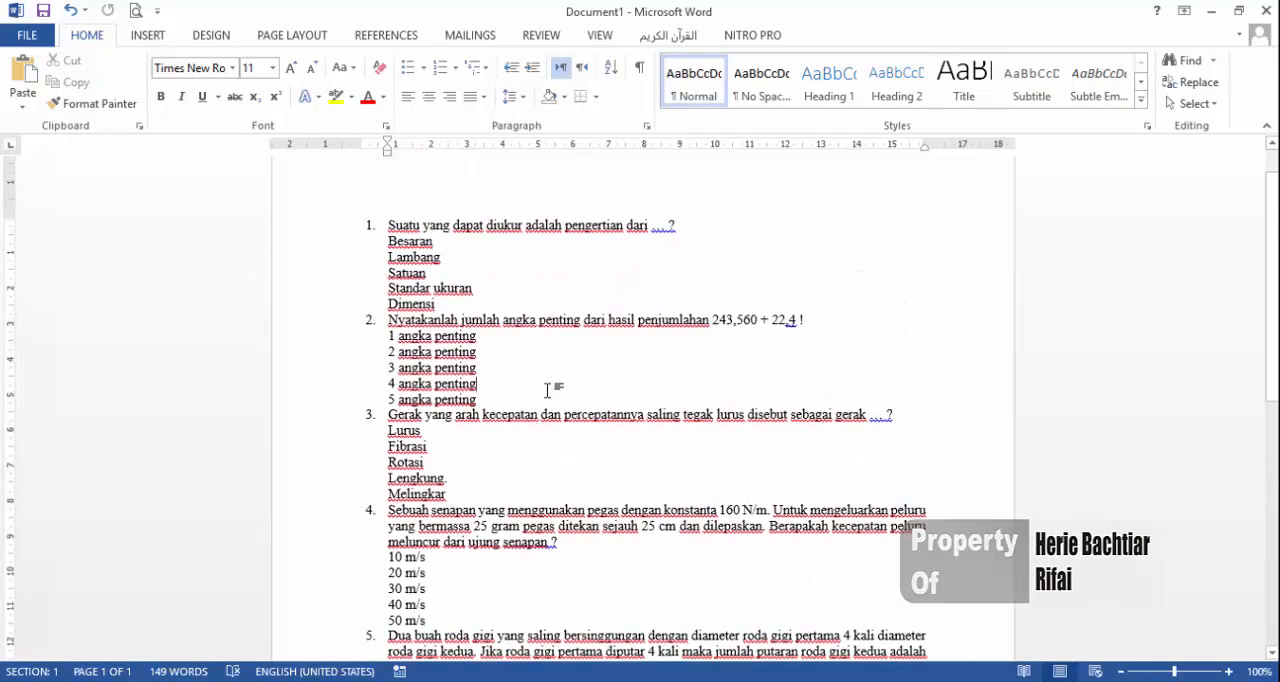
scroll(549, 390, down, 6)
scroll(549, 390, up, 4)
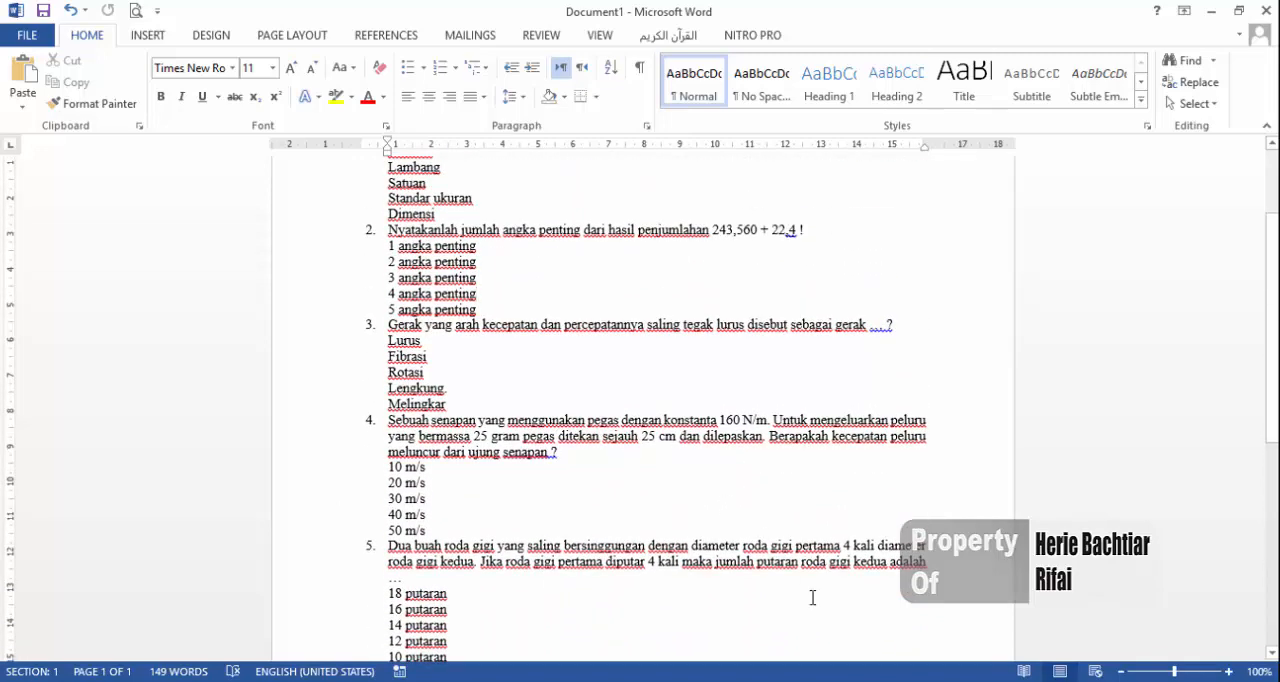
key(alt+Tab)
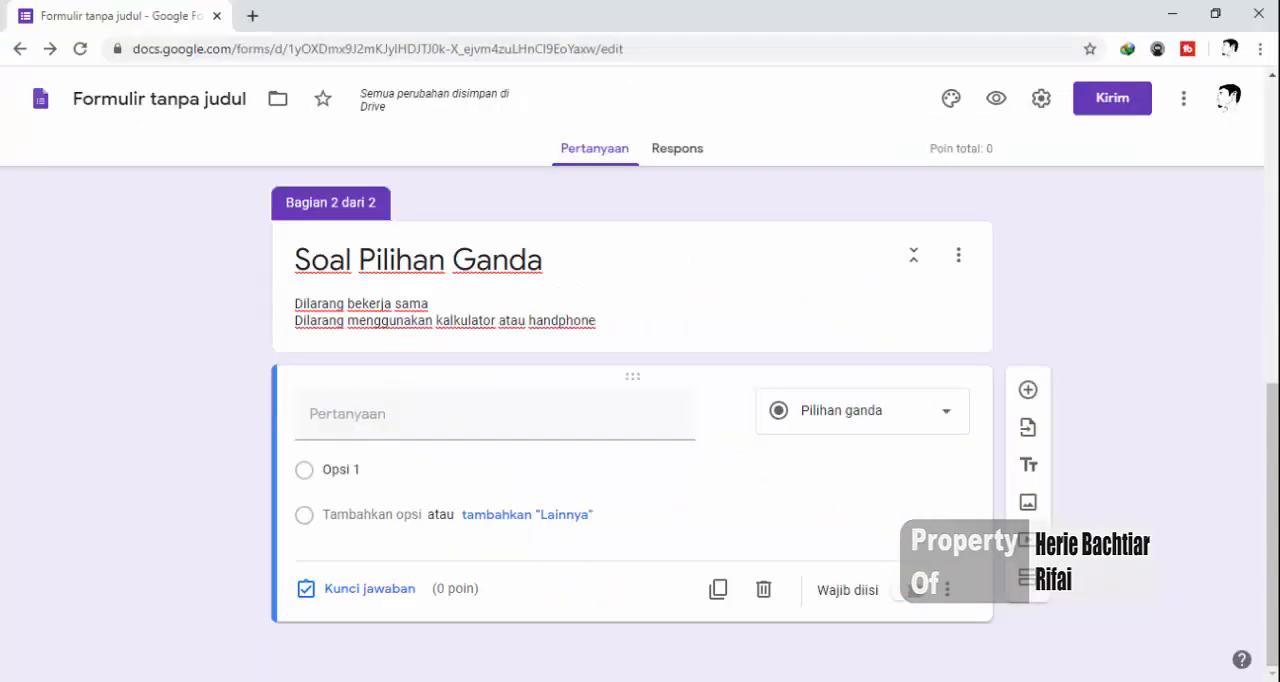
Copy question 1, "Suatu yang dapat diukur adalah pengertian dari ... ?", from the Word document into the new form question
click(346, 423)
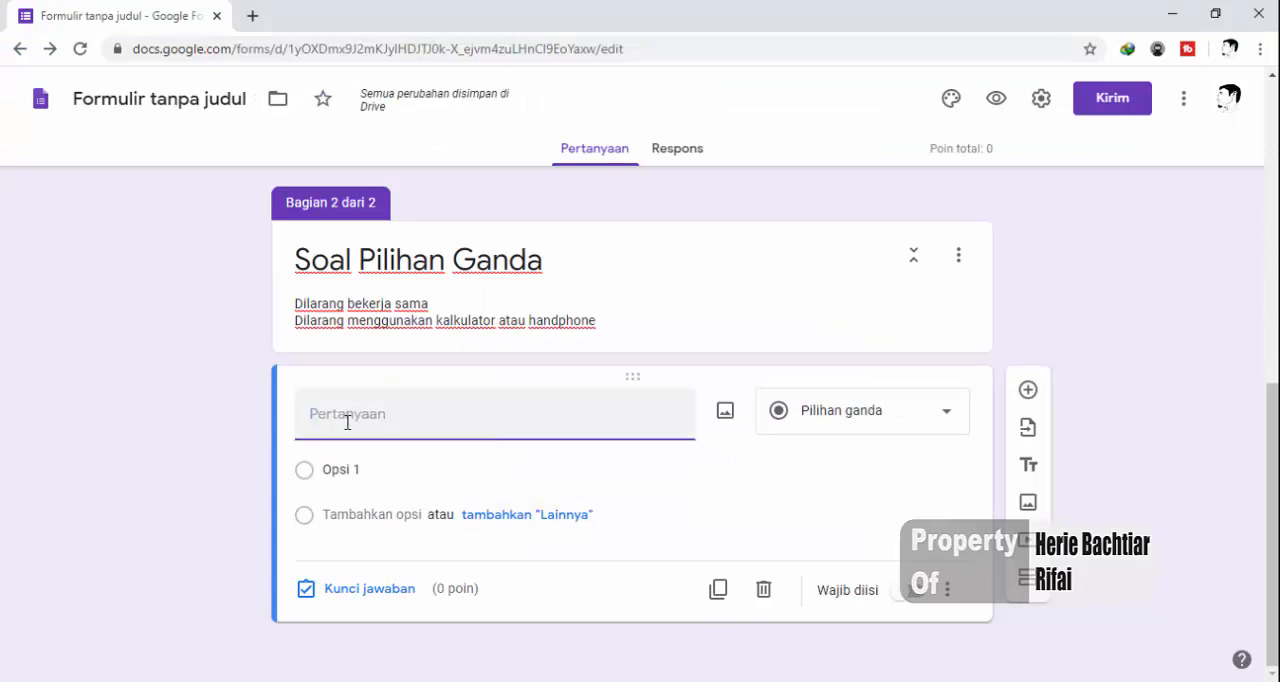
key(alt+Tab)
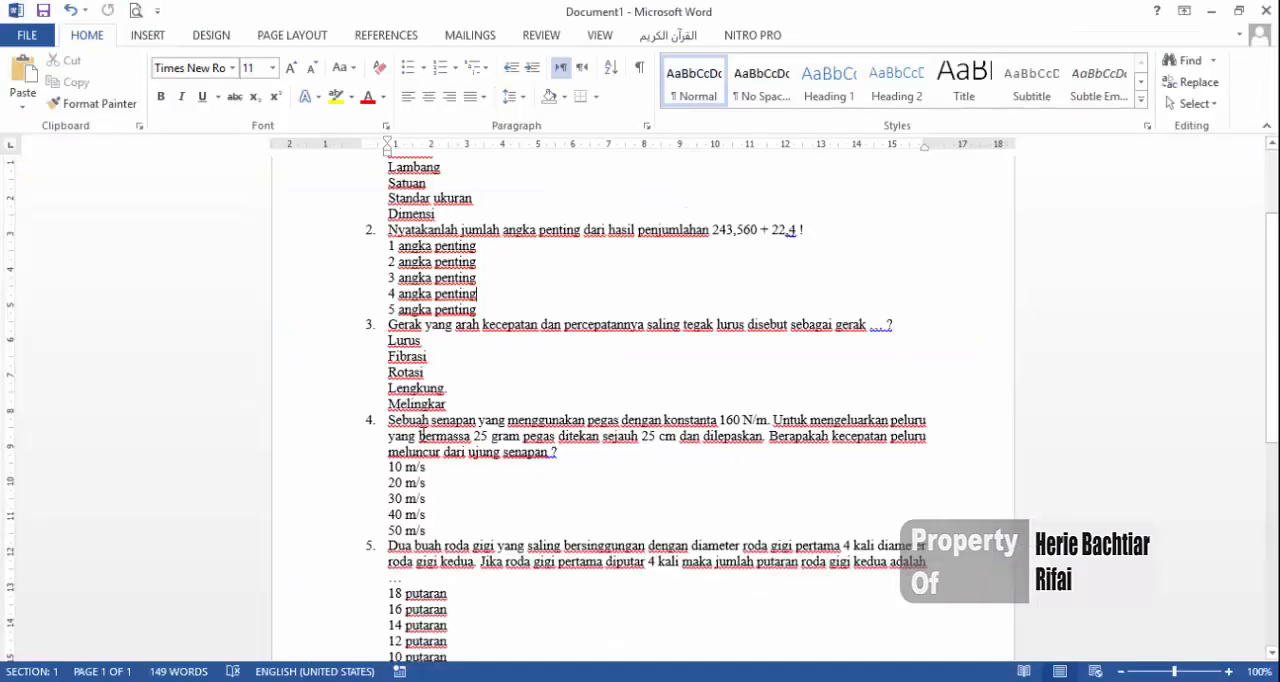
scroll(424, 434, up, 3)
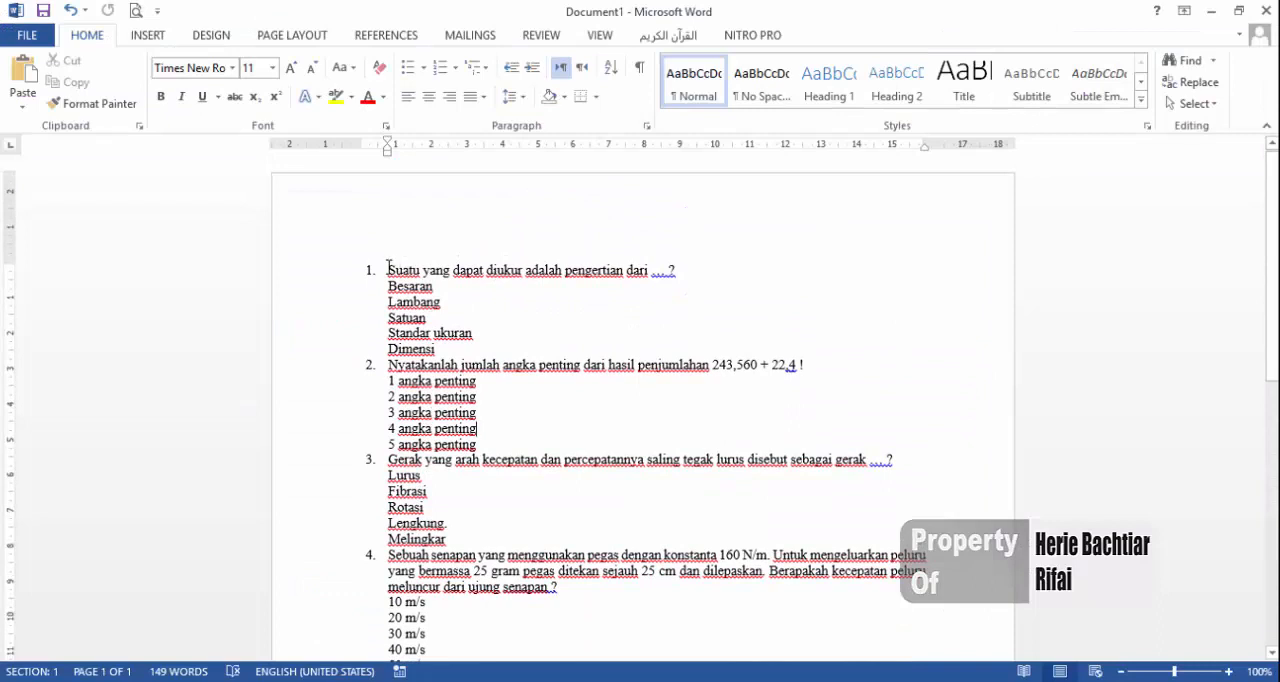
drag(388, 268, 686, 270)
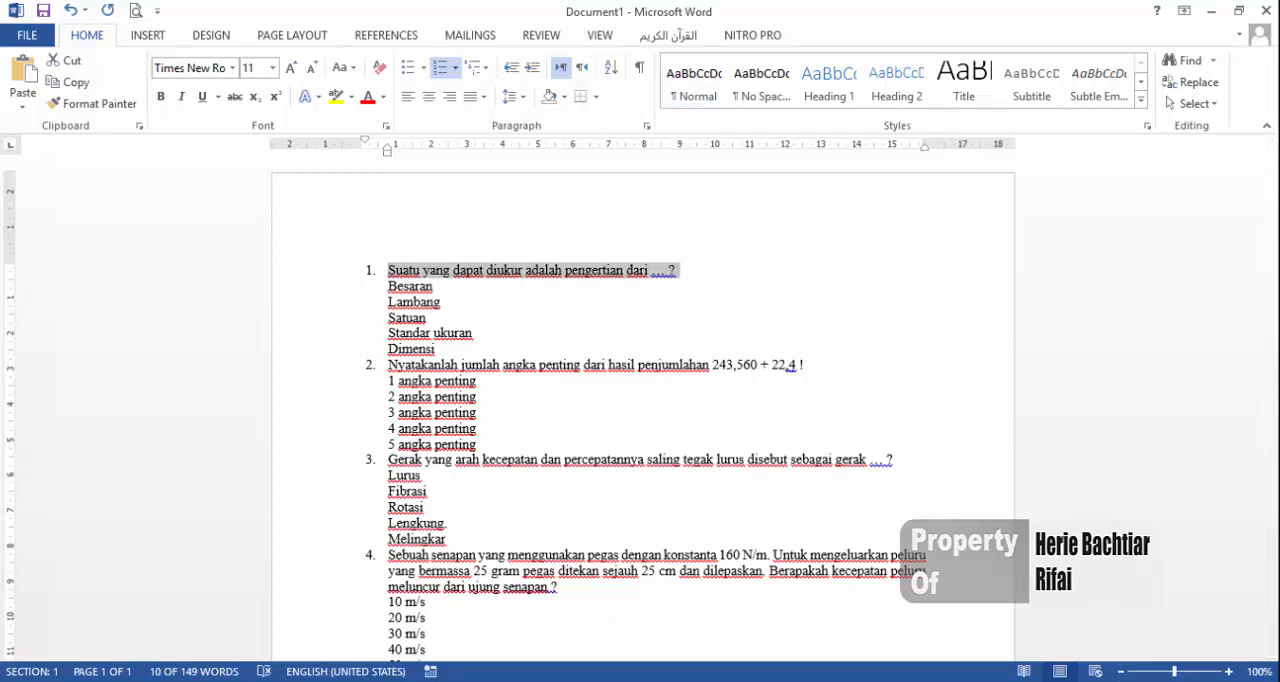
click(680, 663)
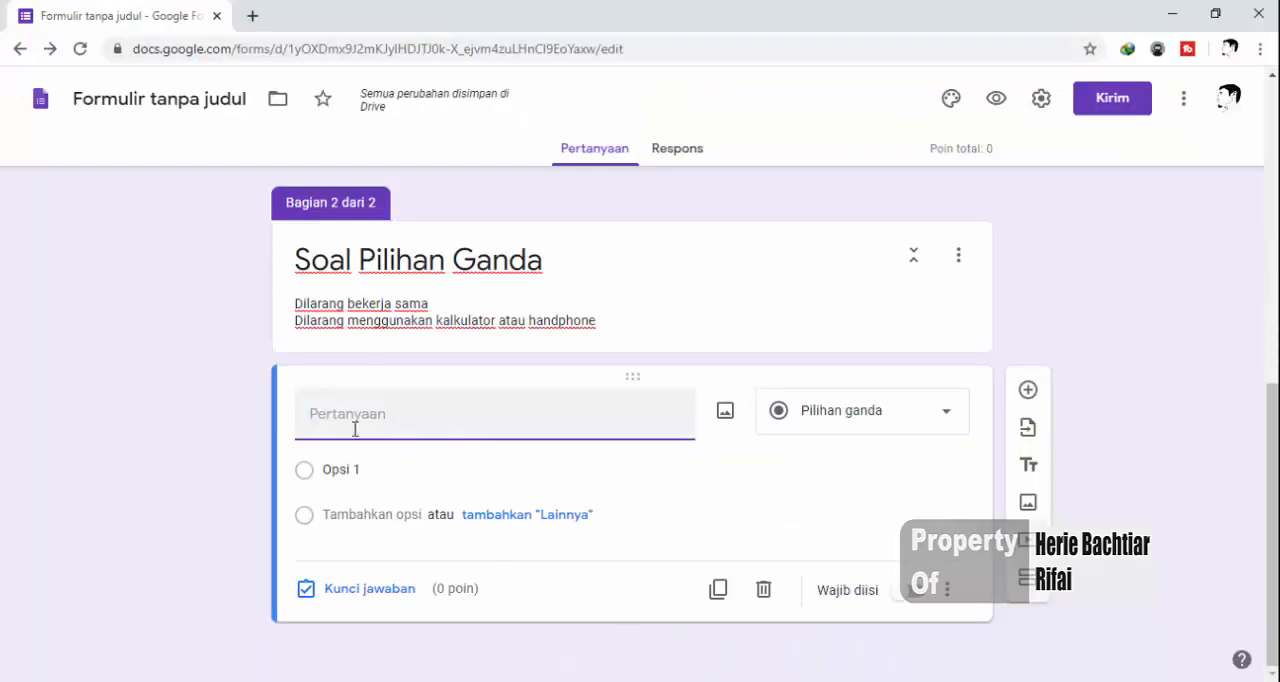
text(1.	Suatu yang dapat diukur adalah pengertian dari ... ?)
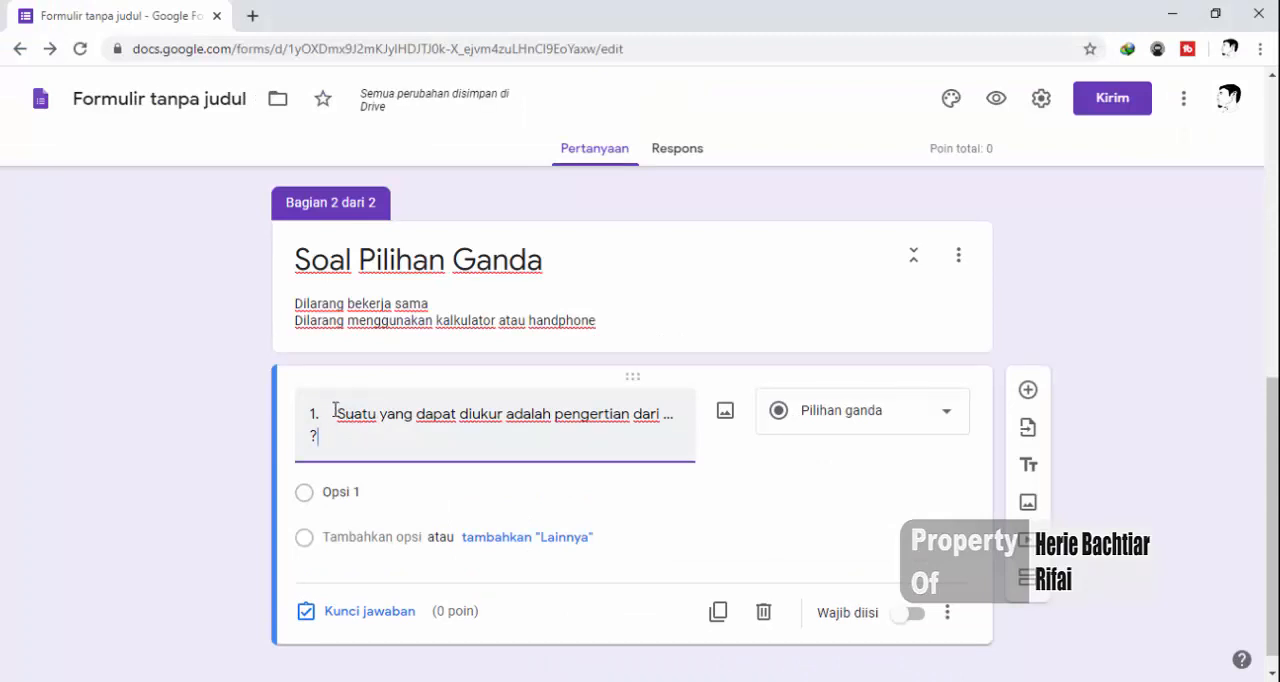
Remove the number "1." and the spacing before the pasted question text
click(337, 410)
key(BackSpace)
key(BackSpace)
key(BackSpace)
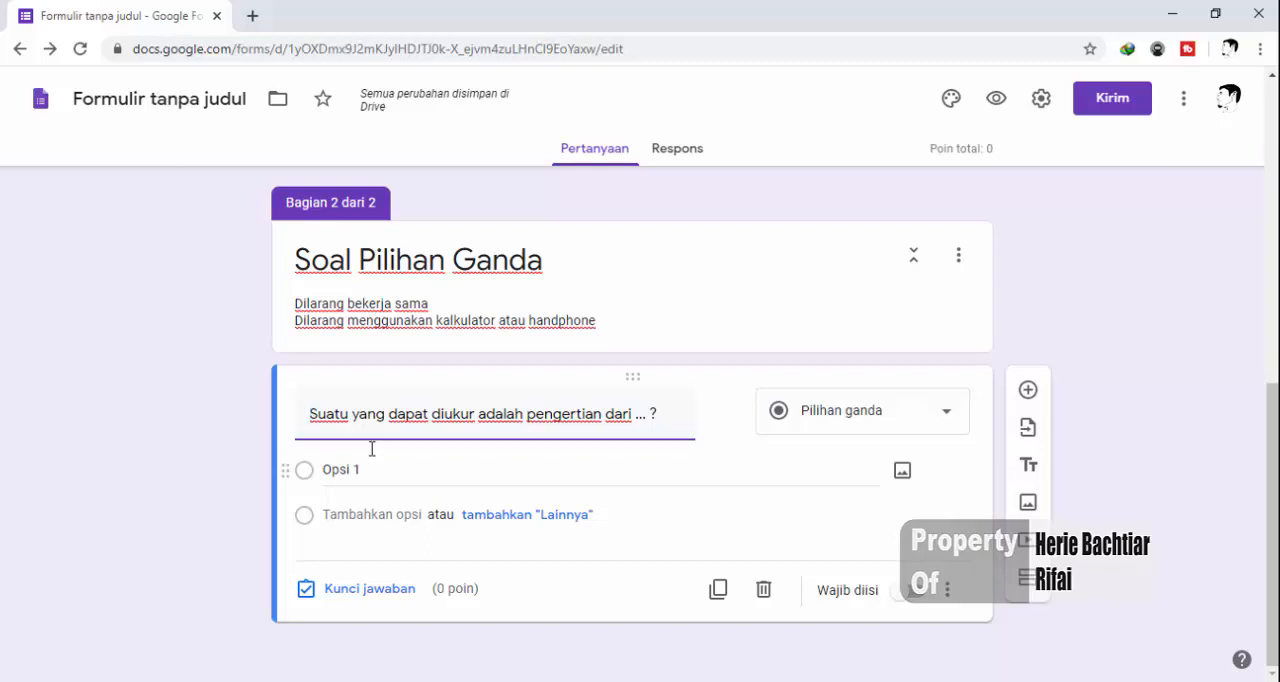
Copy the options Besaran, Lambang, Satuan, Standar ukuran and Dimensi from the Word document into the question's answer options
click(345, 681)
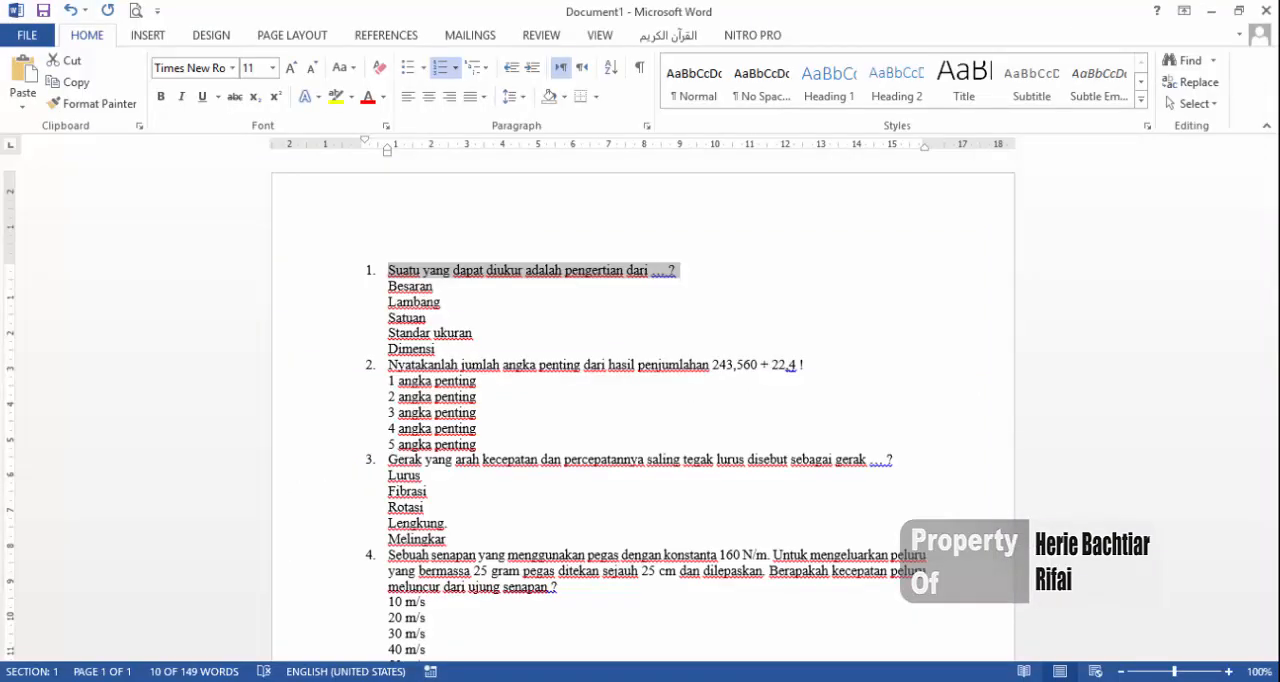
drag(446, 357, 384, 284)
key(ctrl+c)
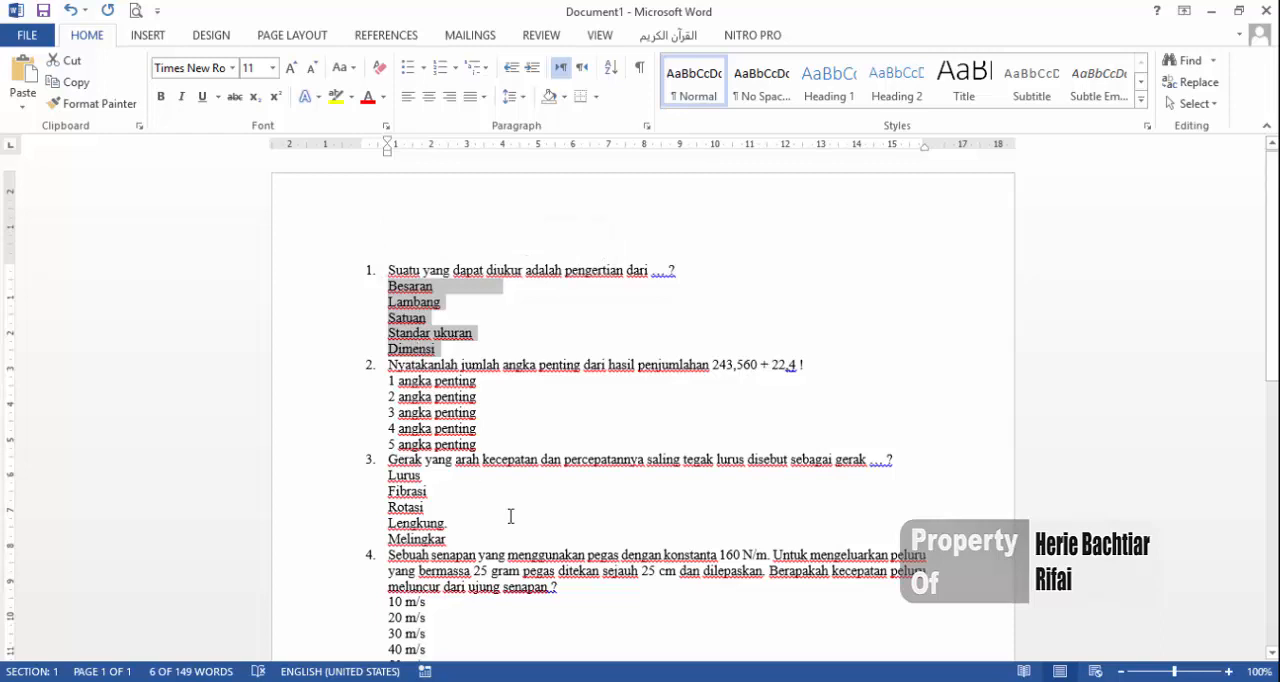
key(alt+Tab)
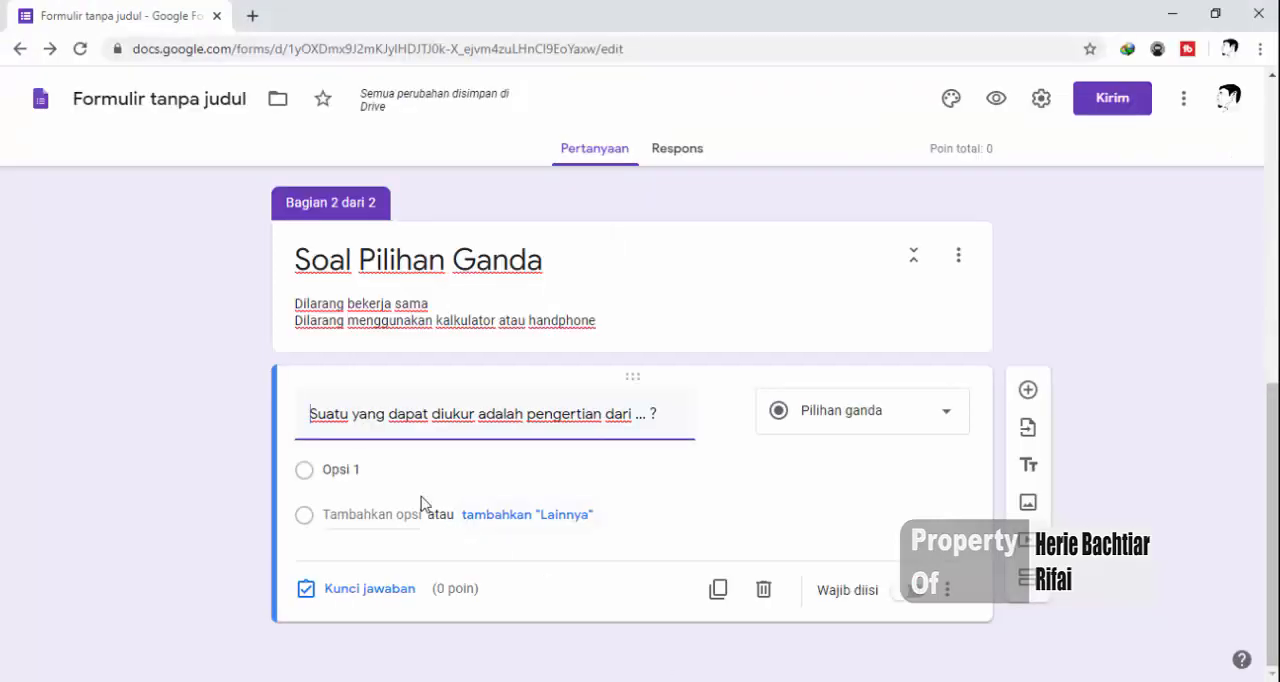
click(338, 468)
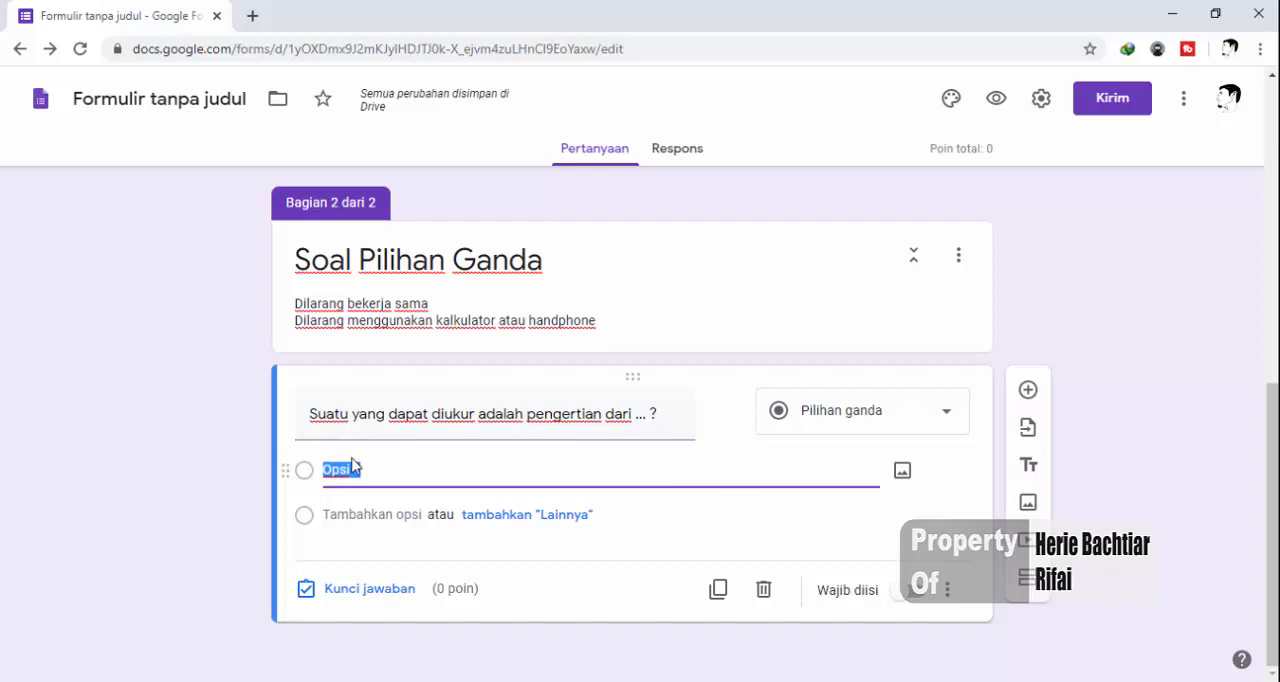
key(ctrl+v)
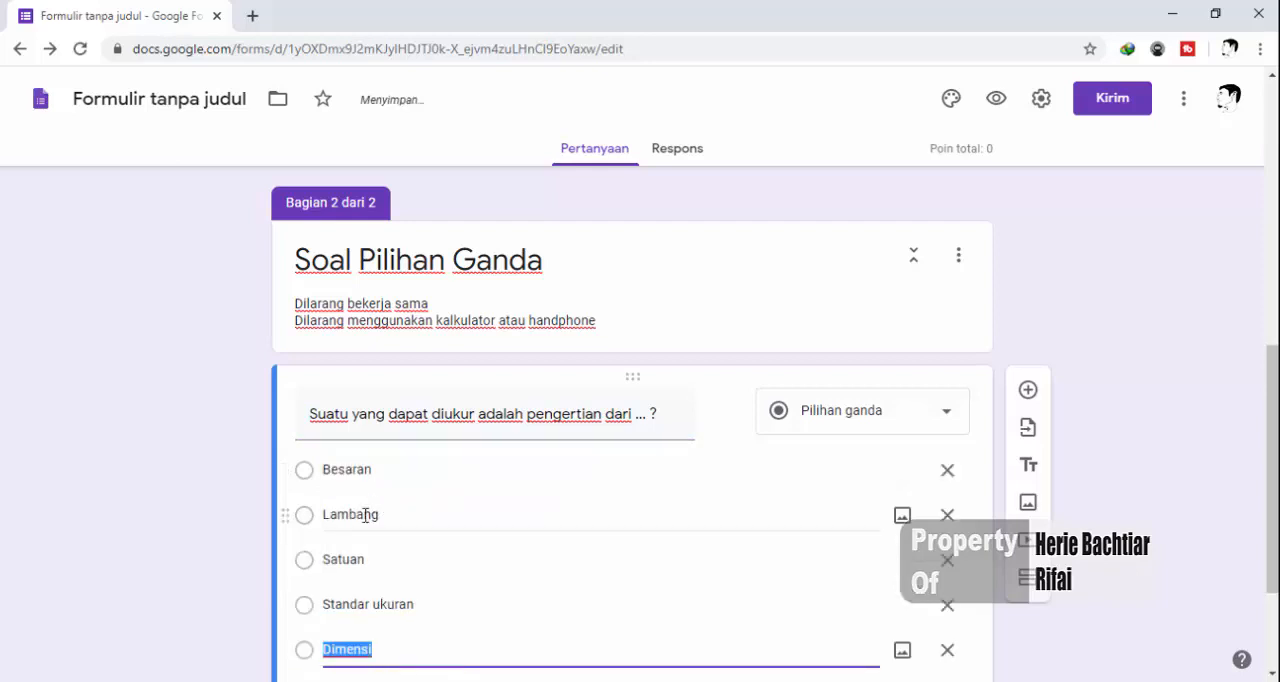
Open the question's answer key (Kunci jawaban) and mark "Besaran" as the correct answer
scroll(240, 527, down, 2)
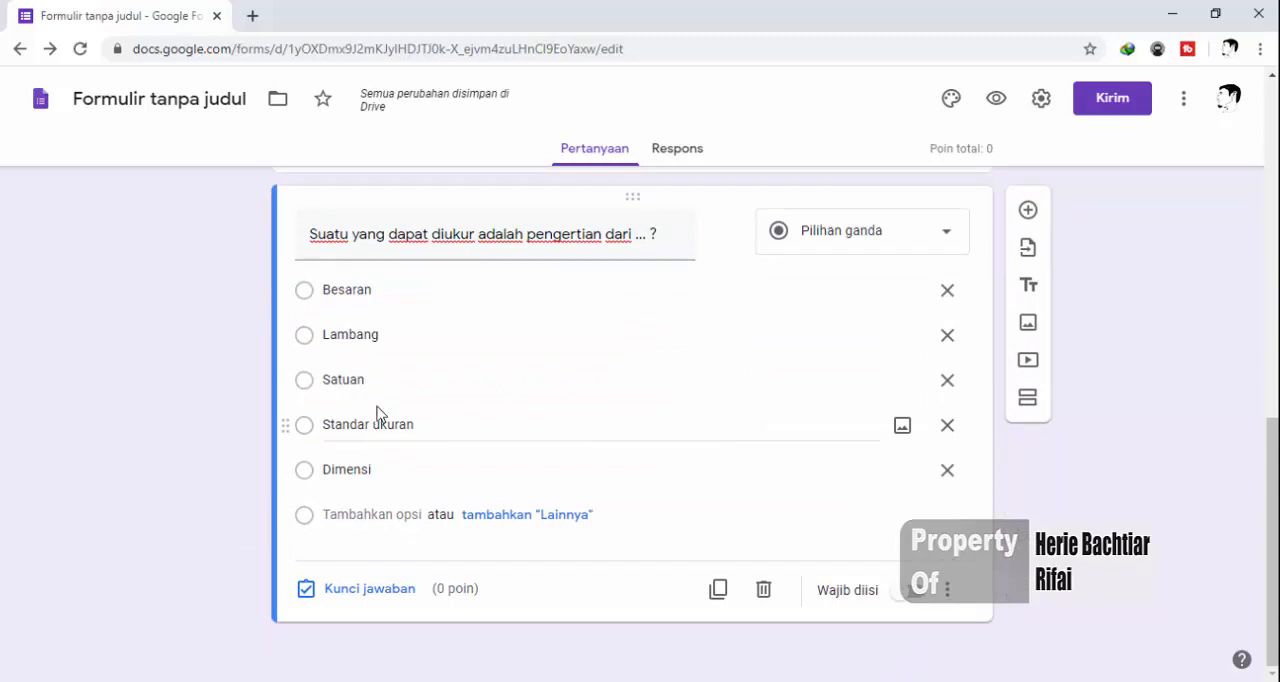
click(326, 298)
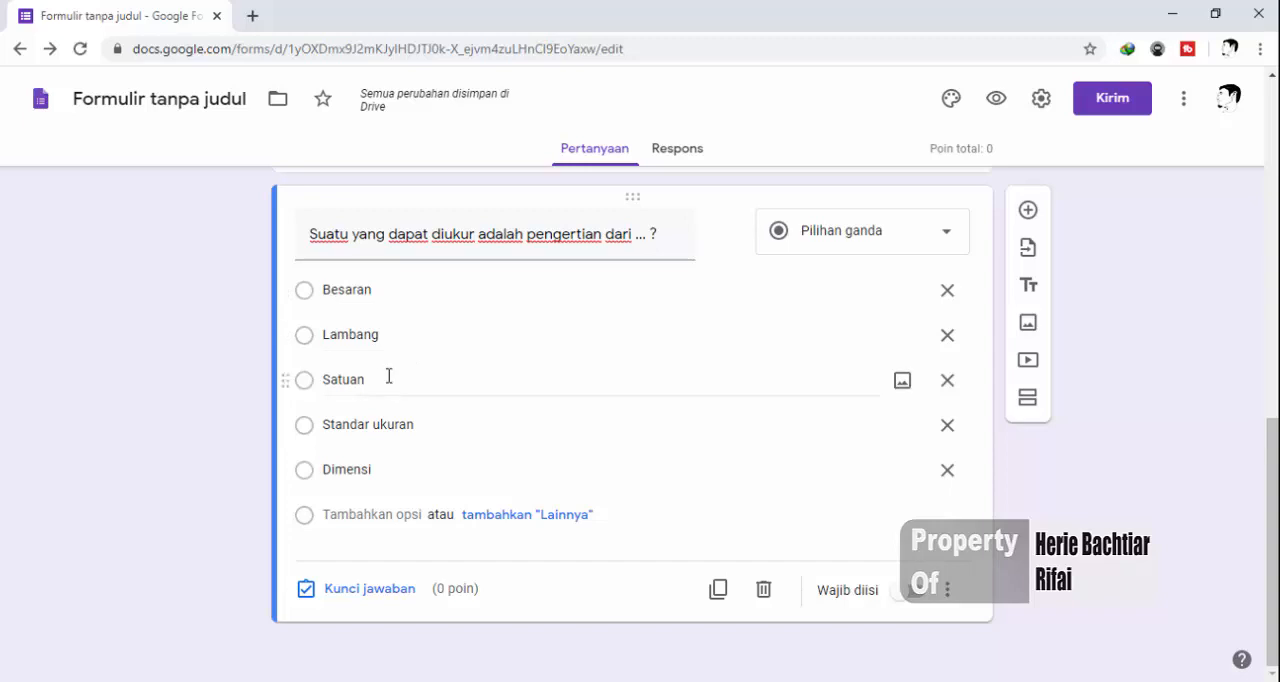
click(357, 592)
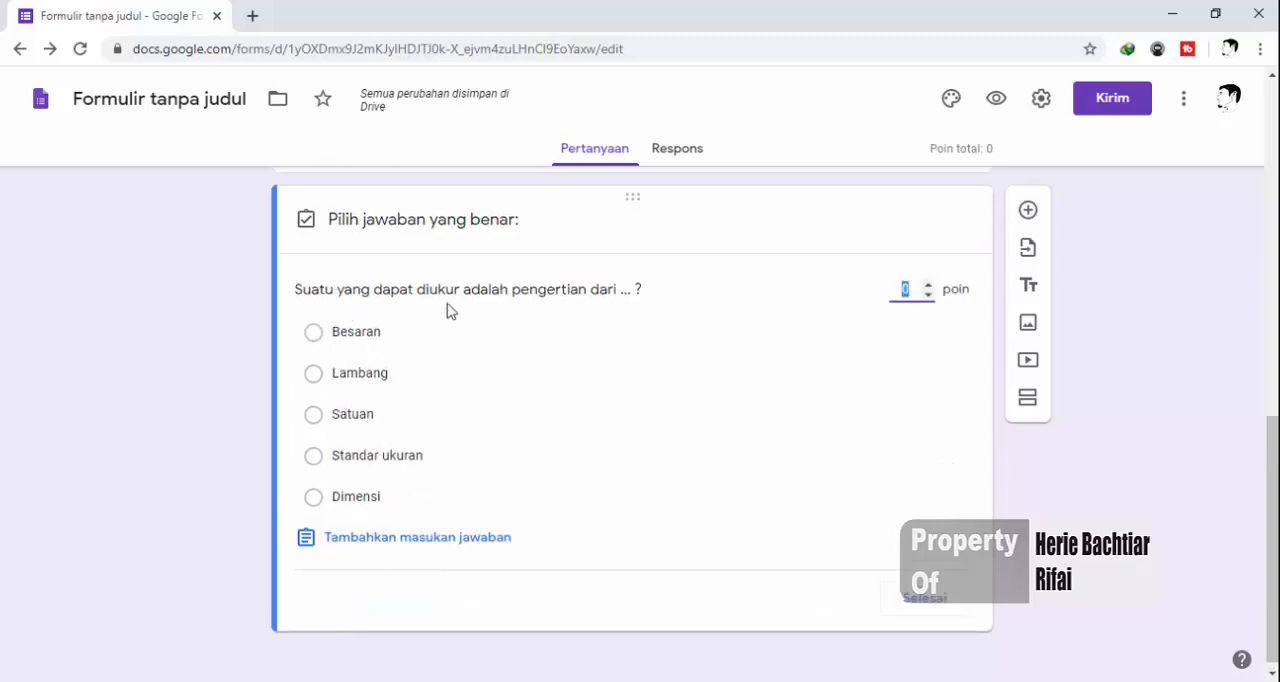
click(313, 340)
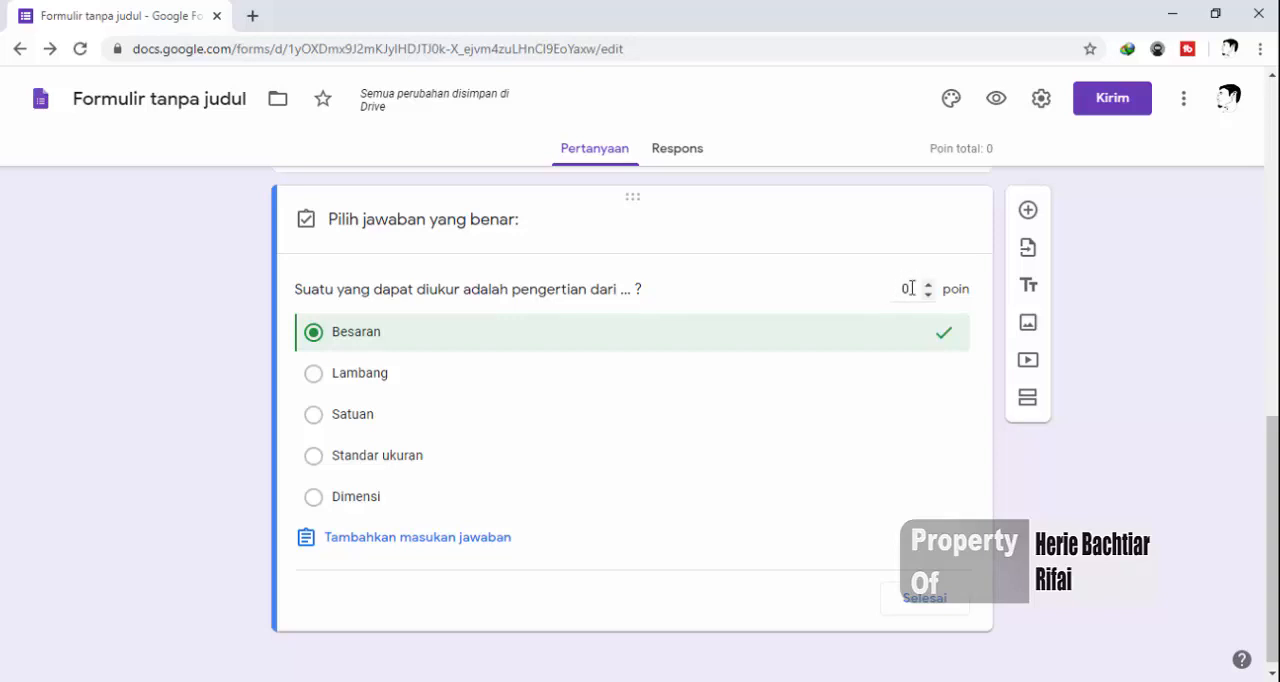
Set question 1's score to 2 points, close its answer key and make the question required
click(903, 289)
click(246, 404)
click(925, 598)
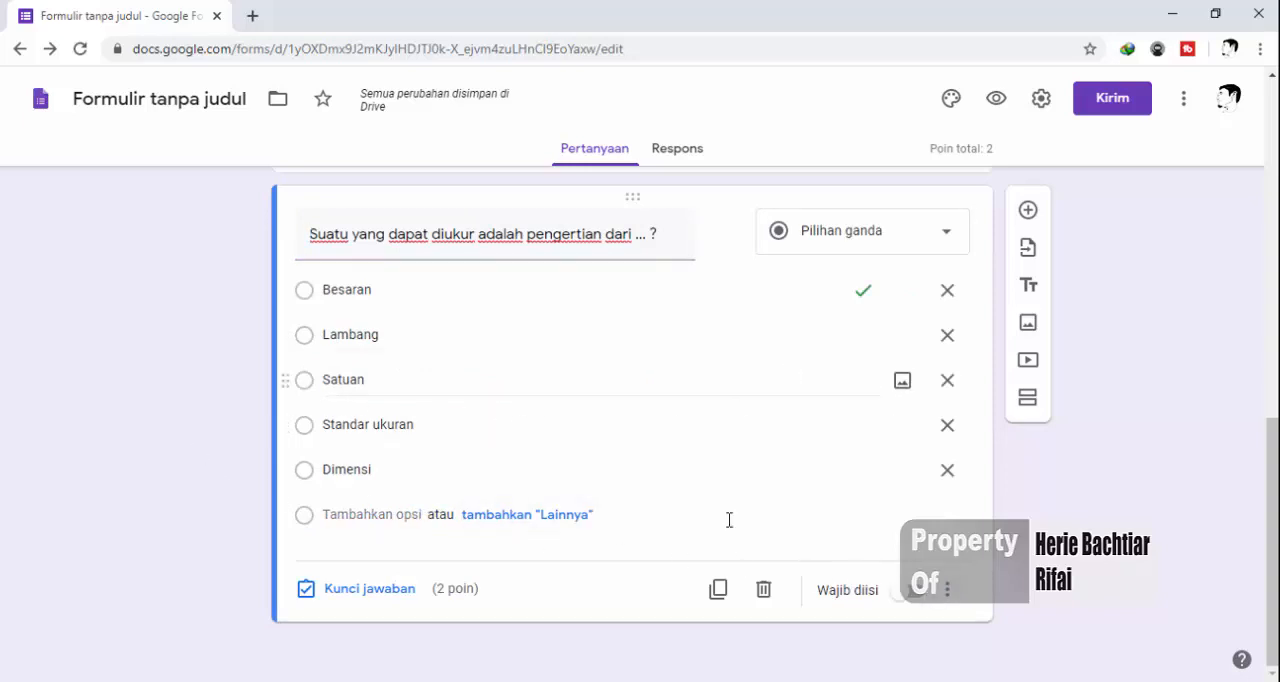
click(920, 600)
Add a new question and copy "Nyatakanlah jumlah angka penting dari hasil penjumlahan 243,560 + 22,4 !" into it from the Word document
click(1027, 213)
key(alt+Tab)
drag(391, 366, 804, 366)
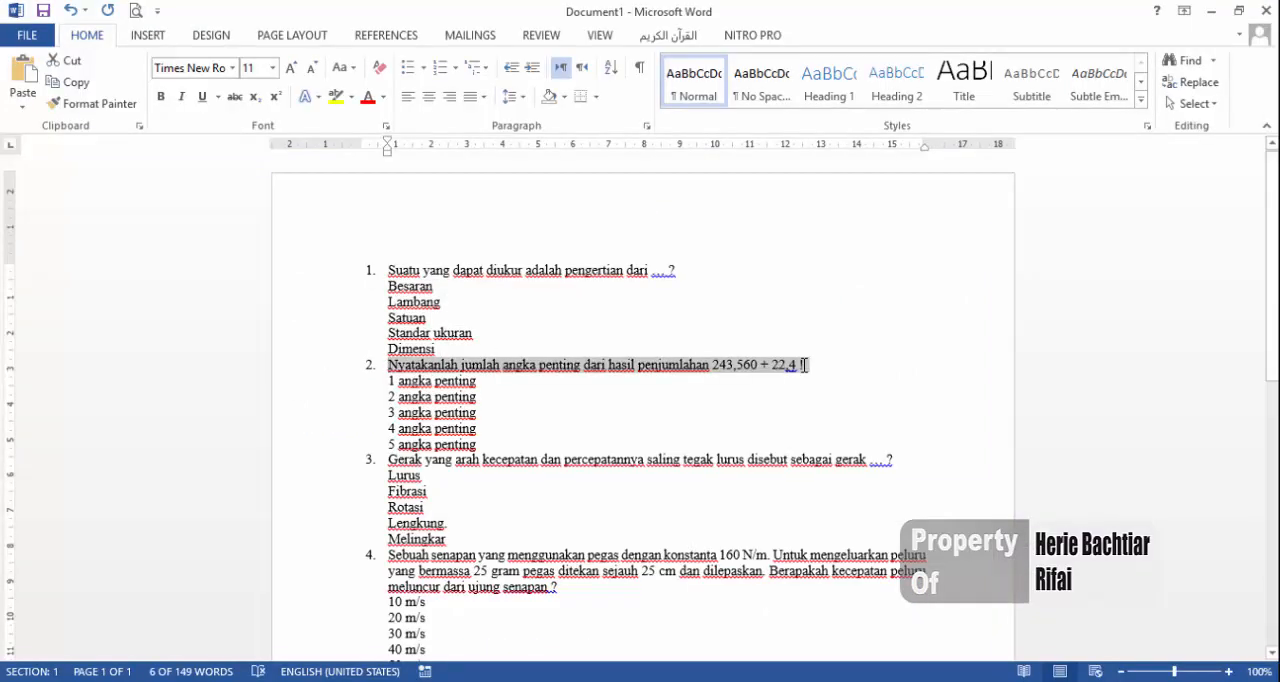
key(ctrl+c)
key(alt+Tab)
key(ctrl+v)
Copy the five options from "1 angka penting" to "5 angka penting" out of Word into the multiple-choice (Pilihan ganda) question's answers
key(alt+Tab)
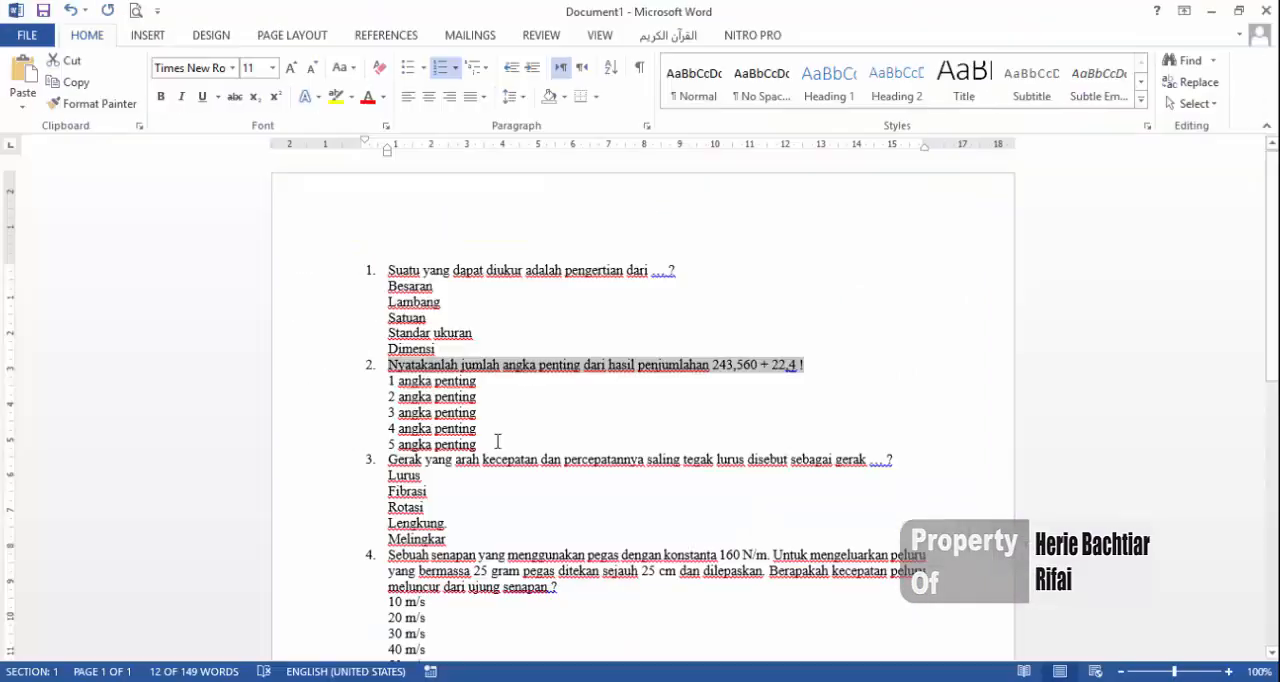
drag(480, 446, 390, 381)
key(ctrl+c)
key(alt+Tab)
click(812, 558)
click(838, 228)
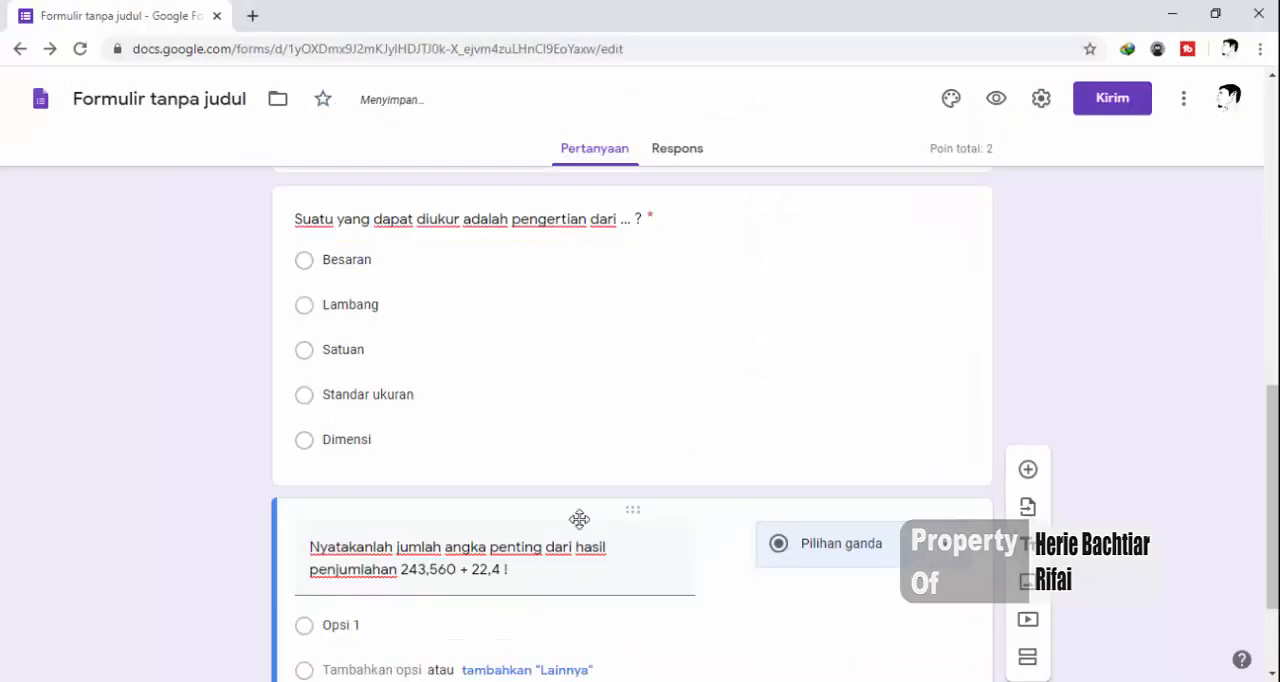
scroll(577, 520, down, 2)
click(411, 478)
key(ctrl+v)
Mark "5 angka penting" as the correct answer in the answer key and score the question 2 points
click(366, 592)
click(313, 533)
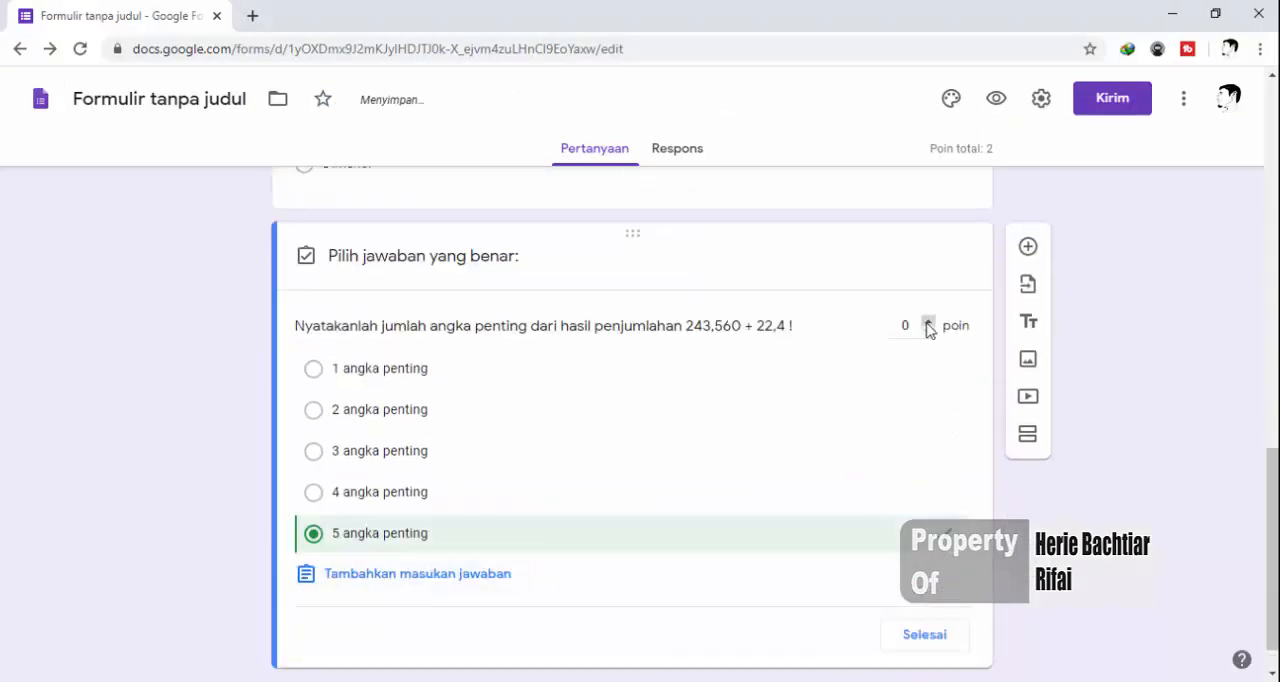
click(902, 326)
click(924, 634)
Add a question and copy Word question 3, "Gerak yang arah kecepatan dan percepatannya saling tegak lurus disebut sebagai gerak ... ?", into it without its number
click(1028, 246)
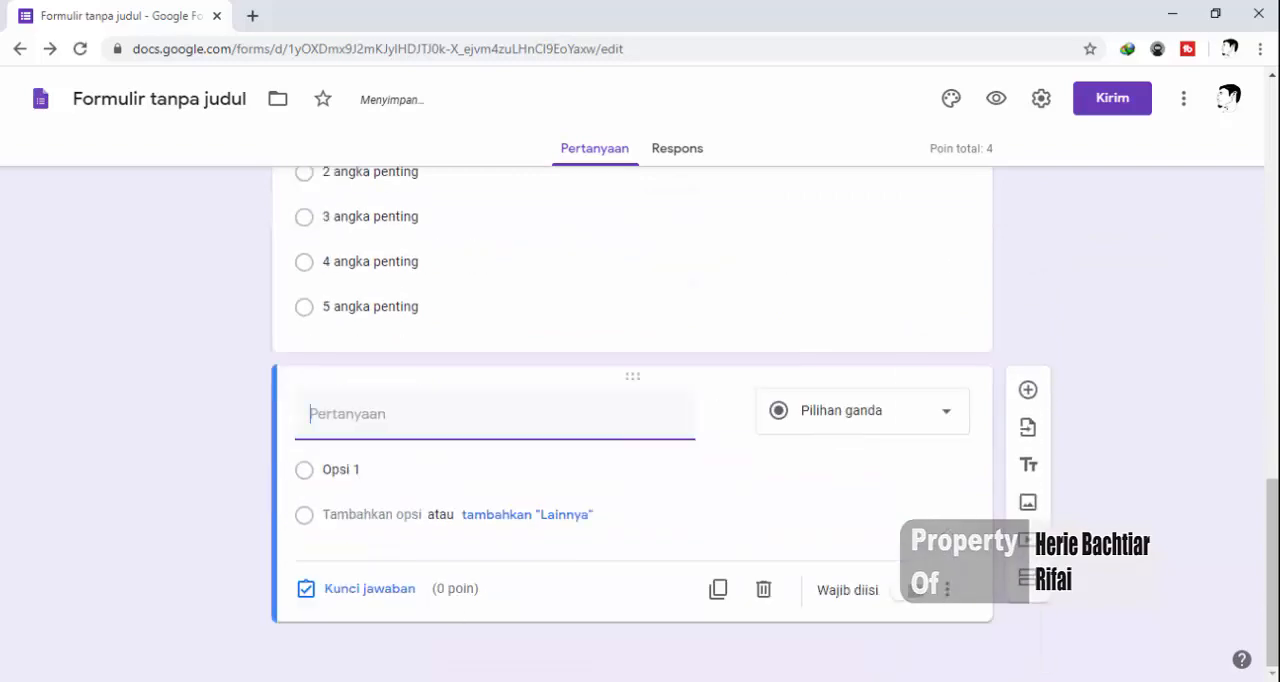
key(alt+Tab)
drag(390, 460, 893, 460)
key(ctrl+c)
key(alt+Tab)
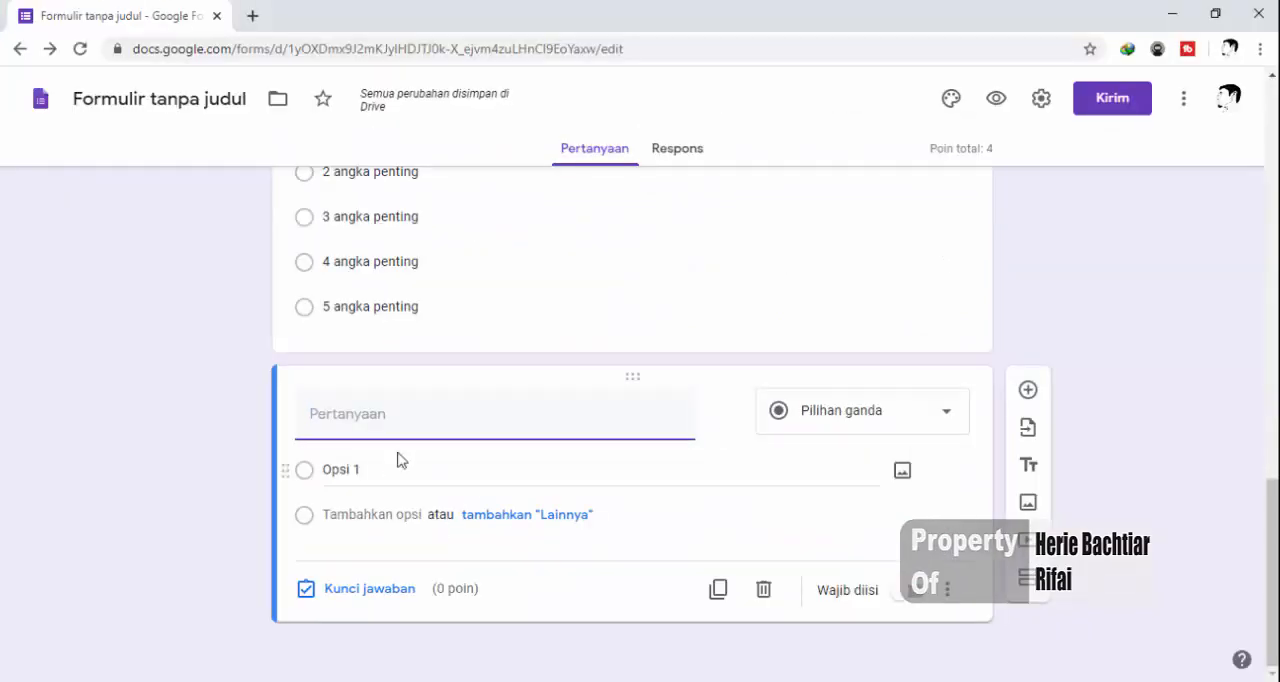
key(ctrl+v)
key(BackSpace)
key(BackSpace)
key(BackSpace)
Copy the options Lurus, Fibrasi, Rotasi, Lengkung. and Melingkar from the Word document into the question's answer options
key(alt+Tab)
drag(391, 474, 471, 566)
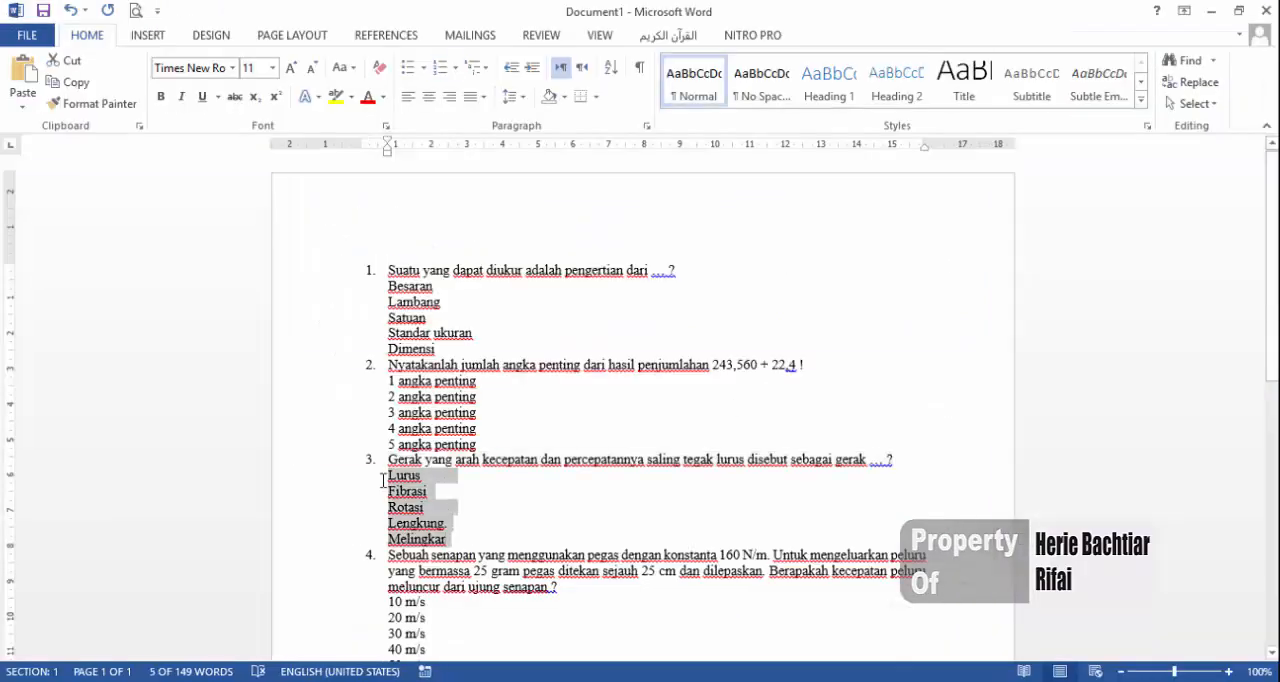
key(ctrl+c)
key(alt+Tab)
click(386, 494)
key(ctrl+v)
Mark "Melingkar" as the correct answer, score the question 2 points and make it required
click(366, 600)
click(371, 551)
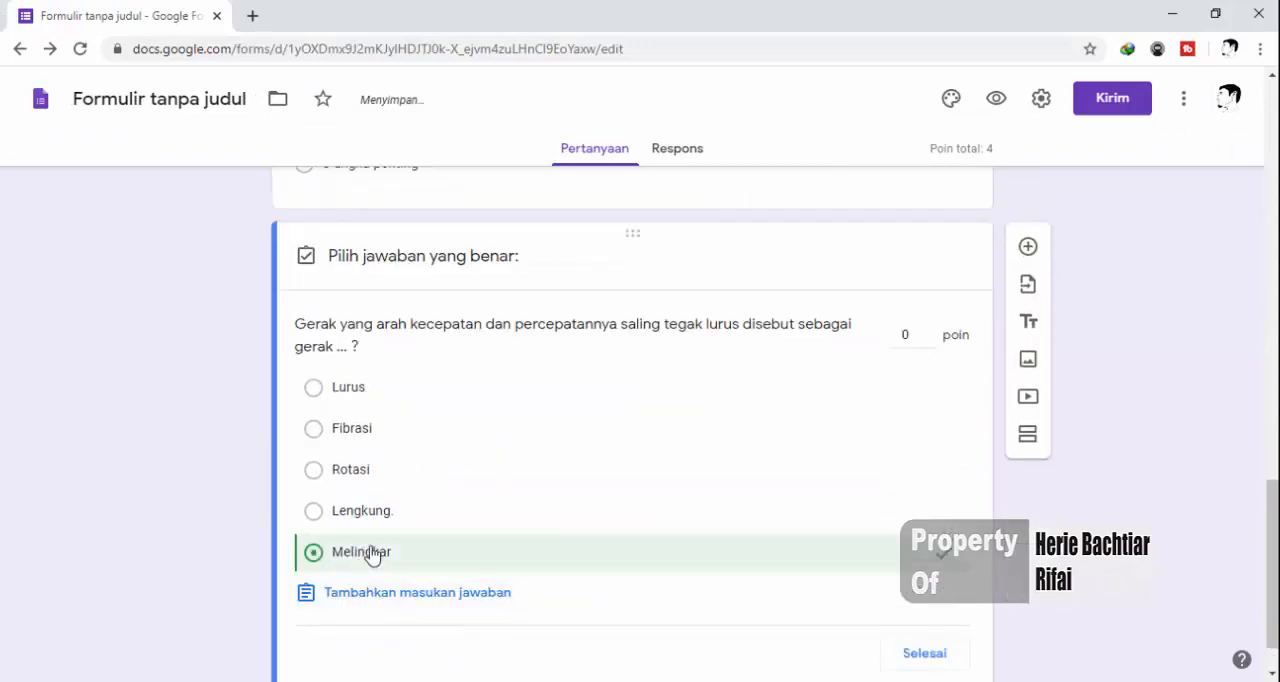
click(908, 337)
text(2)
click(924, 653)
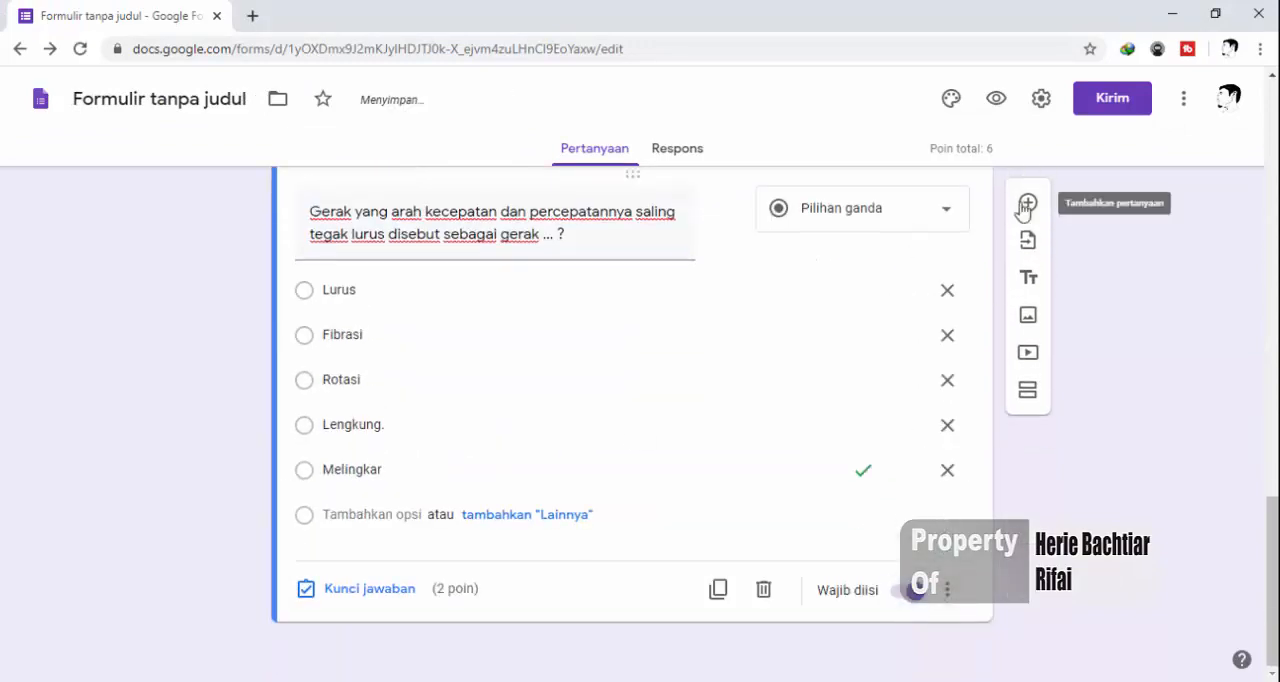
Add a question and copy Word question 4, about the spring gun ("Sebuah senapan yang menggunakan pegas ..."), into it without its number
key(alt+Tab)
scroll(640, 400, down, 3)
drag(388, 423, 557, 455)
key(ctrl+c)
key(alt+Tab)
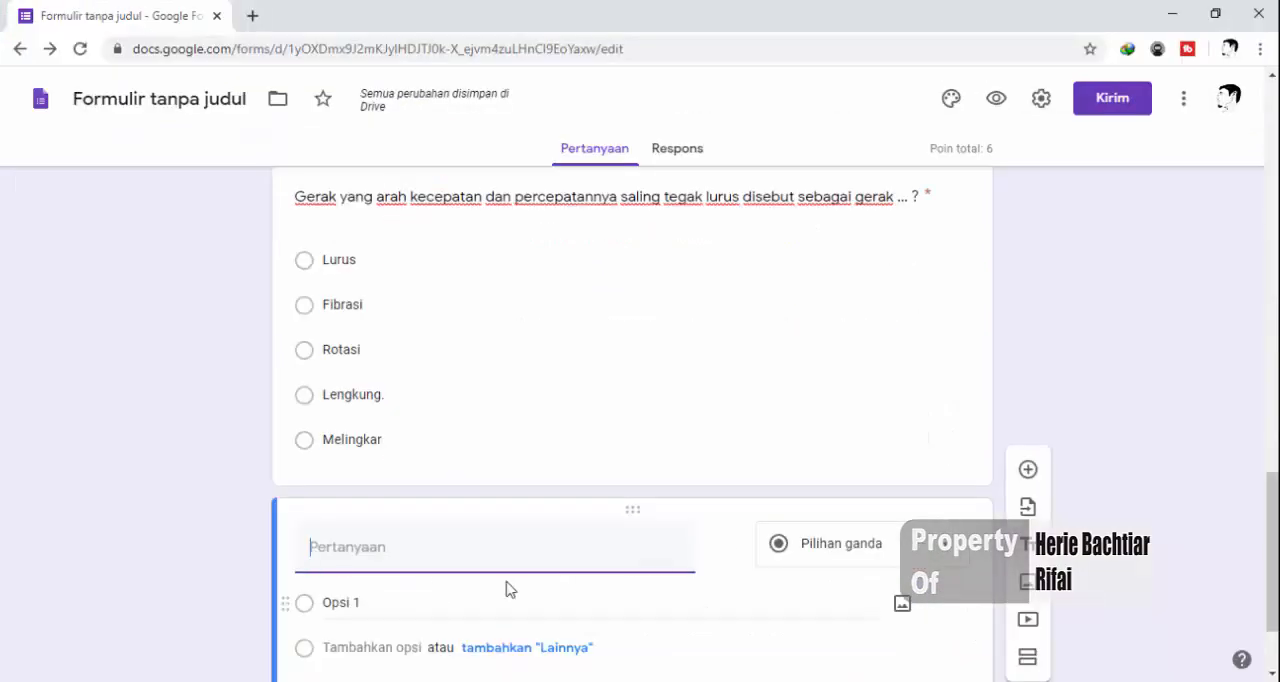
key(ctrl+v)
click(333, 546)
key(BackSpace)
key(BackSpace)
key(BackSpace)
Copy the options 10 m/s, 20 m/s, 30 m/s, 40 m/s and 50 m/s from the Word document into the spring gun question
scroll(331, 543, down, 3)
key(alt+Tab)
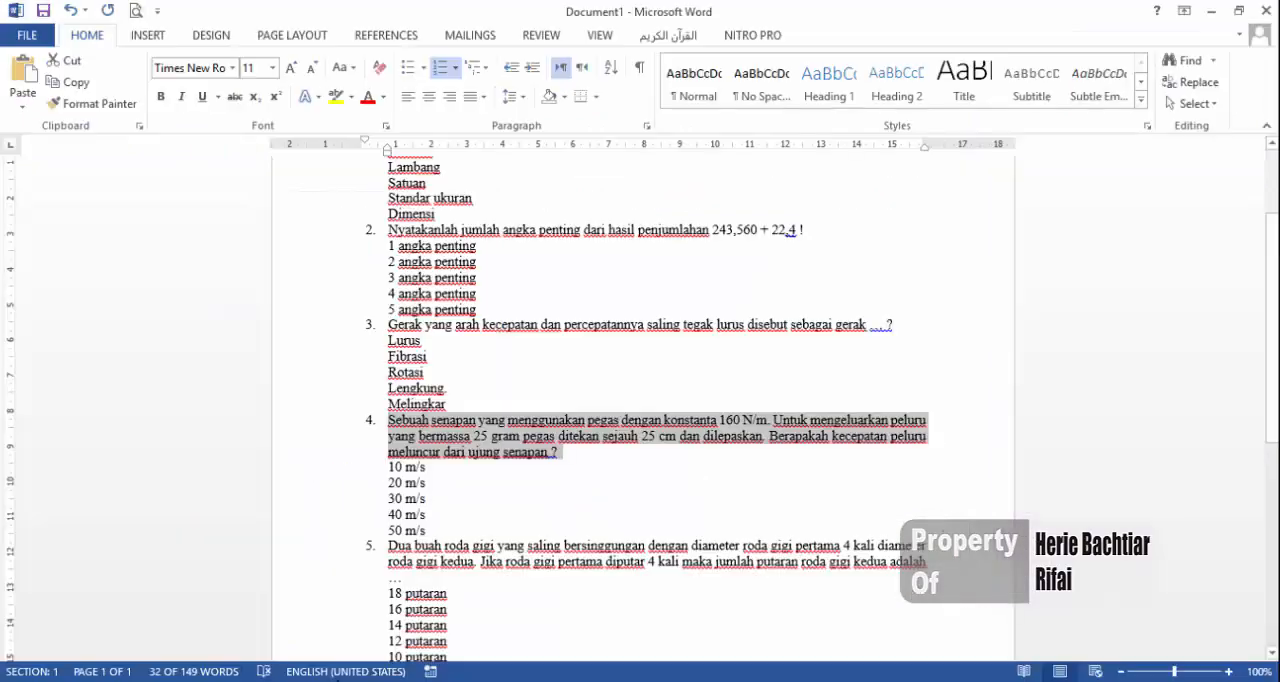
drag(433, 536, 395, 462)
key(ctrl+c)
key(alt+Tab)
click(395, 466)
key(ctrl+v)
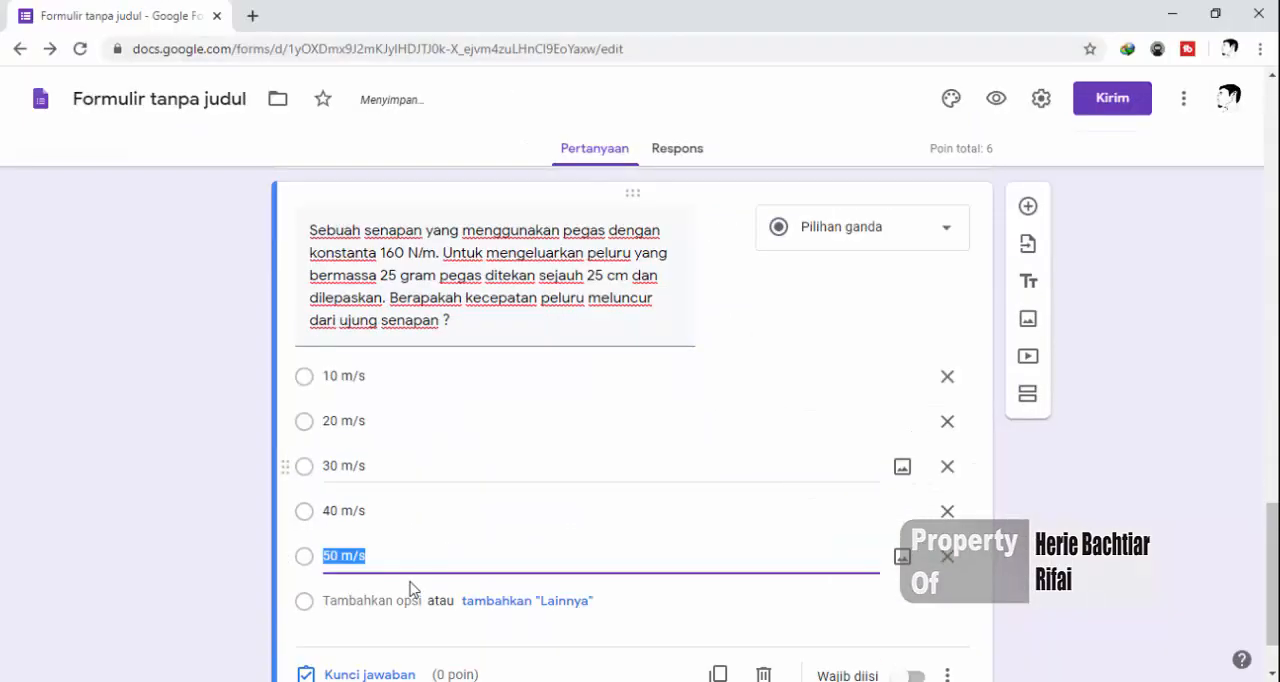
Mark "40 m/s" as the correct answer, score the question 2 points and make it required
click(352, 672)
click(314, 489)
drag(892, 298, 910, 301)
text(2)
click(922, 632)
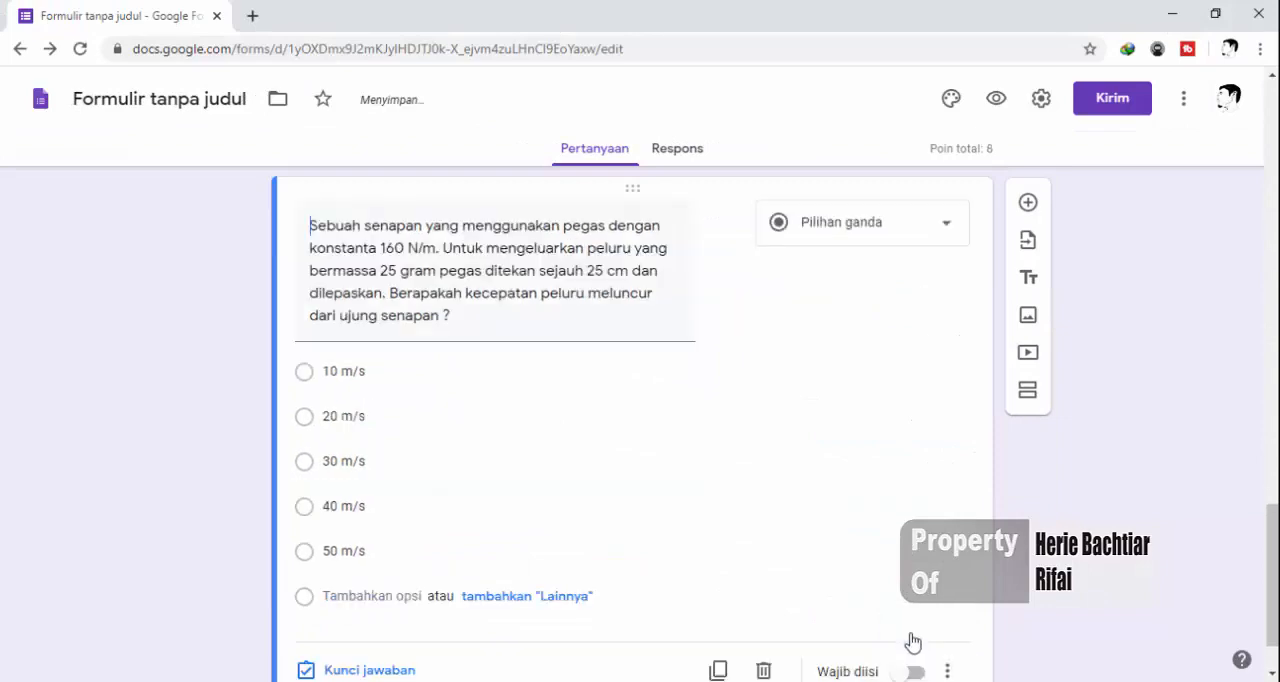
scroll(914, 643, down, 2)
click(914, 590)
Add a question and copy Word question 5, about the two gears ("Dua buah roda gigi yang saling bersinggungan ..."), into it
click(1026, 204)
key(alt+Tab)
scroll(640, 450, down, 1)
drag(409, 488, 389, 456)
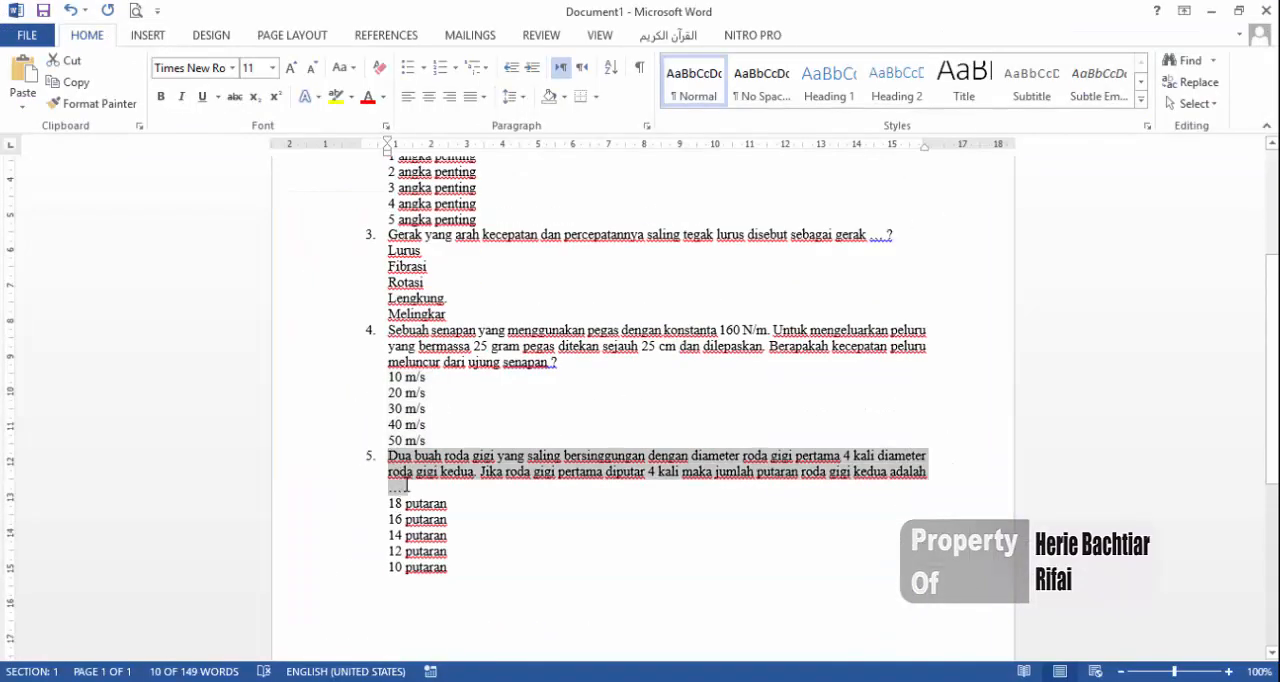
key(ctrl+c)
key(alt+Tab)
key(ctrl+v)
Copy the options 18, 16, 14, 12 and 10 putaran from the Word document into the gear question's answer options
key(alt+Tab)
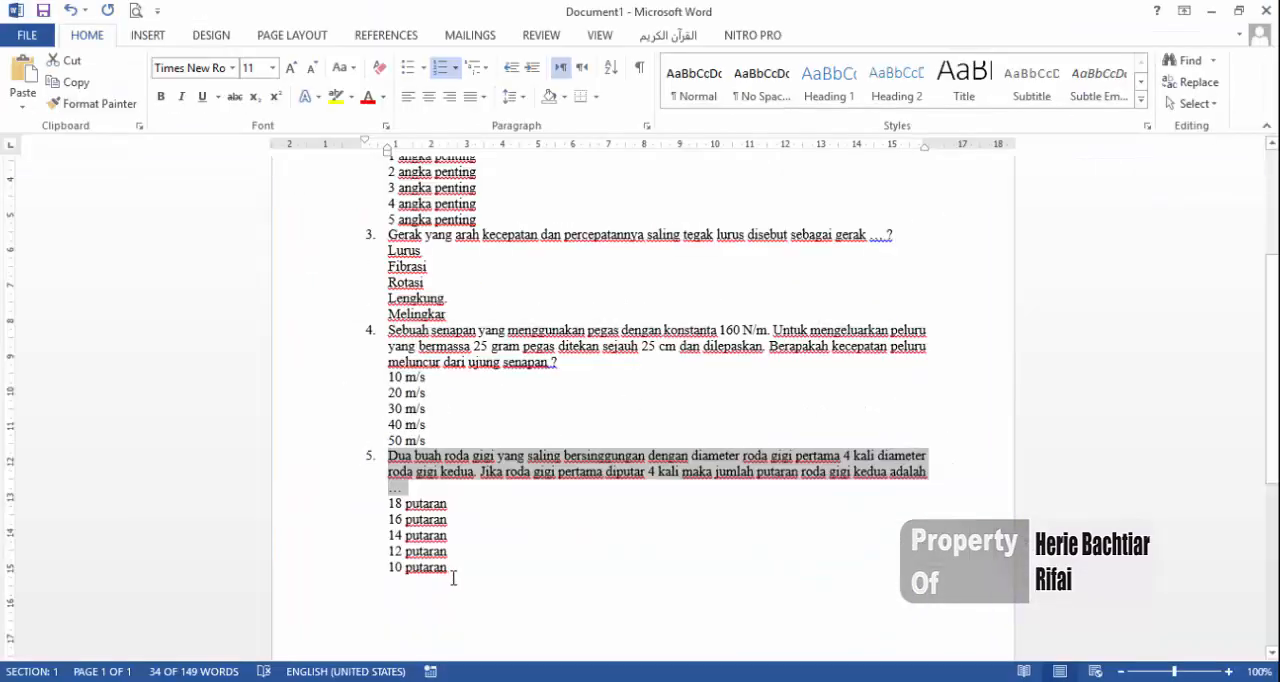
drag(449, 570, 392, 505)
key(ctrl+c)
key(alt+Tab)
click(345, 480)
key(ctrl+v)
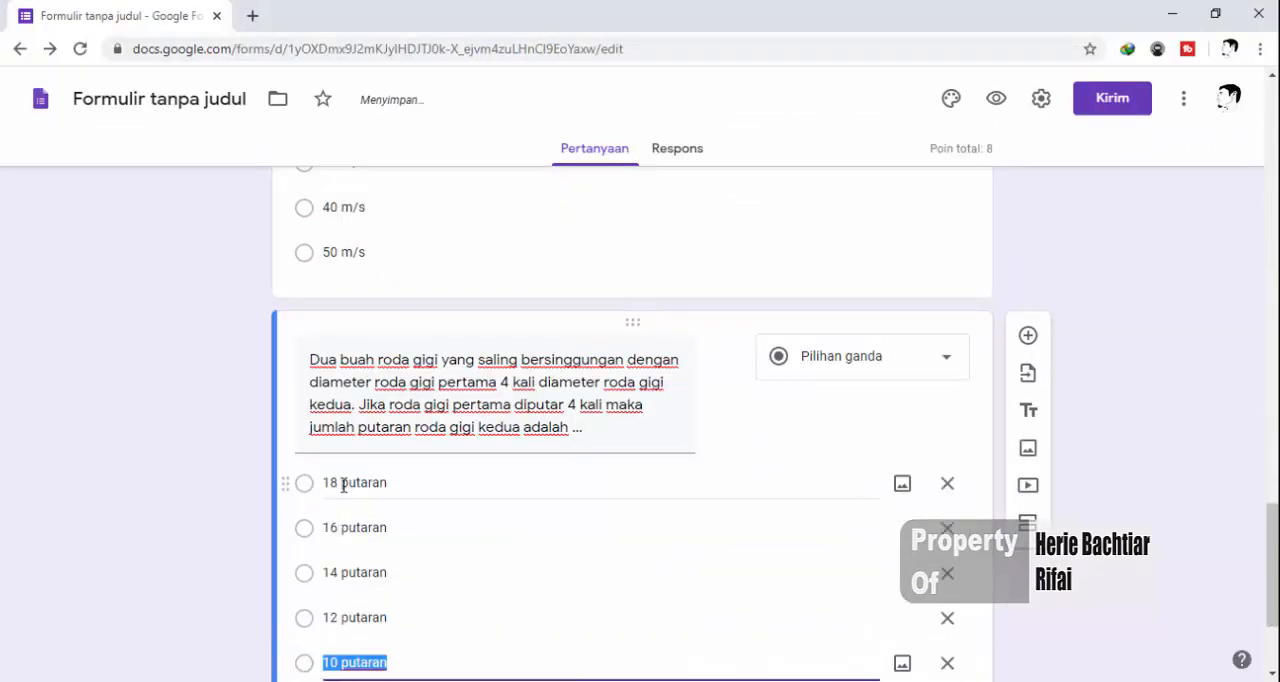
Mark "14 putaran" as the correct answer, score the gear question 2 points and make it required
scroll(340, 600, down, 2)
click(340, 597)
click(363, 450)
click(924, 295)
click(924, 295)
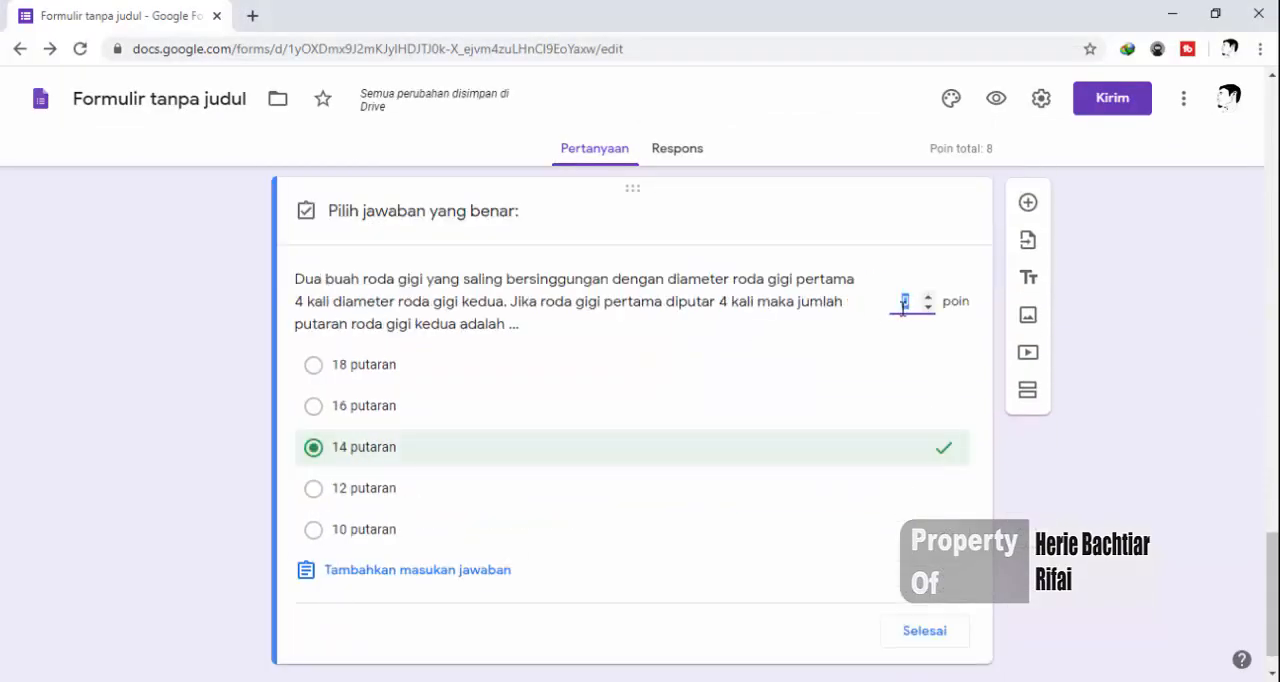
click(922, 631)
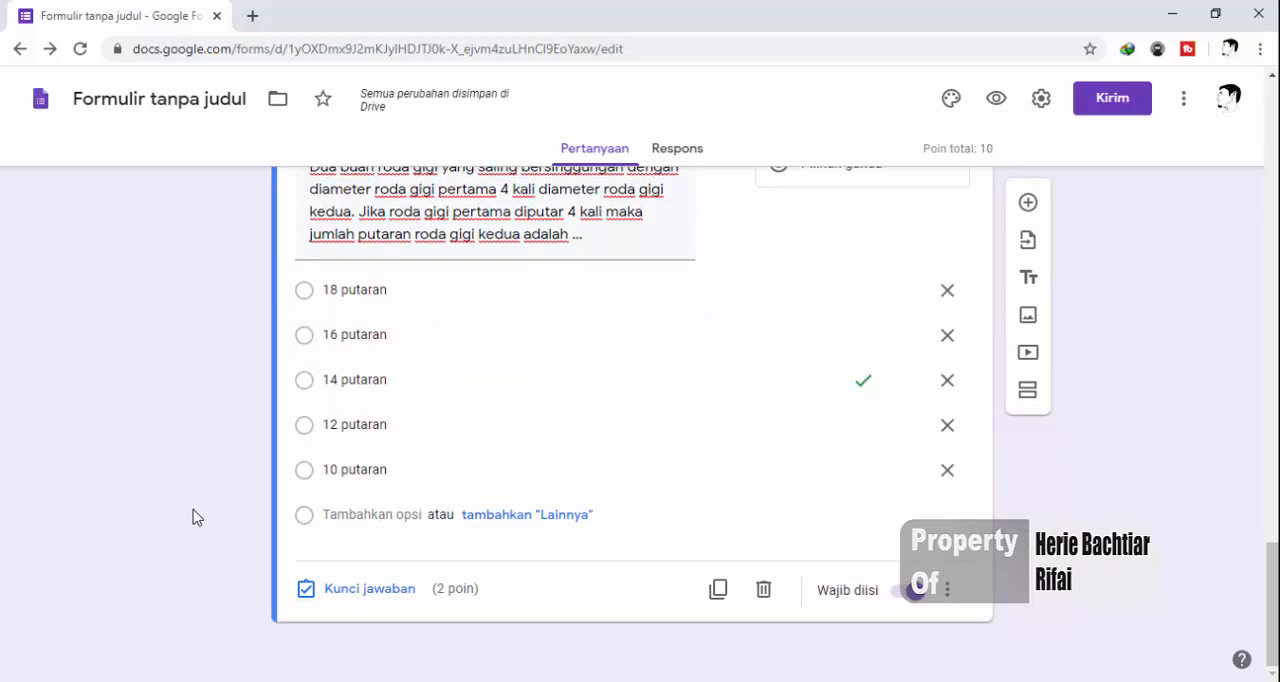
Review the finished questions in the editor and open the form's preview (Pratinjau)
scroll(200, 518, up, 4)
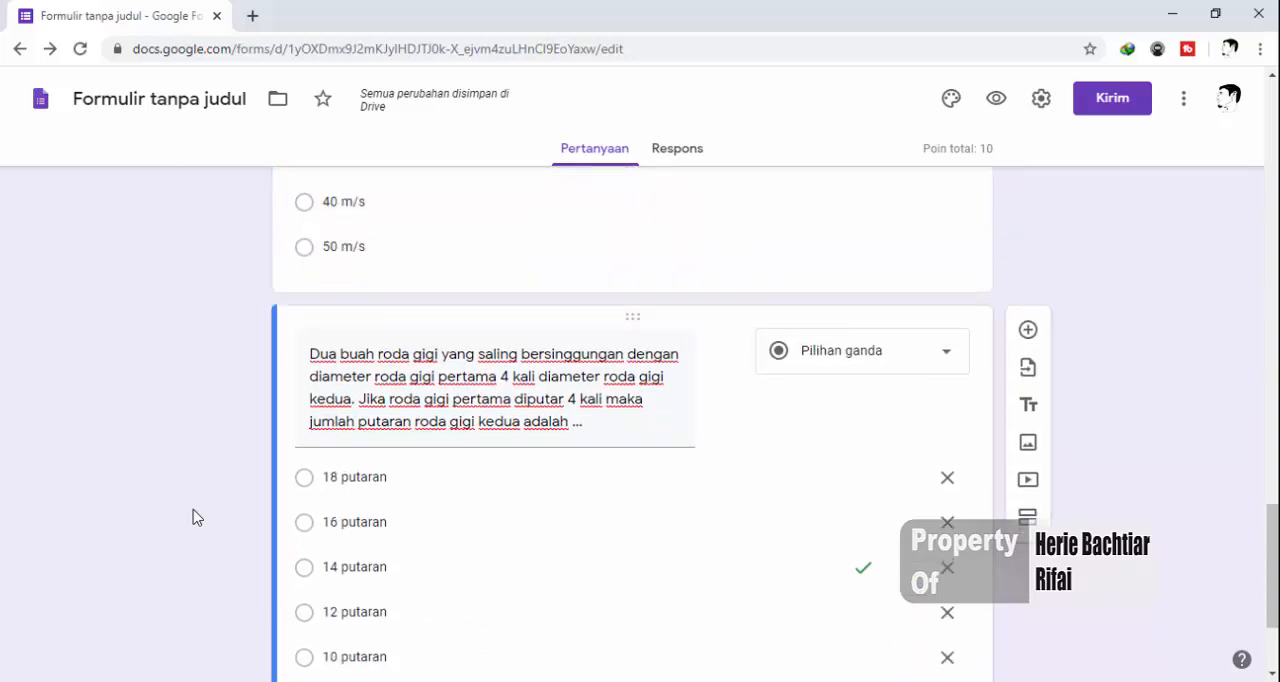
scroll(225, 522, up, 6)
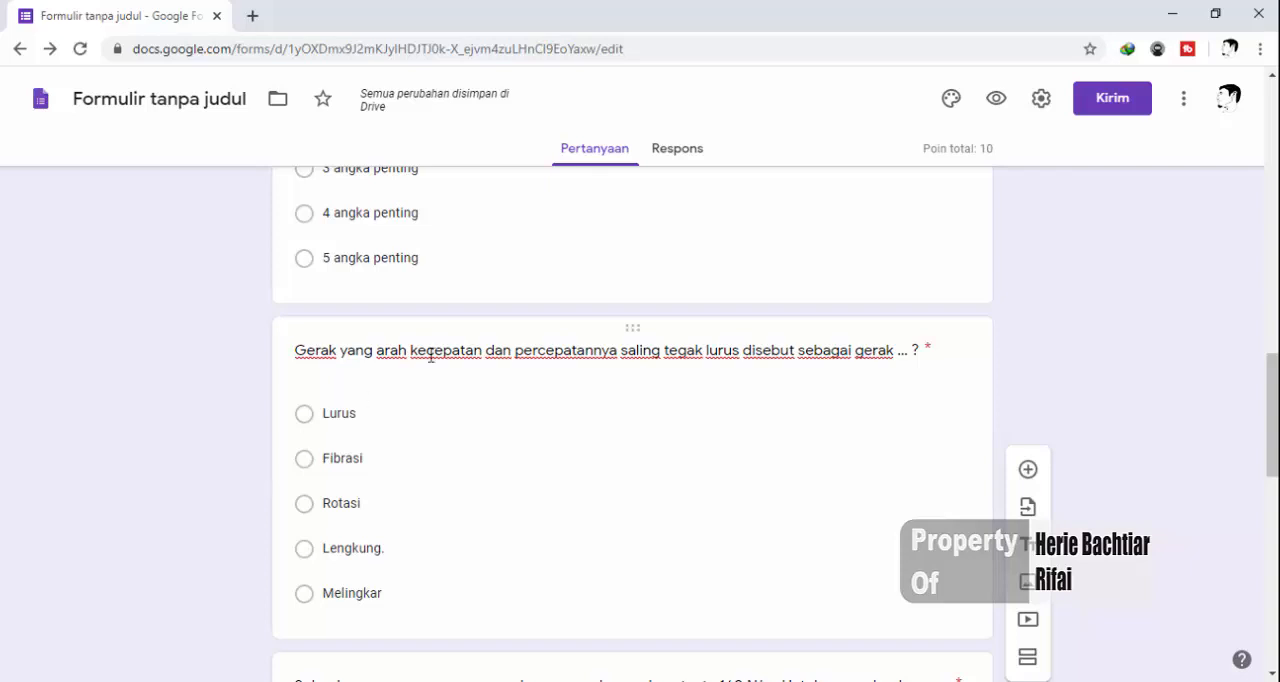
click(997, 104)
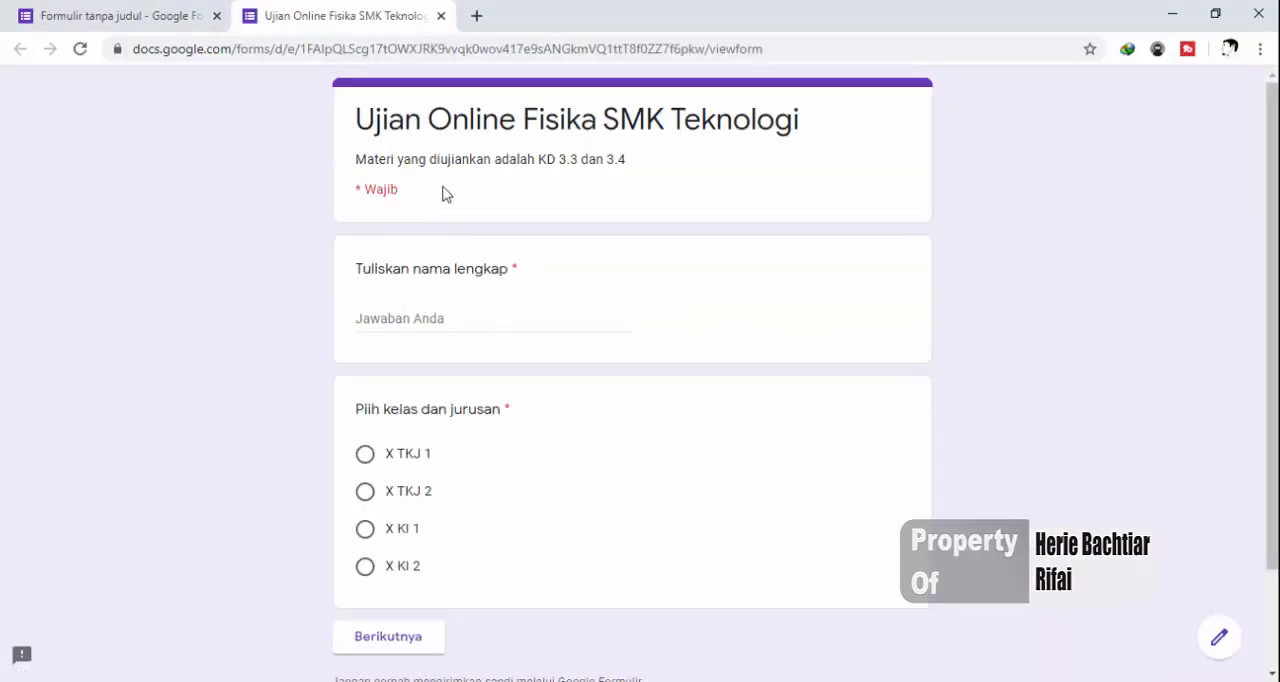
Examine the preview's first page, including the exam description, the required marker (Wajib) and the name and class questions
scroll(446, 193, down, 2)
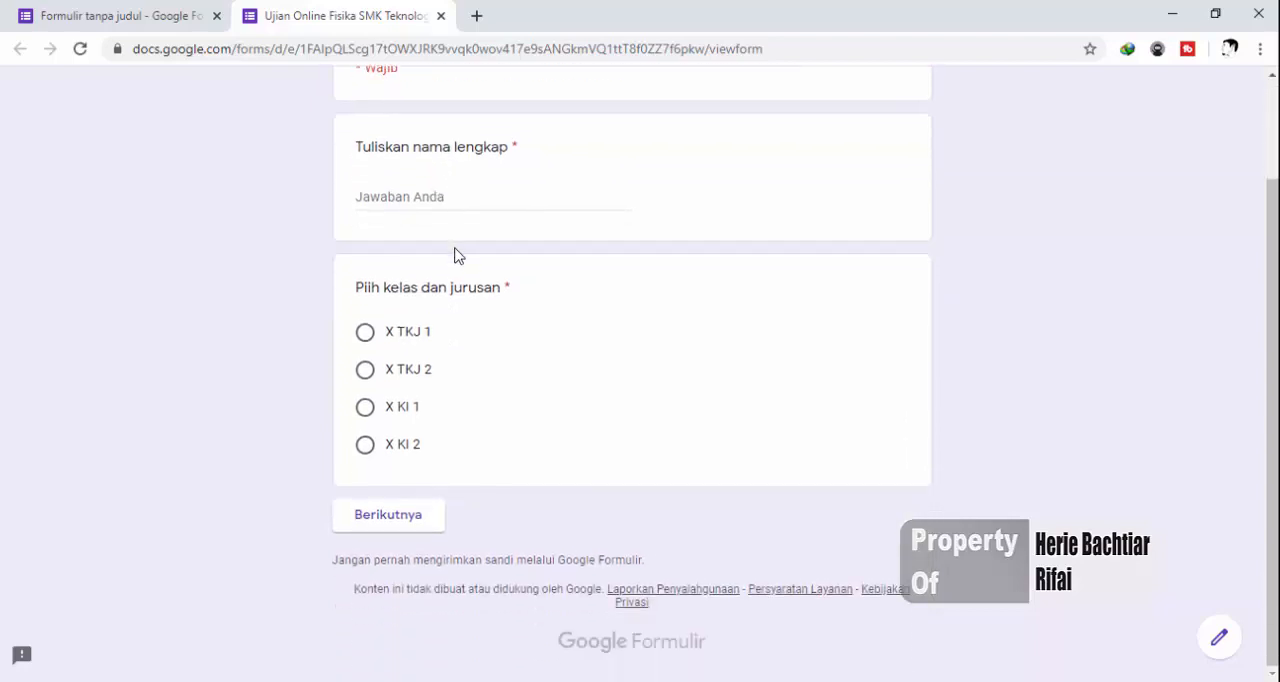
scroll(454, 255, up, 2)
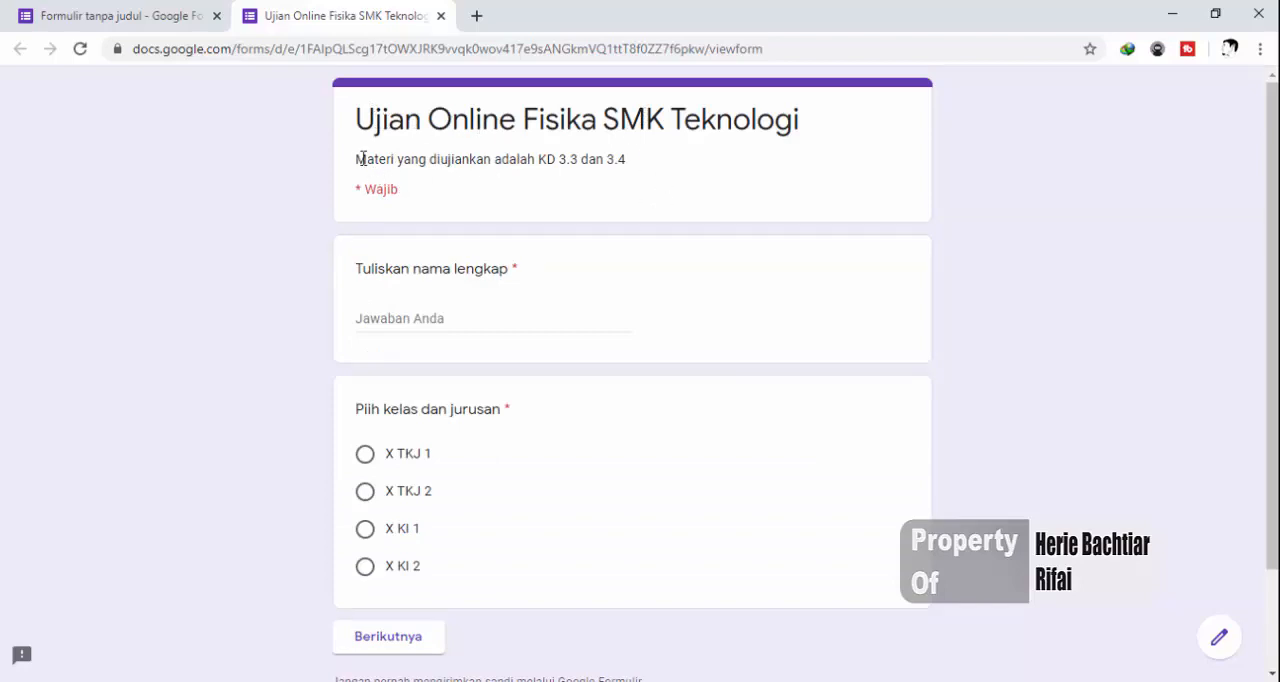
drag(362, 159, 620, 162)
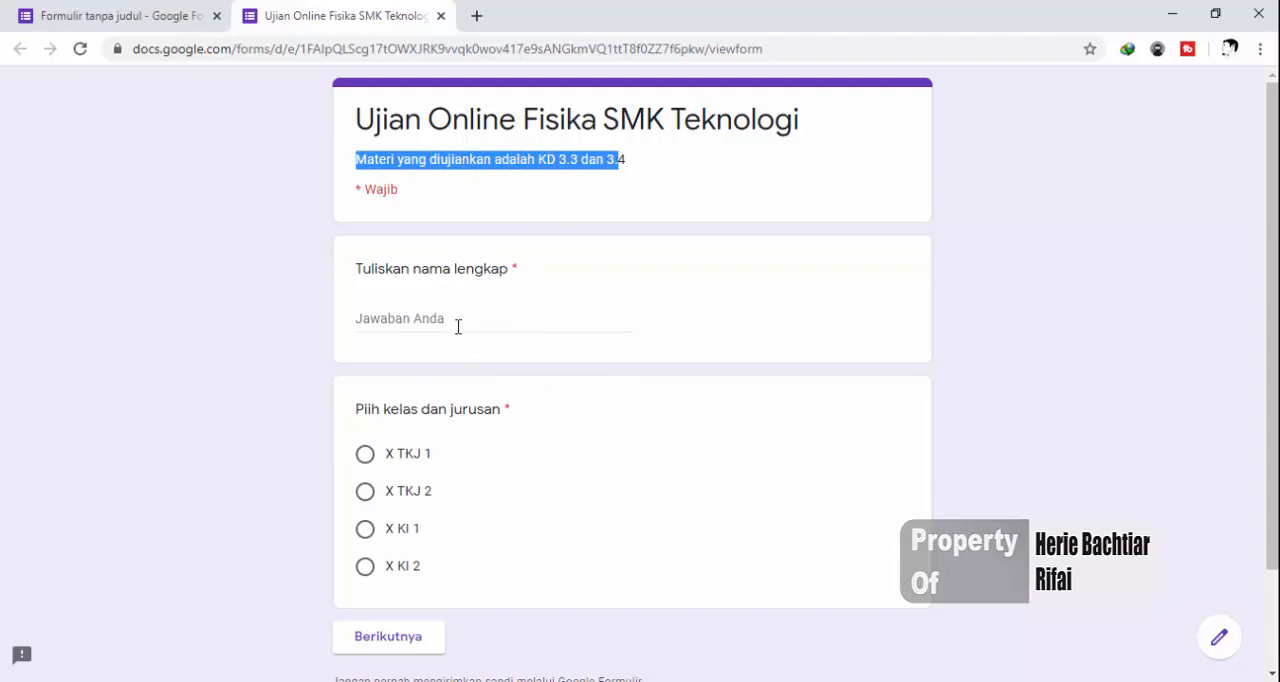
click(399, 270)
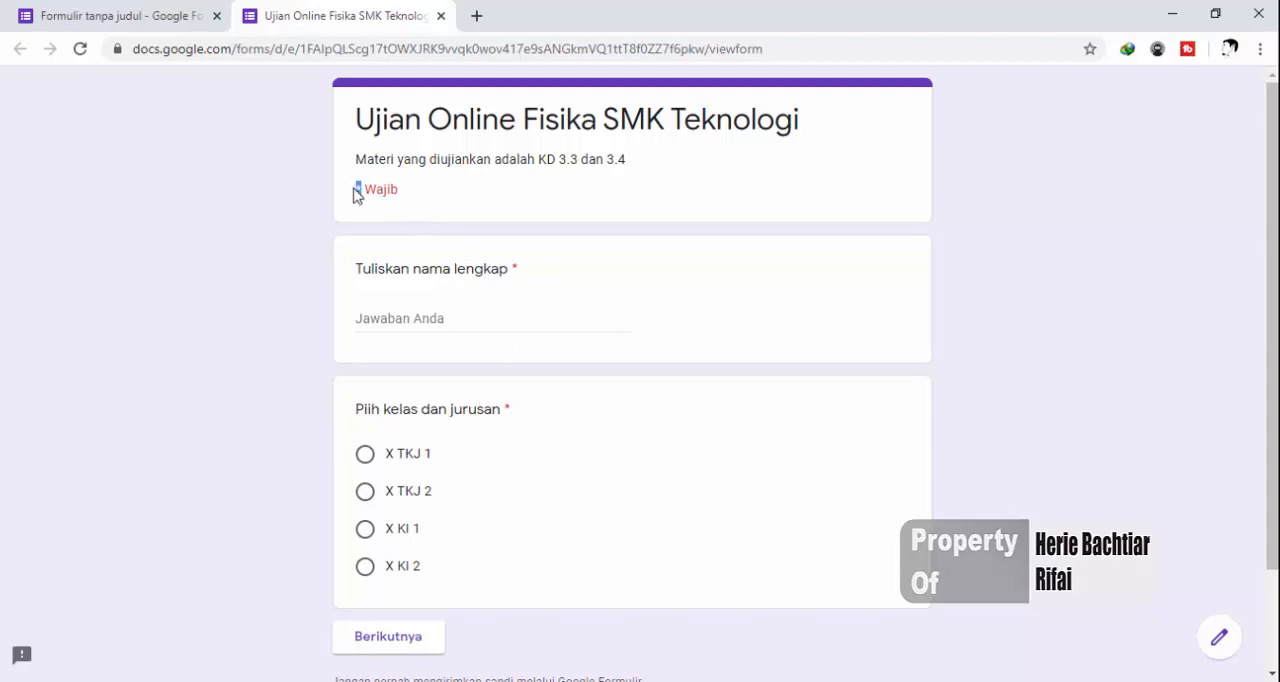
drag(405, 205, 366, 197)
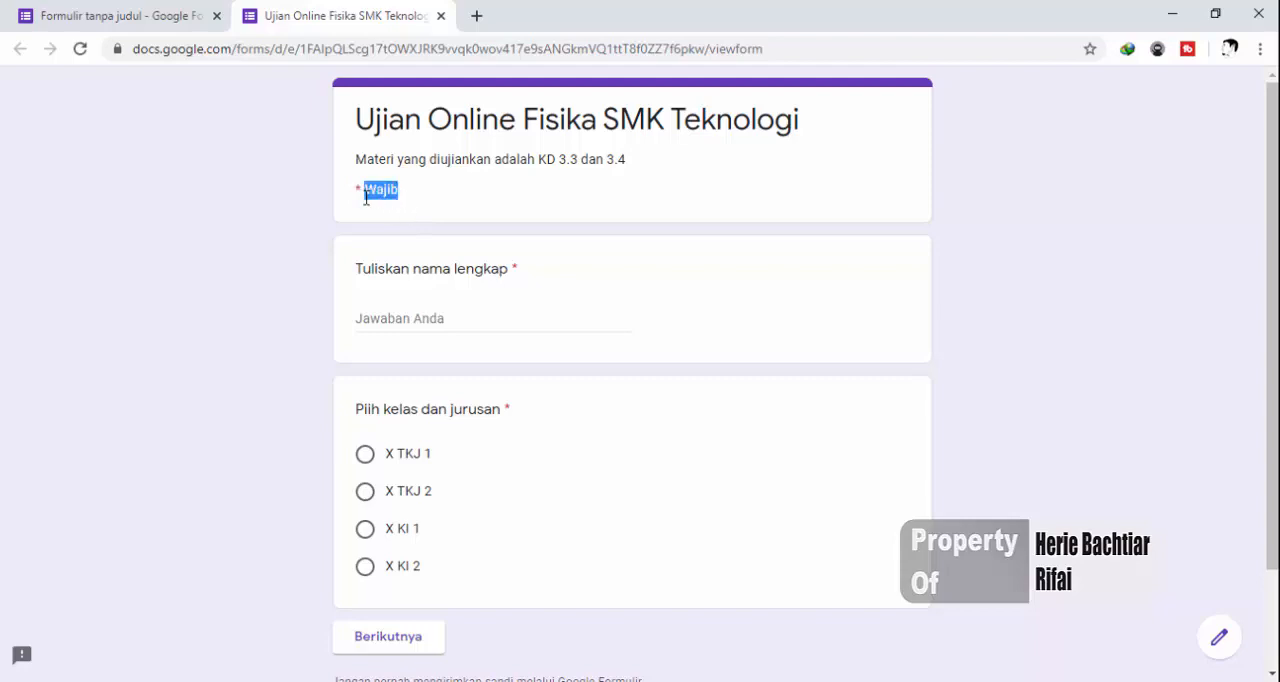
click(318, 368)
scroll(327, 365, down, 3)
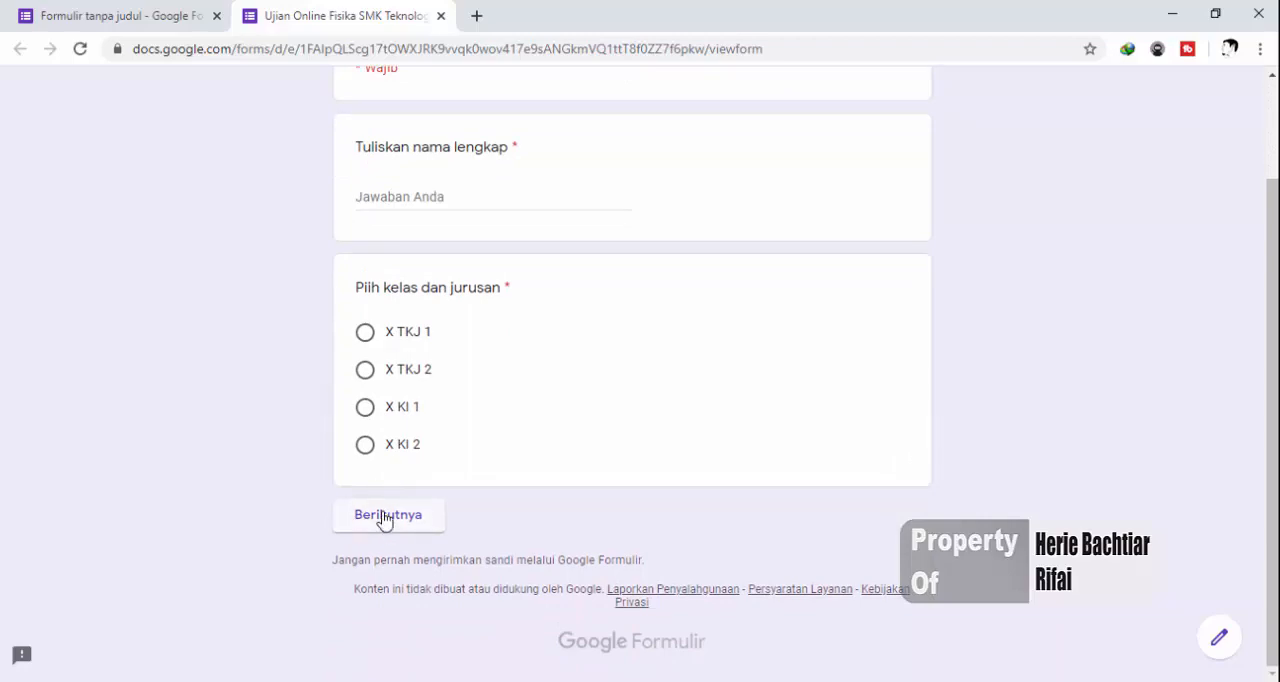
scroll(389, 522, up, 2)
scroll(417, 430, down, 1)
scroll(420, 410, up, 1)
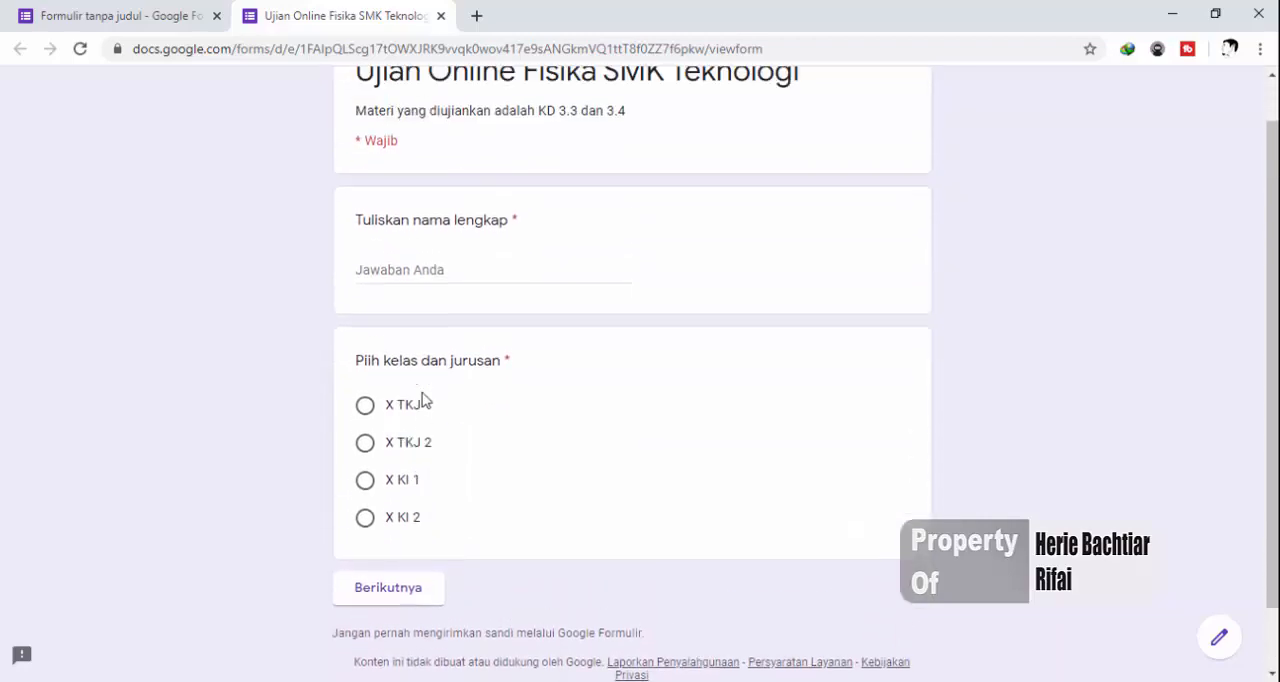
Test continuing with empty required fields, fill in the student's name, choose class X KI 1 and continue to the "Soal Pilihan Ganda" section
click(393, 609)
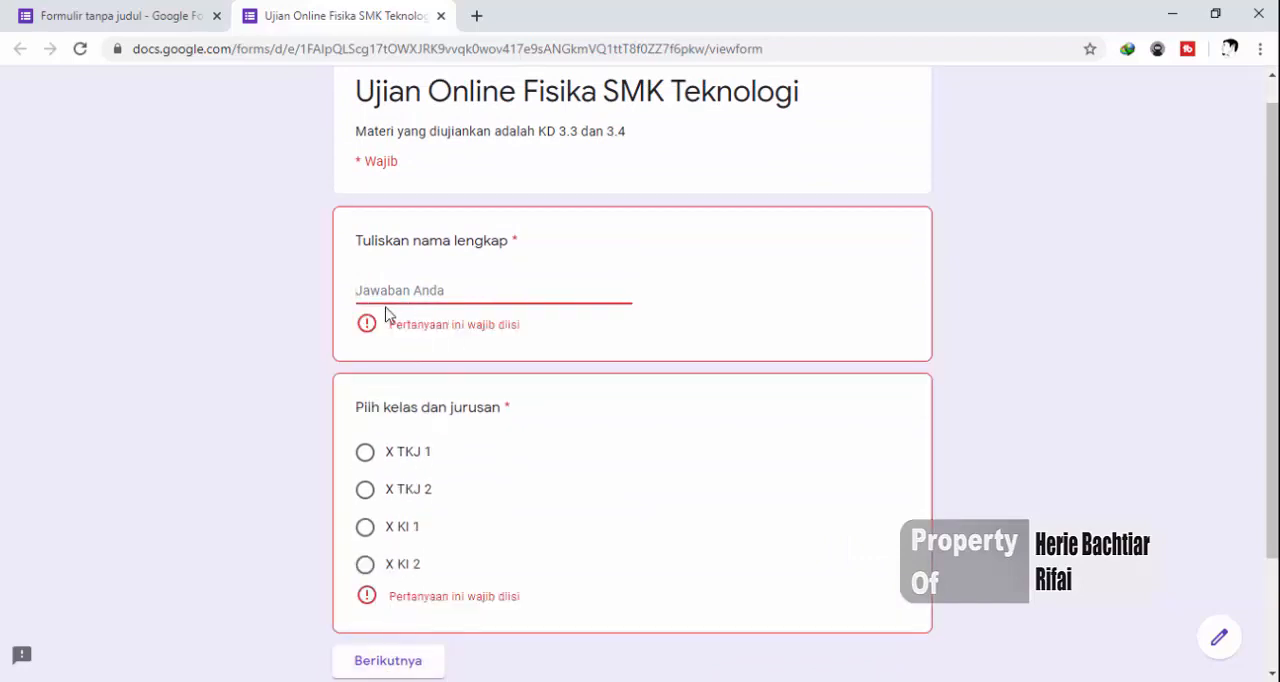
click(379, 296)
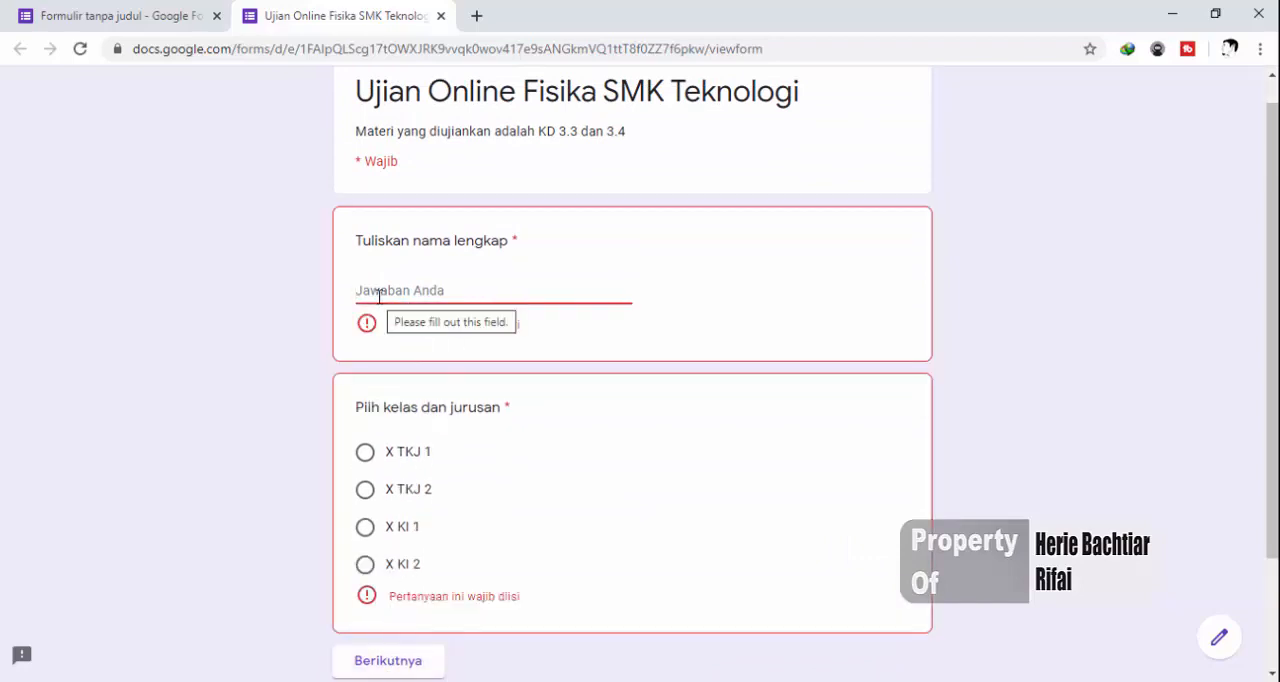
text(H)
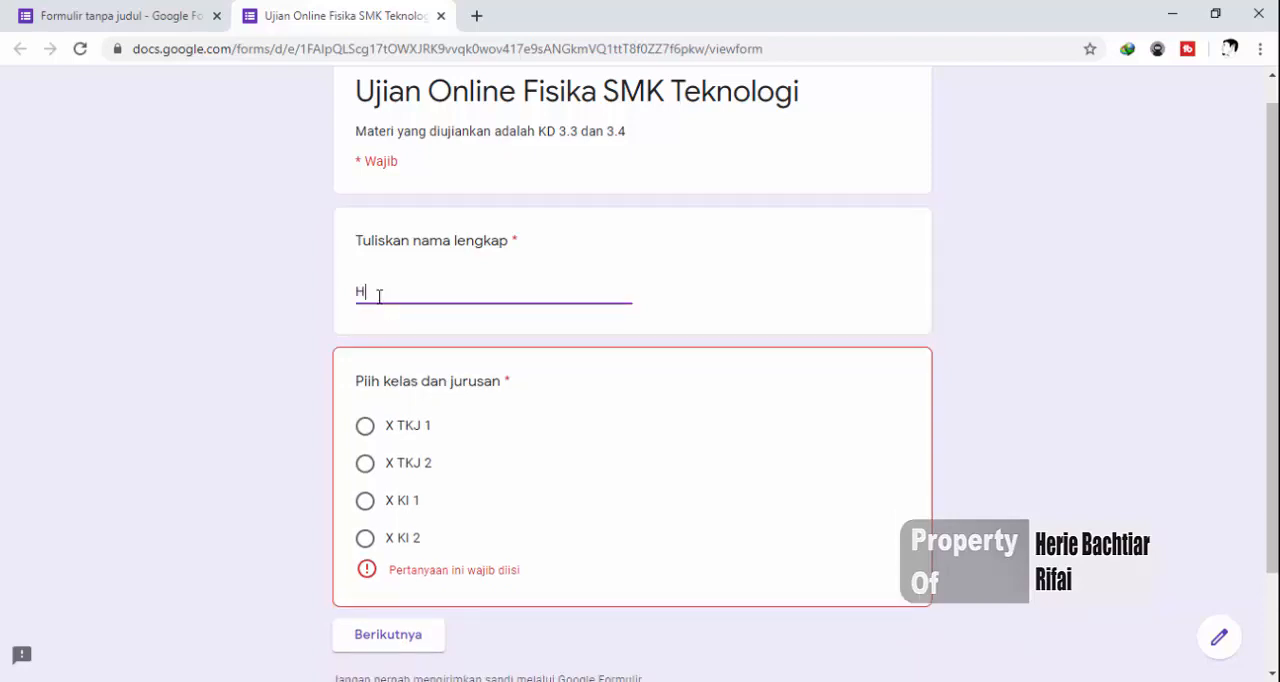
click(366, 501)
scroll(388, 540, down, 1)
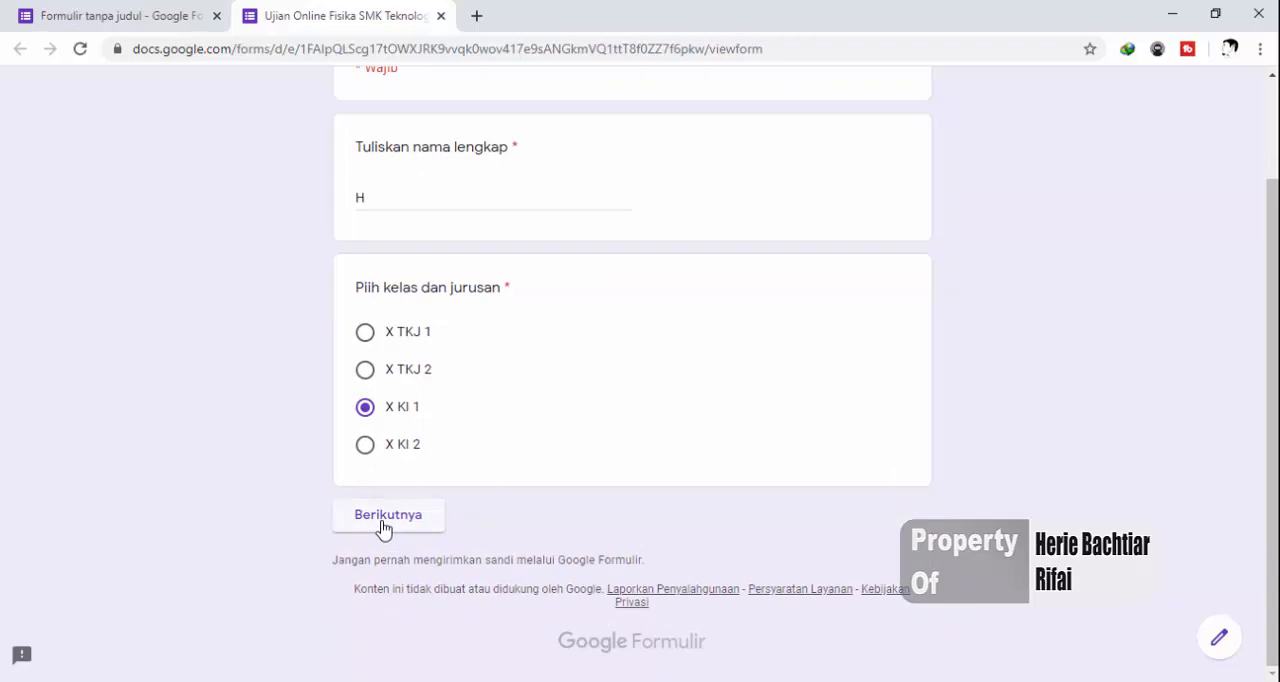
click(386, 531)
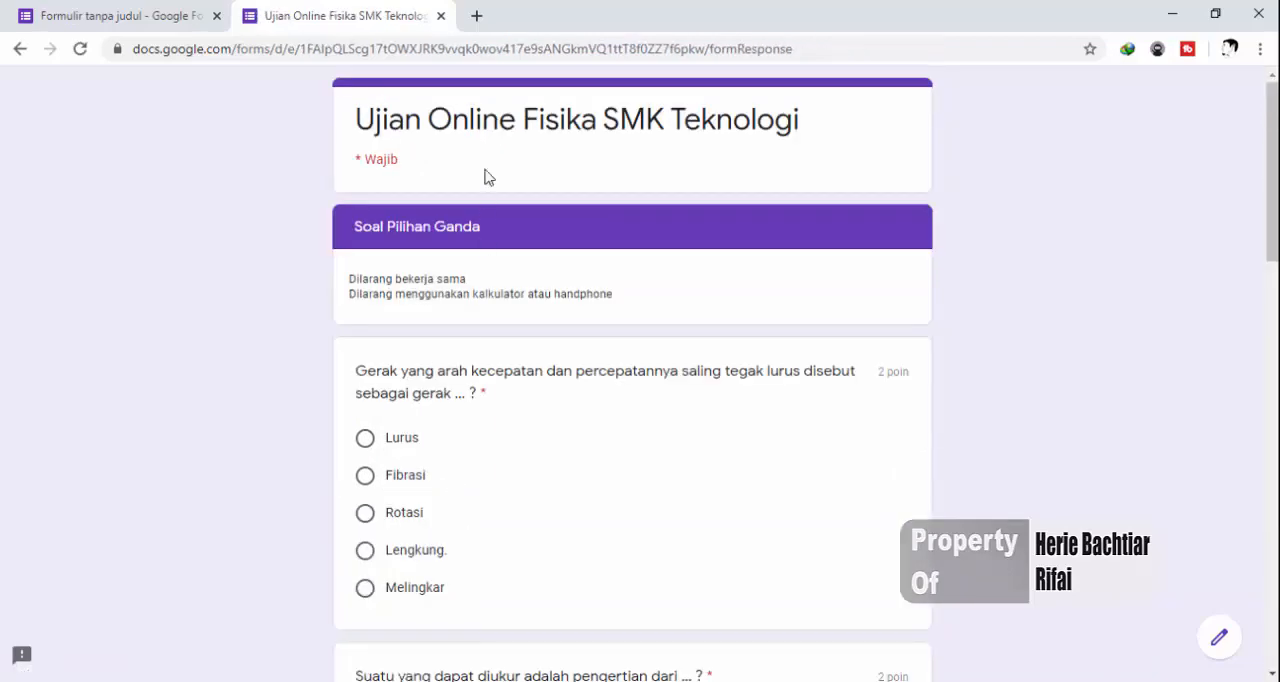
scroll(406, 274, down, 1)
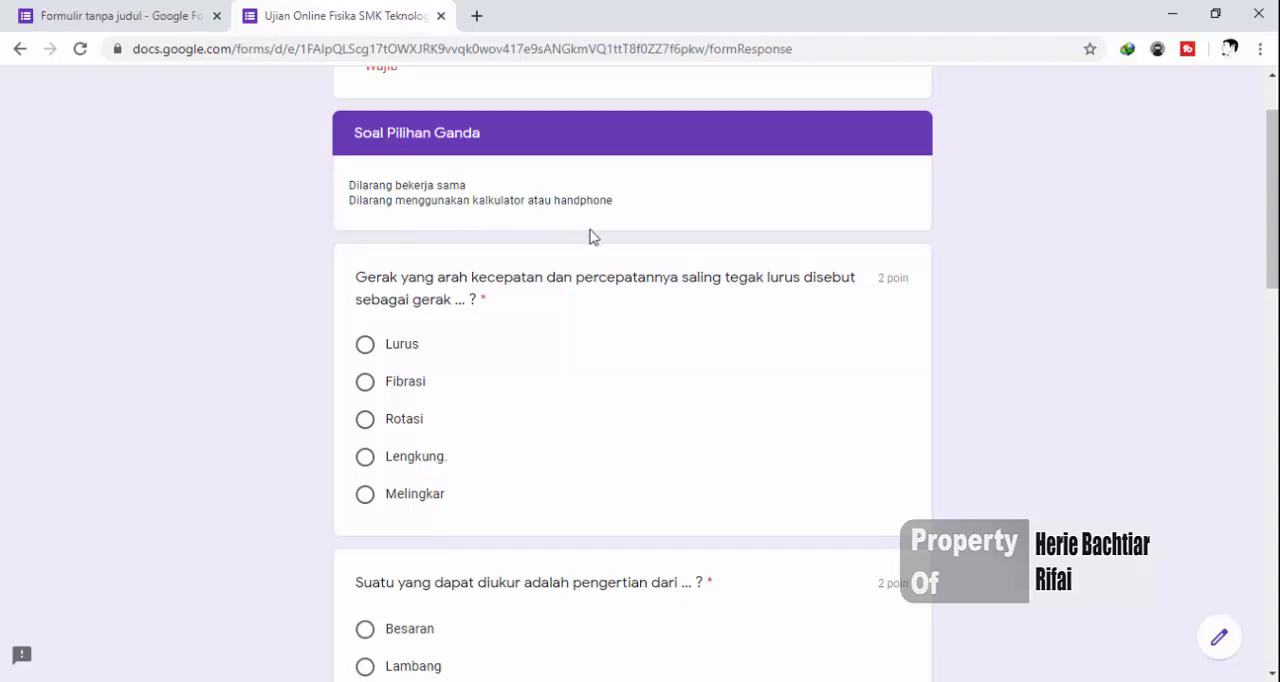
Compare the order of the multiple-choice questions in the preview with their order in the form editor
scroll(430, 330, down, 2)
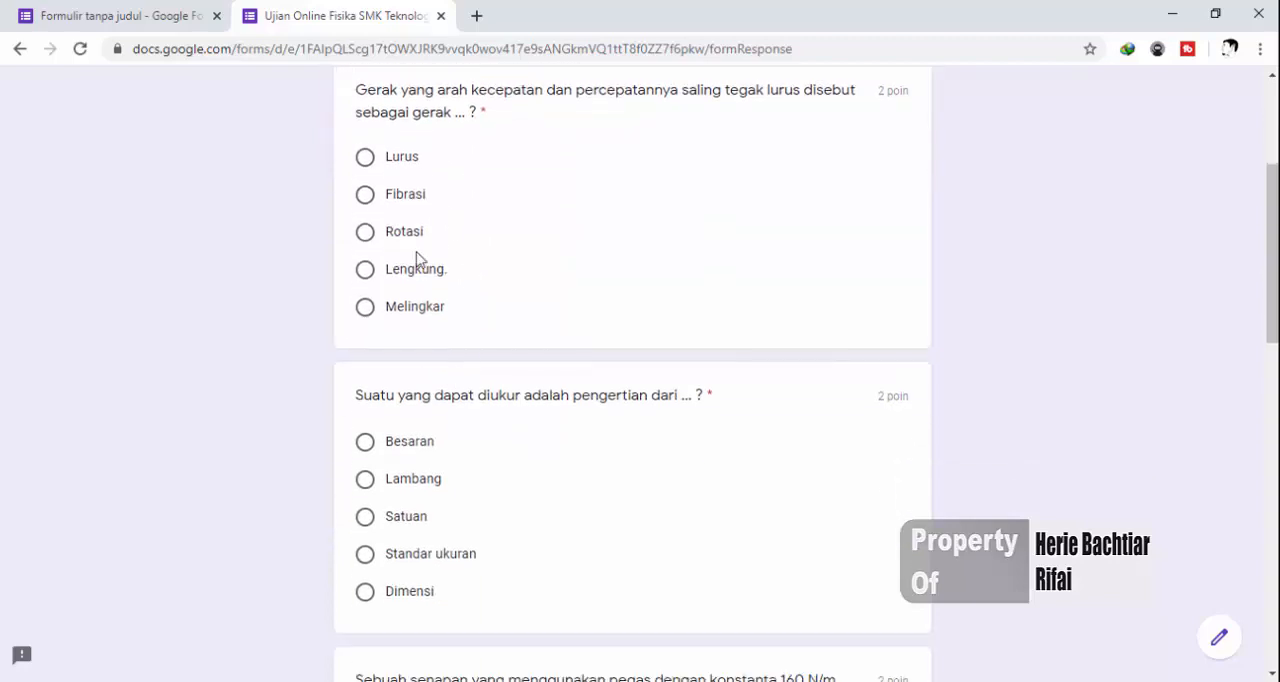
scroll(428, 280, up, 1)
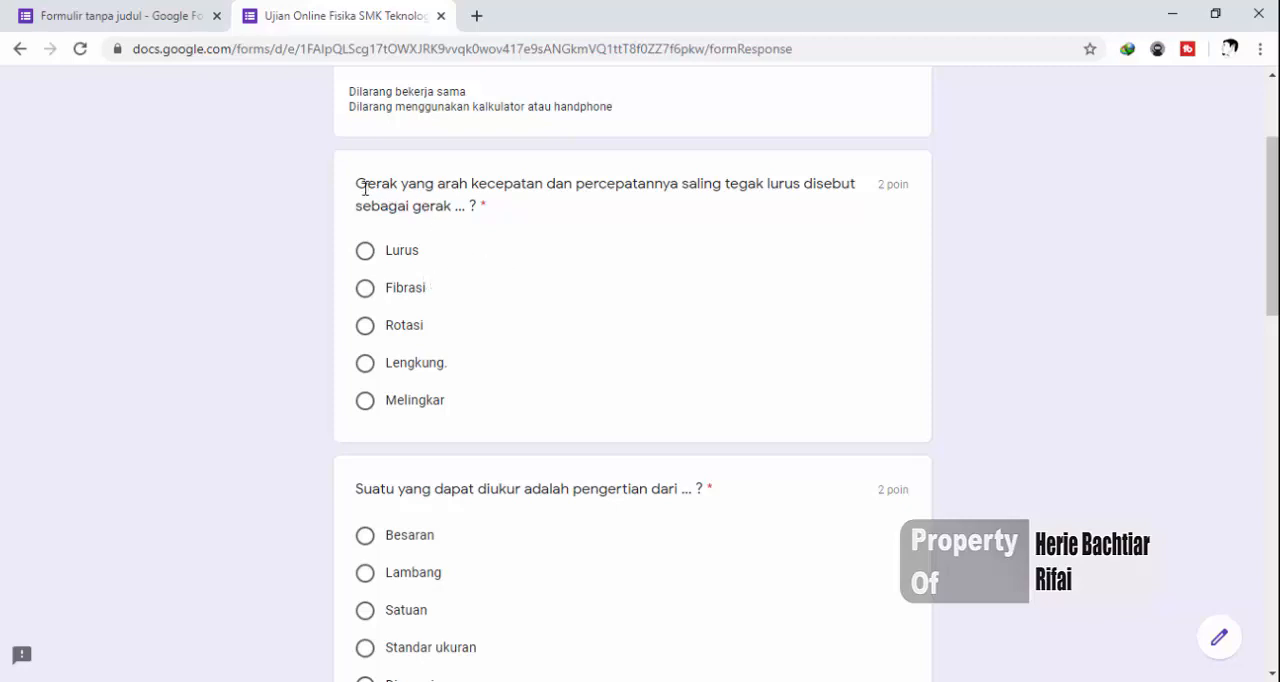
drag(361, 185, 471, 206)
click(95, 7)
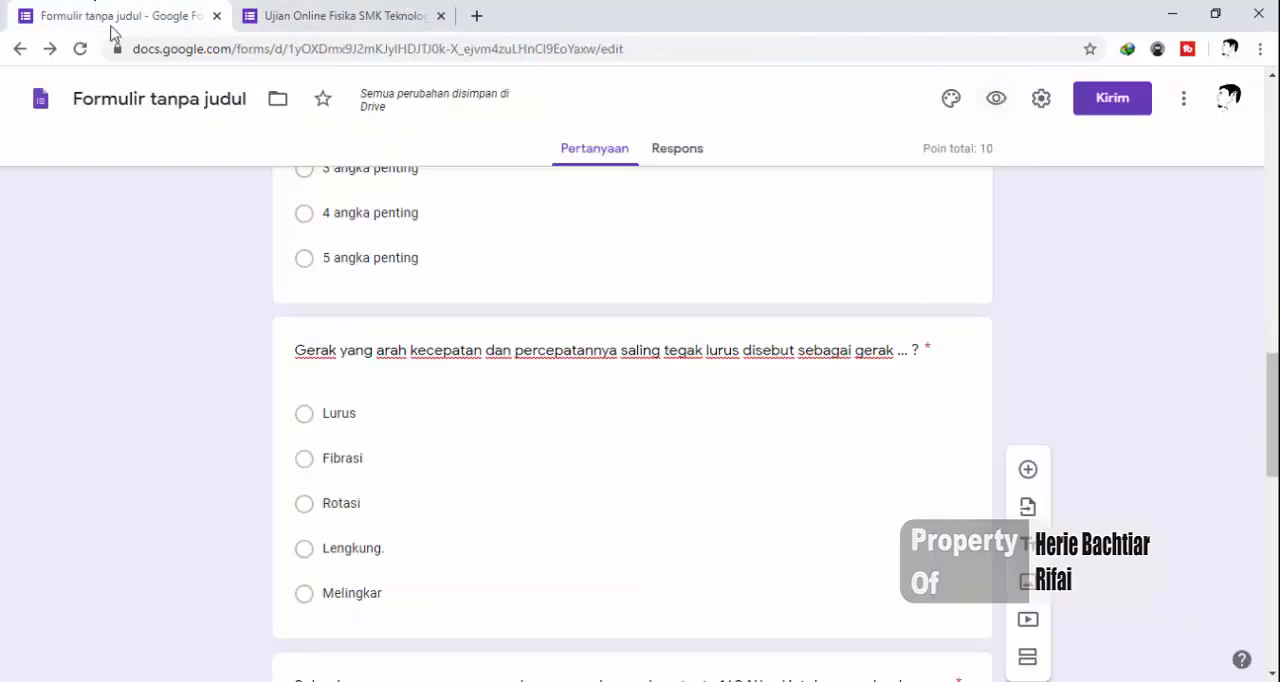
scroll(386, 365, up, 10)
scroll(401, 374, down, 1)
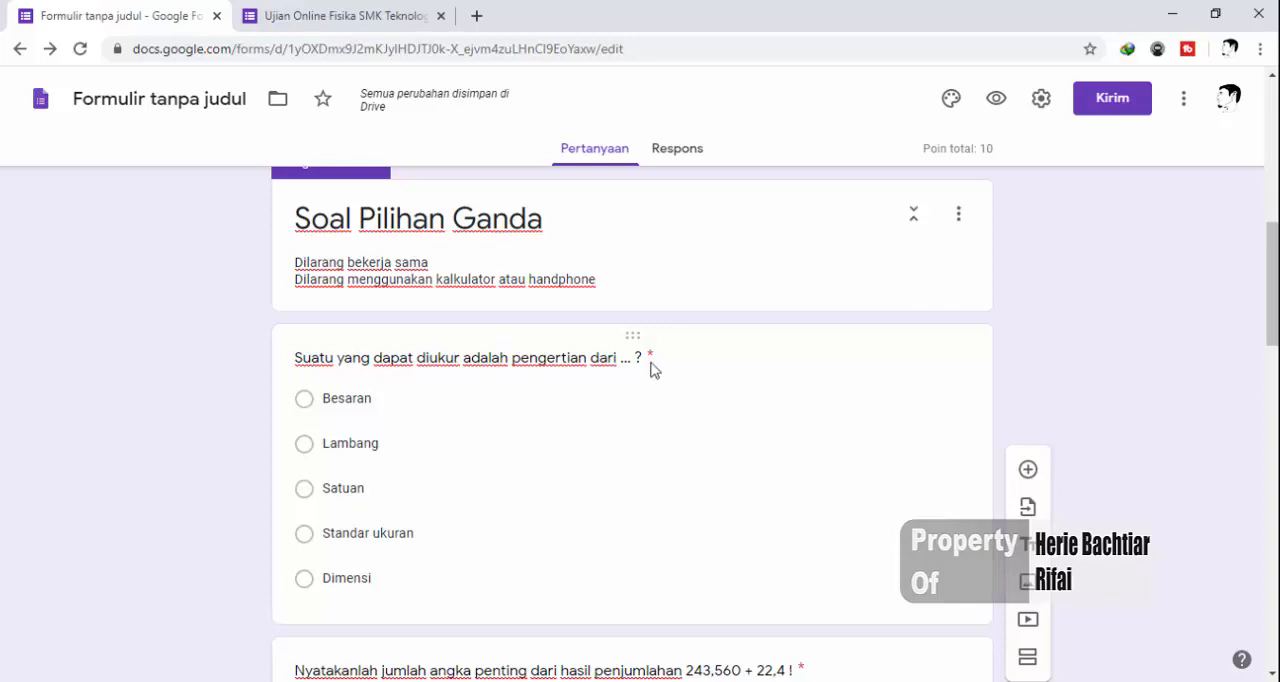
click(340, 15)
click(374, 211)
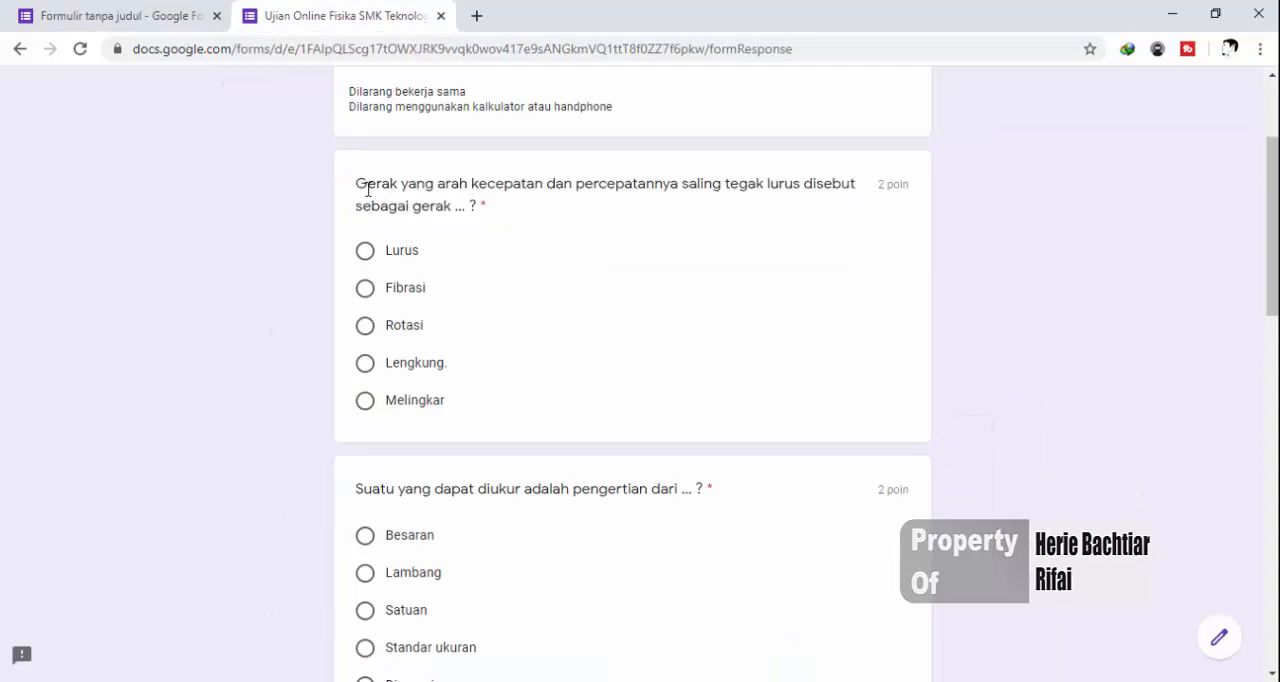
Review all the multiple-choice questions in the preview through to the end of the form, and close the preview
scroll(582, 376, down, 1)
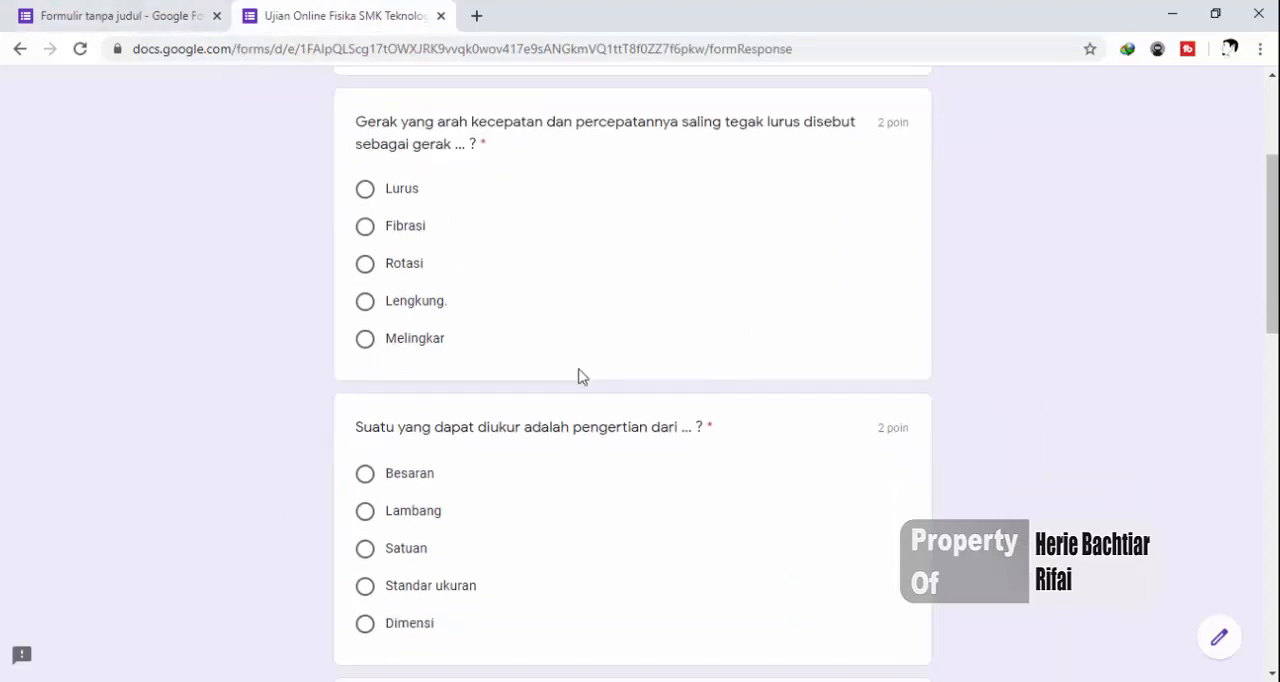
scroll(582, 376, down, 2)
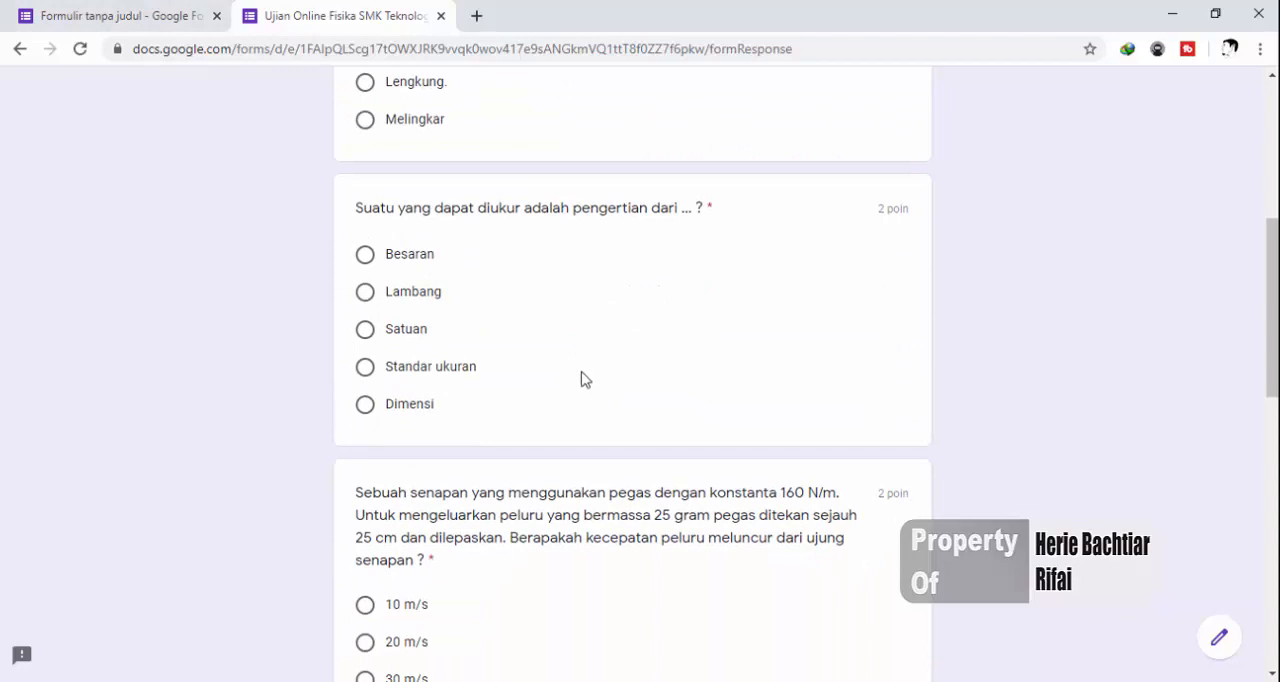
scroll(586, 362, down, 2)
scroll(588, 355, down, 3)
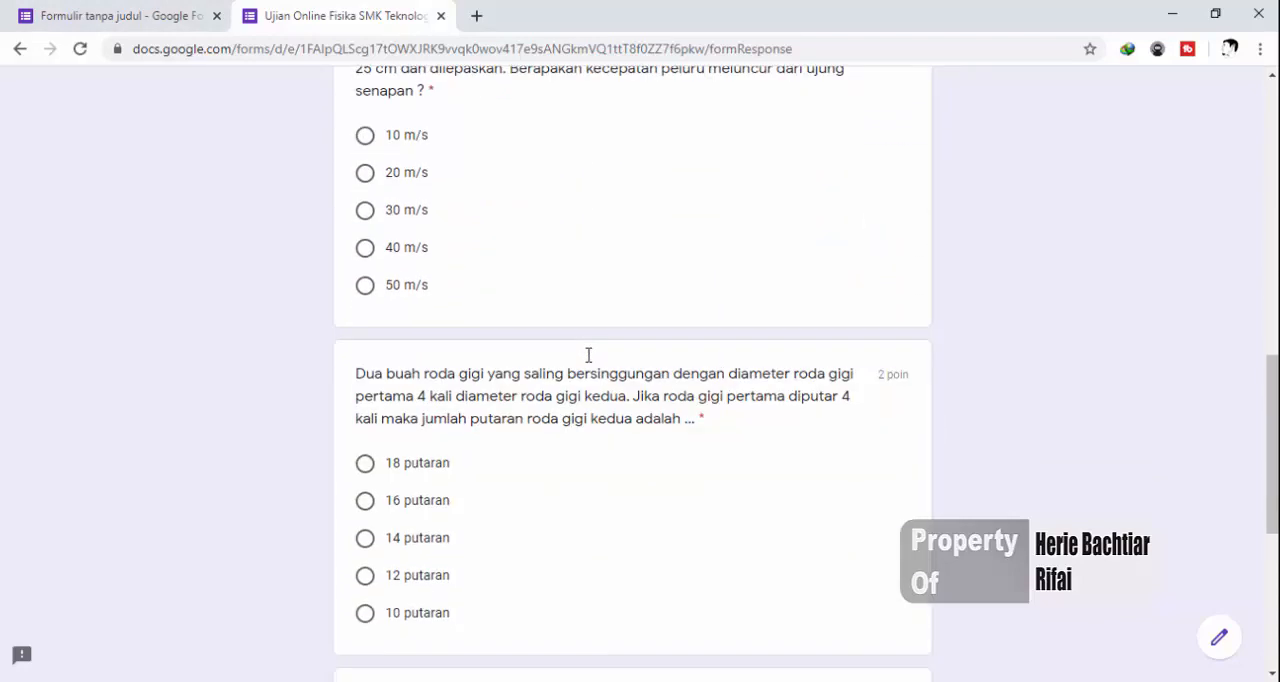
scroll(588, 355, down, 5)
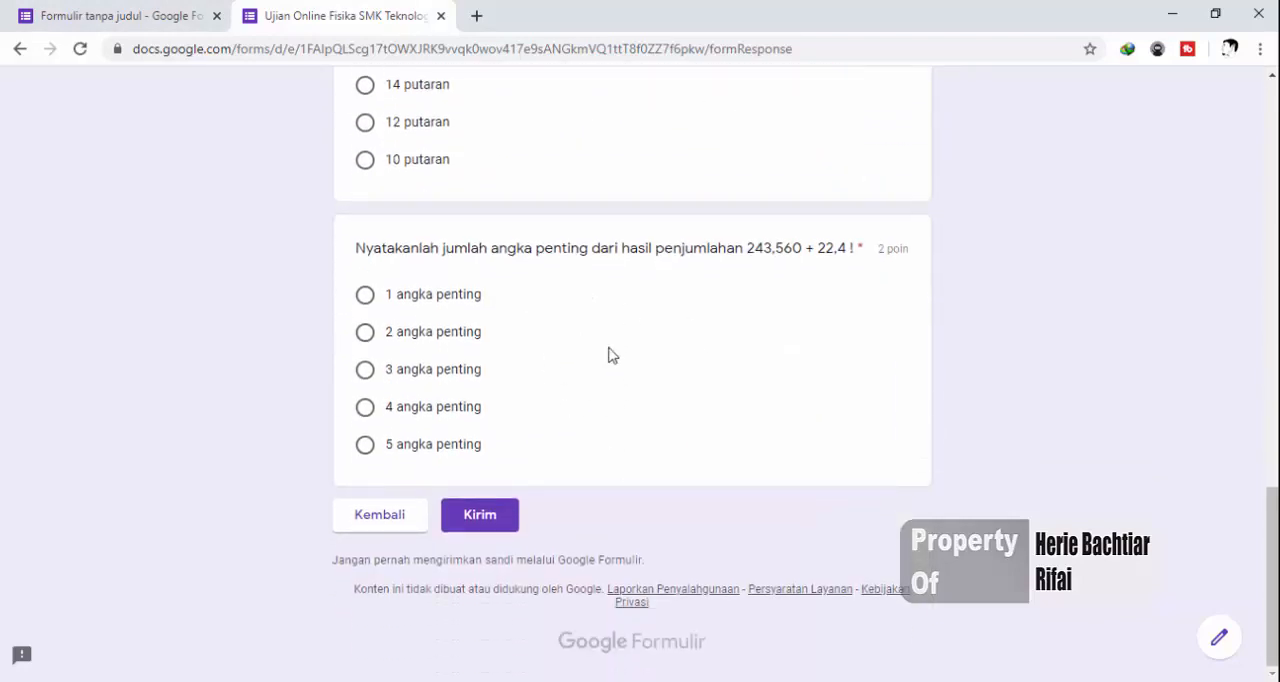
scroll(612, 355, up, 15)
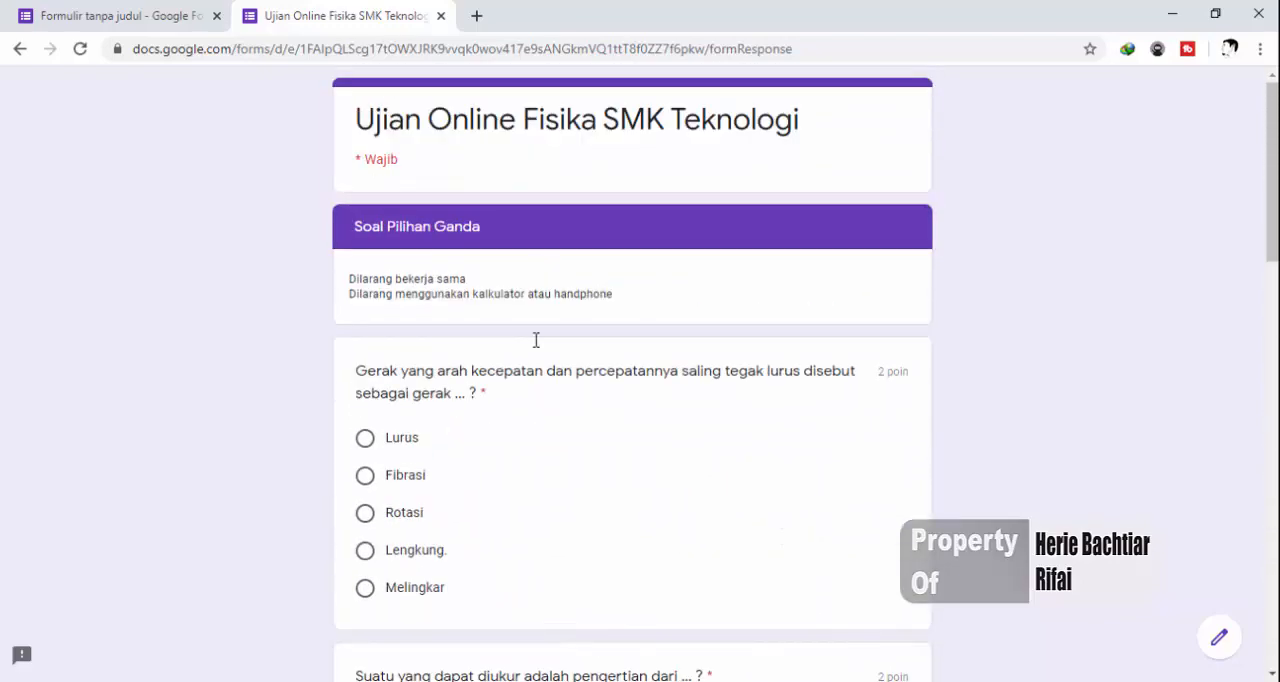
scroll(593, 440, down, 15)
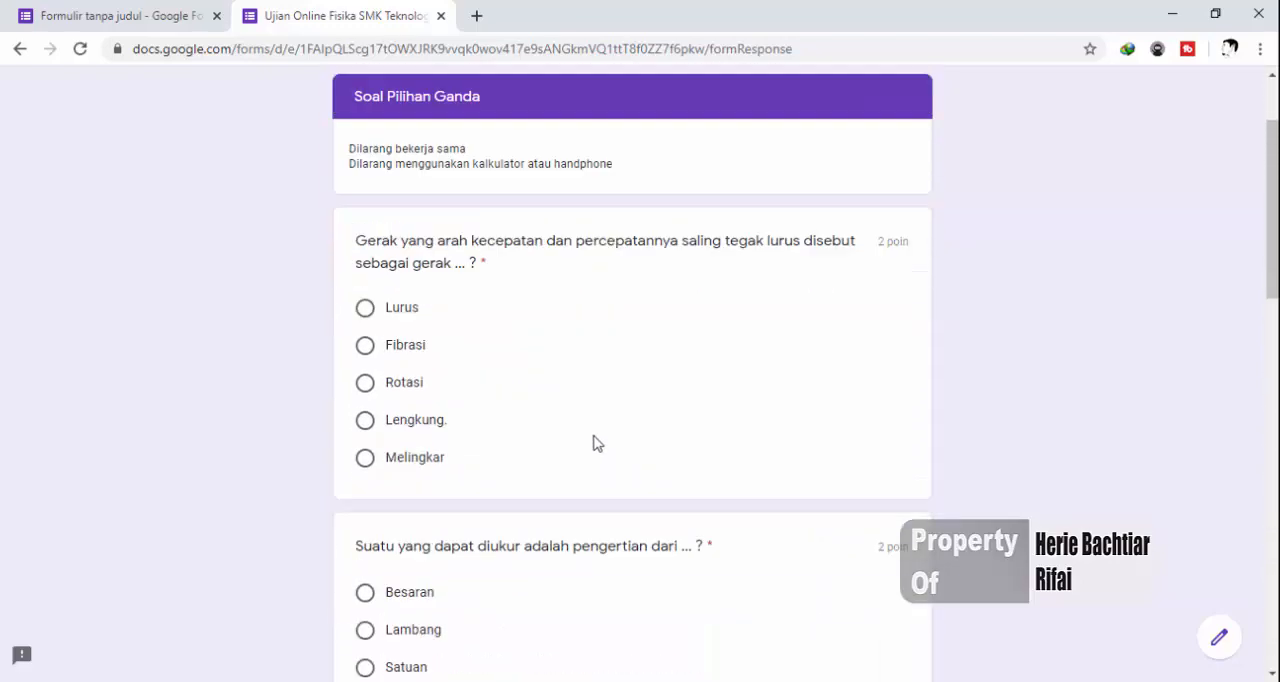
click(441, 16)
click(735, 160)
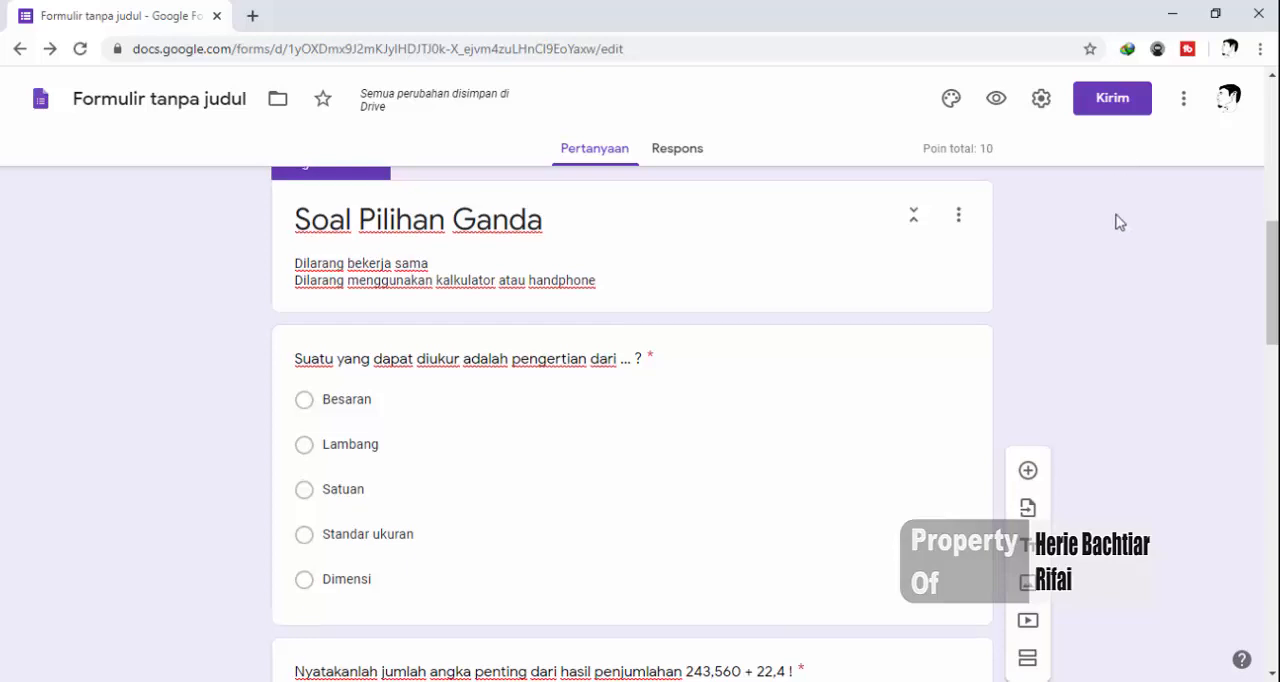
Open the form's sending options, choose sharing by link, shorten the URL (Perpendek URL) and copy the link
scroll(1118, 222, up, 7)
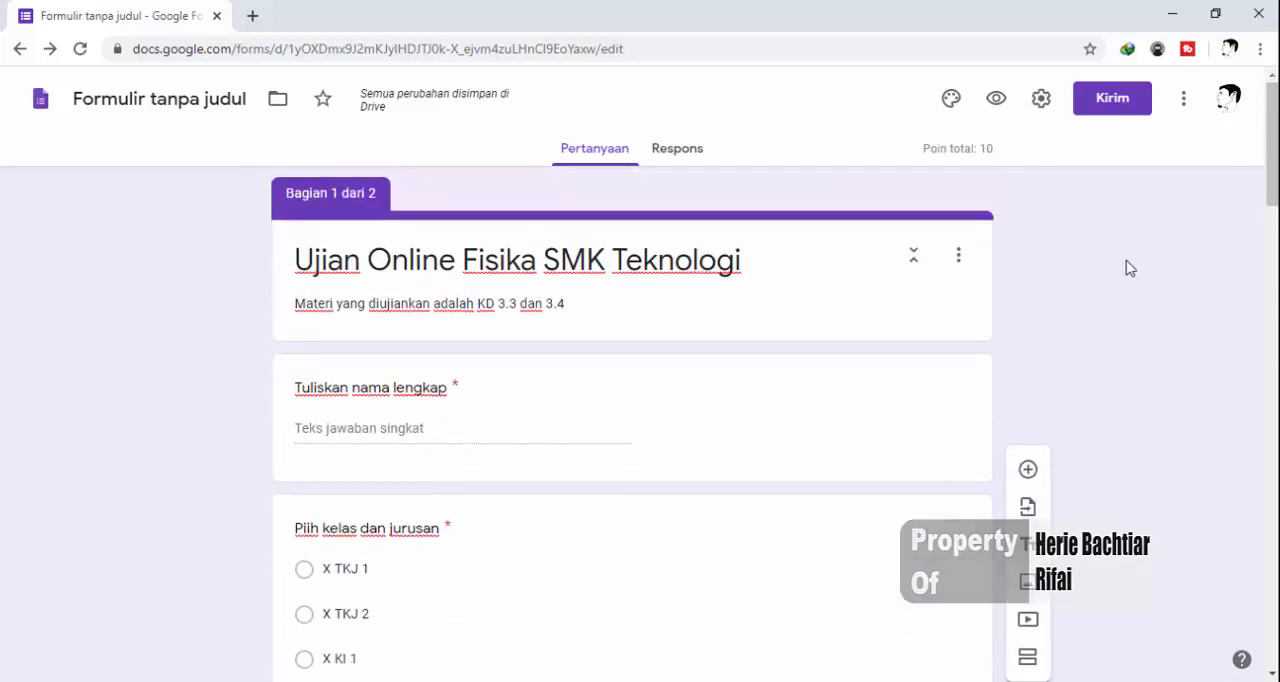
click(1106, 107)
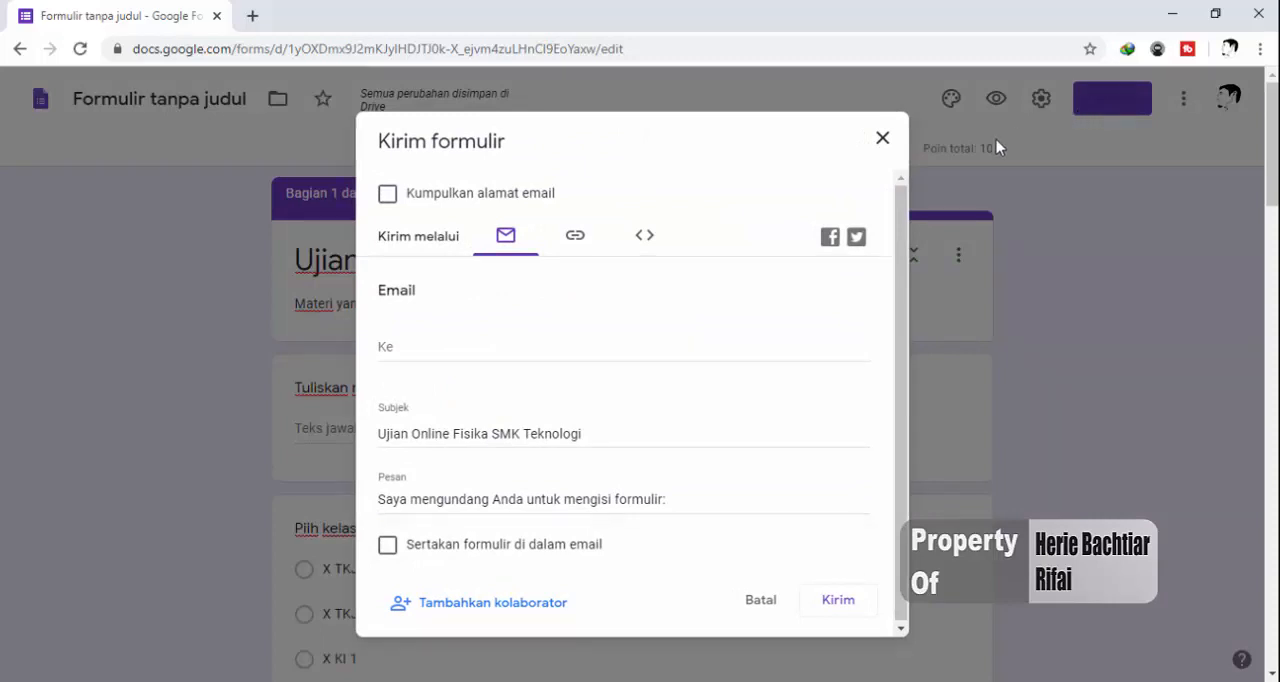
click(574, 238)
click(417, 322)
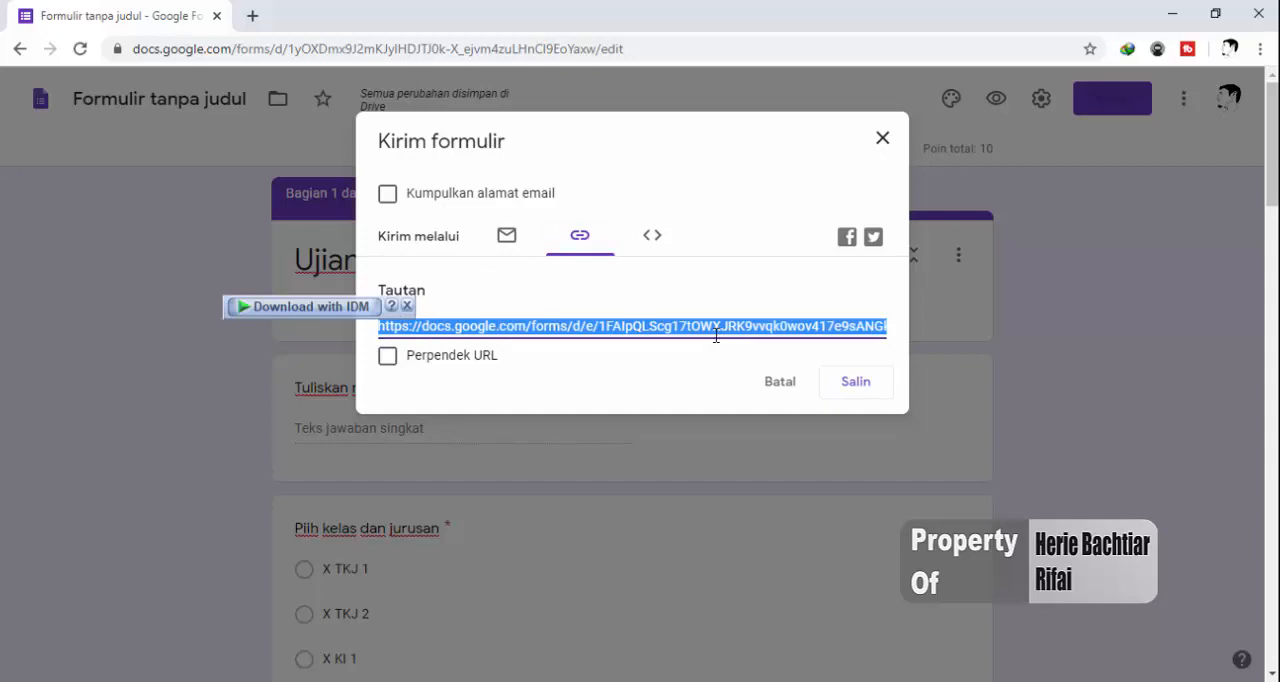
click(386, 359)
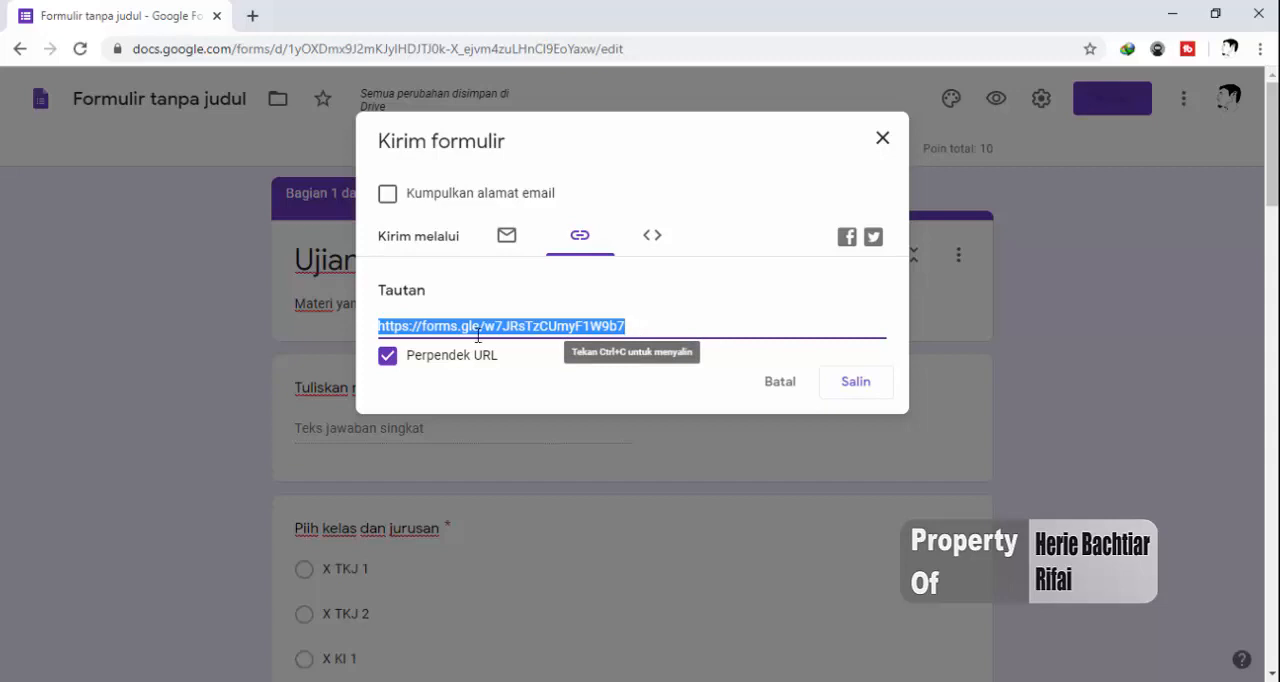
click(845, 385)
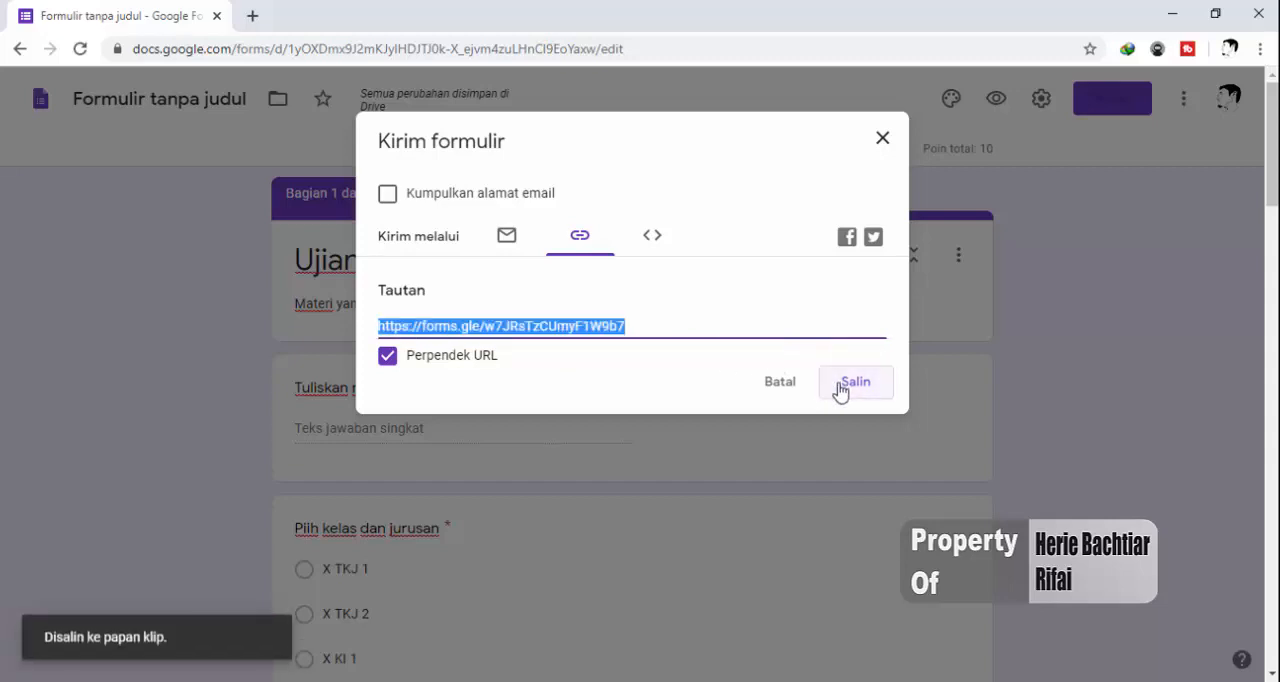